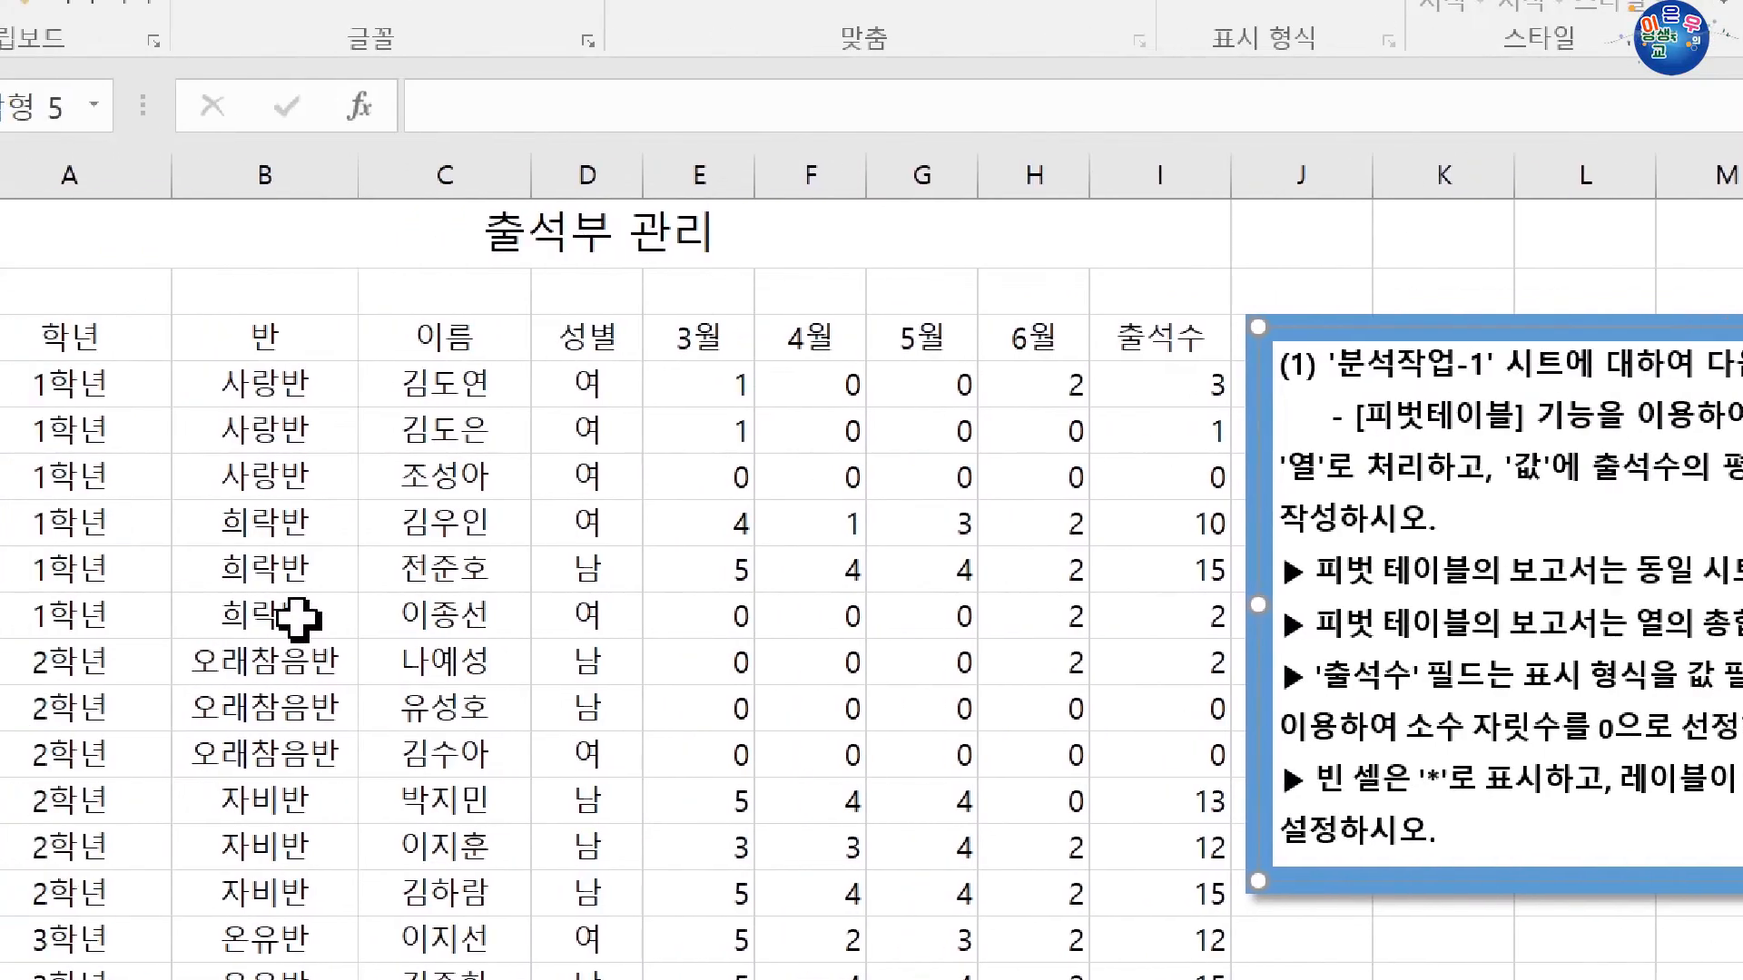
# Create a pivot table from the attendance range A3:I21, placed on the existing worksheet at cell A24
pyautogui.click(181, 337)
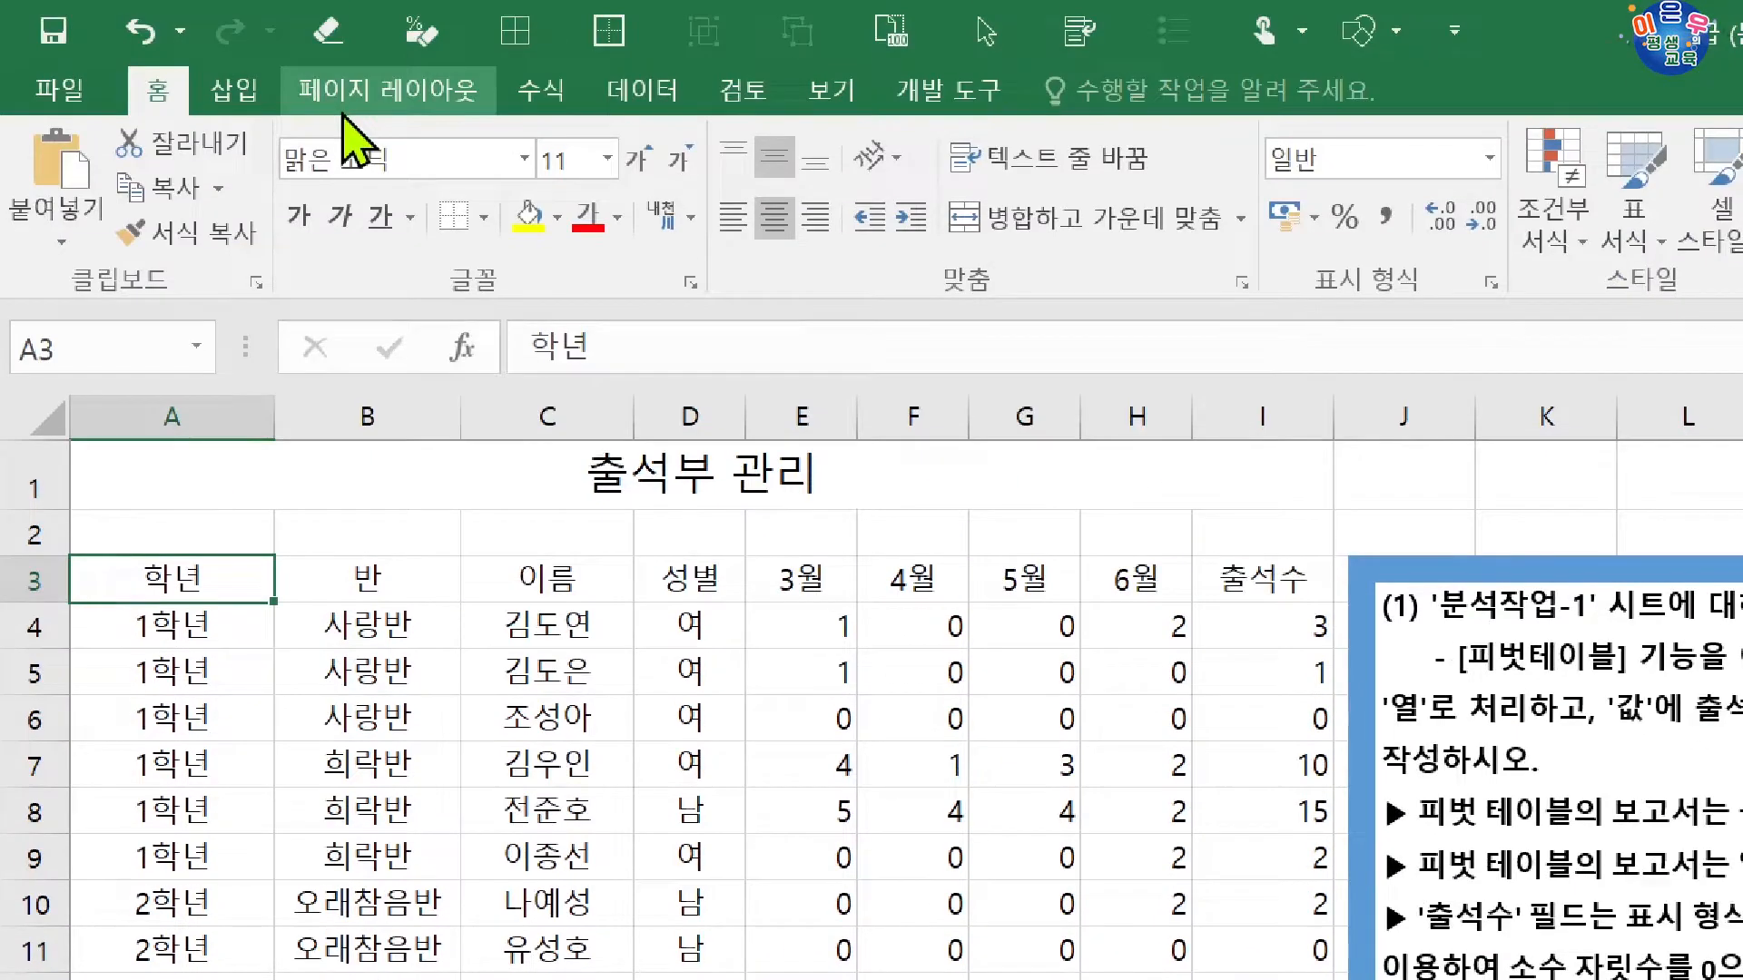
pyautogui.click(257, 98)
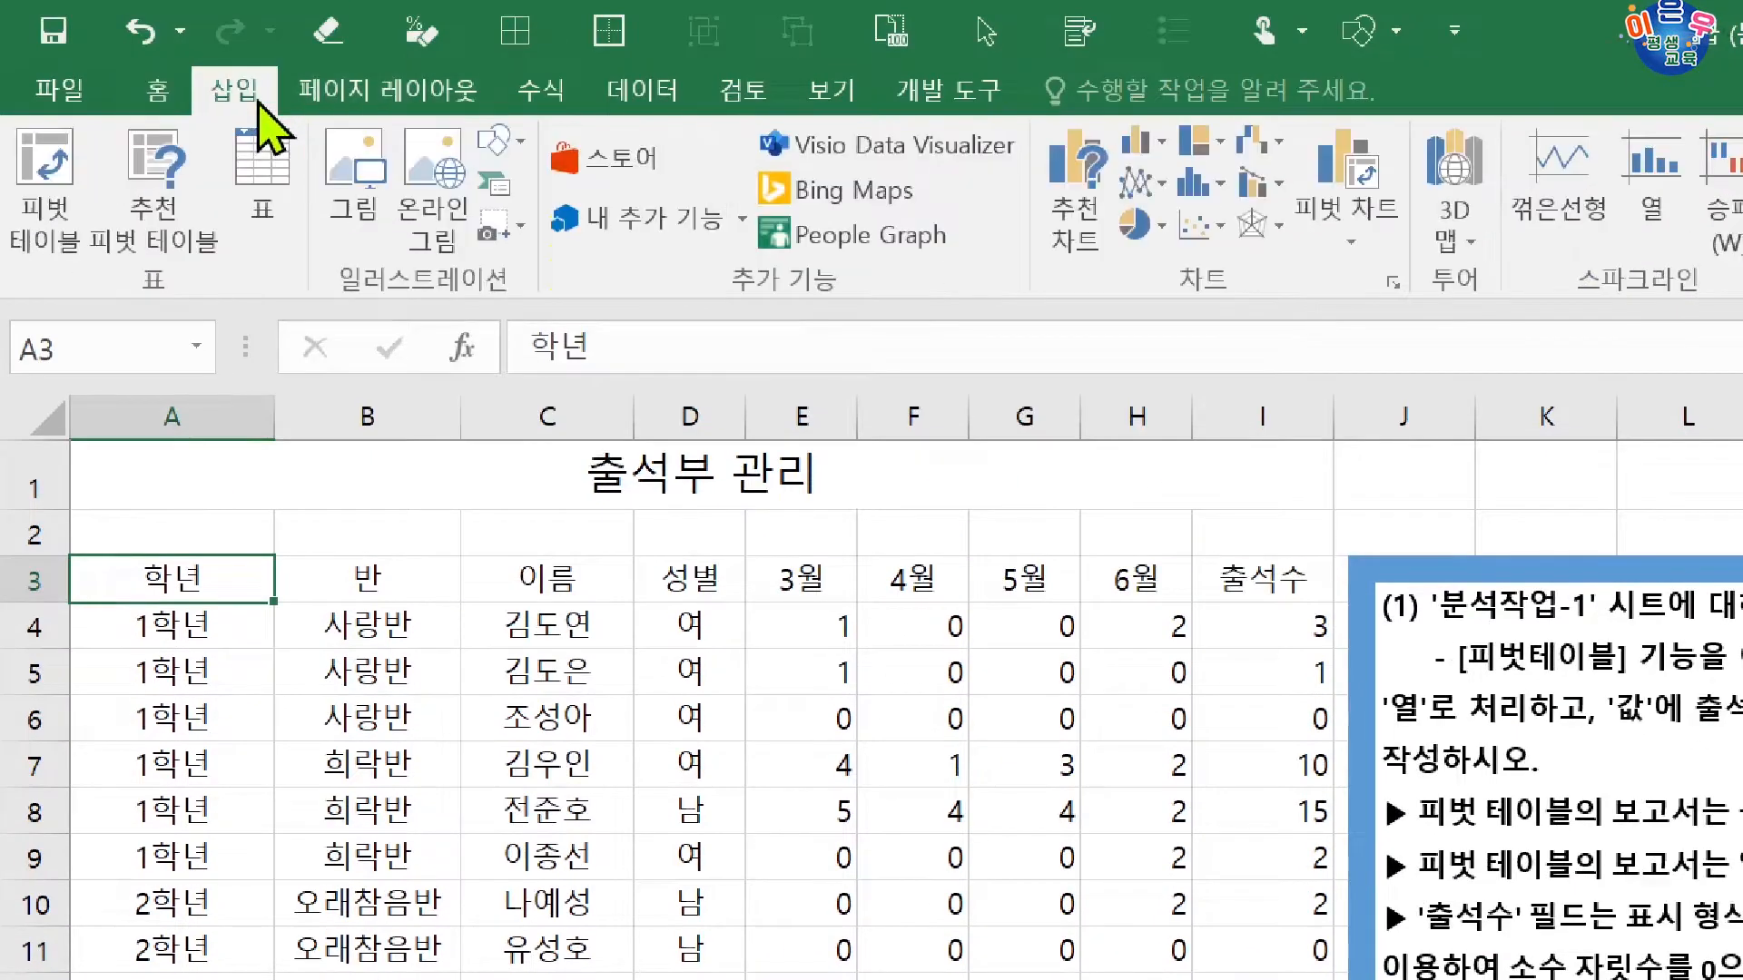
pyautogui.click(50, 156)
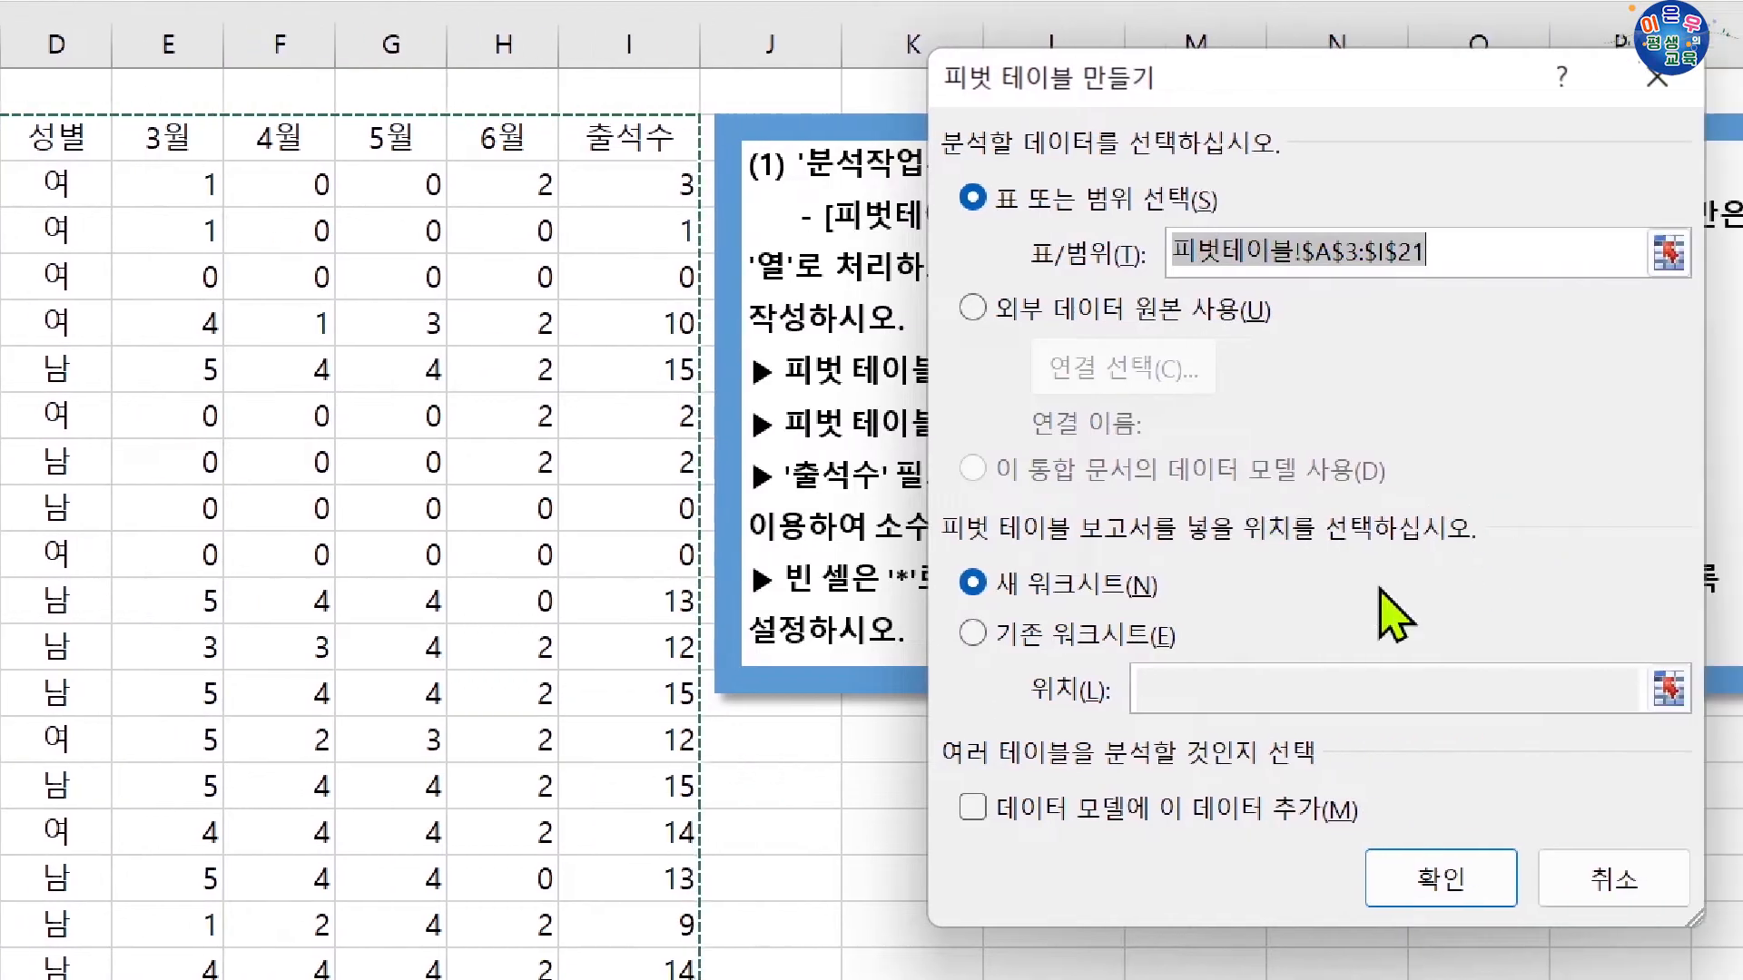
pyautogui.click(1135, 635)
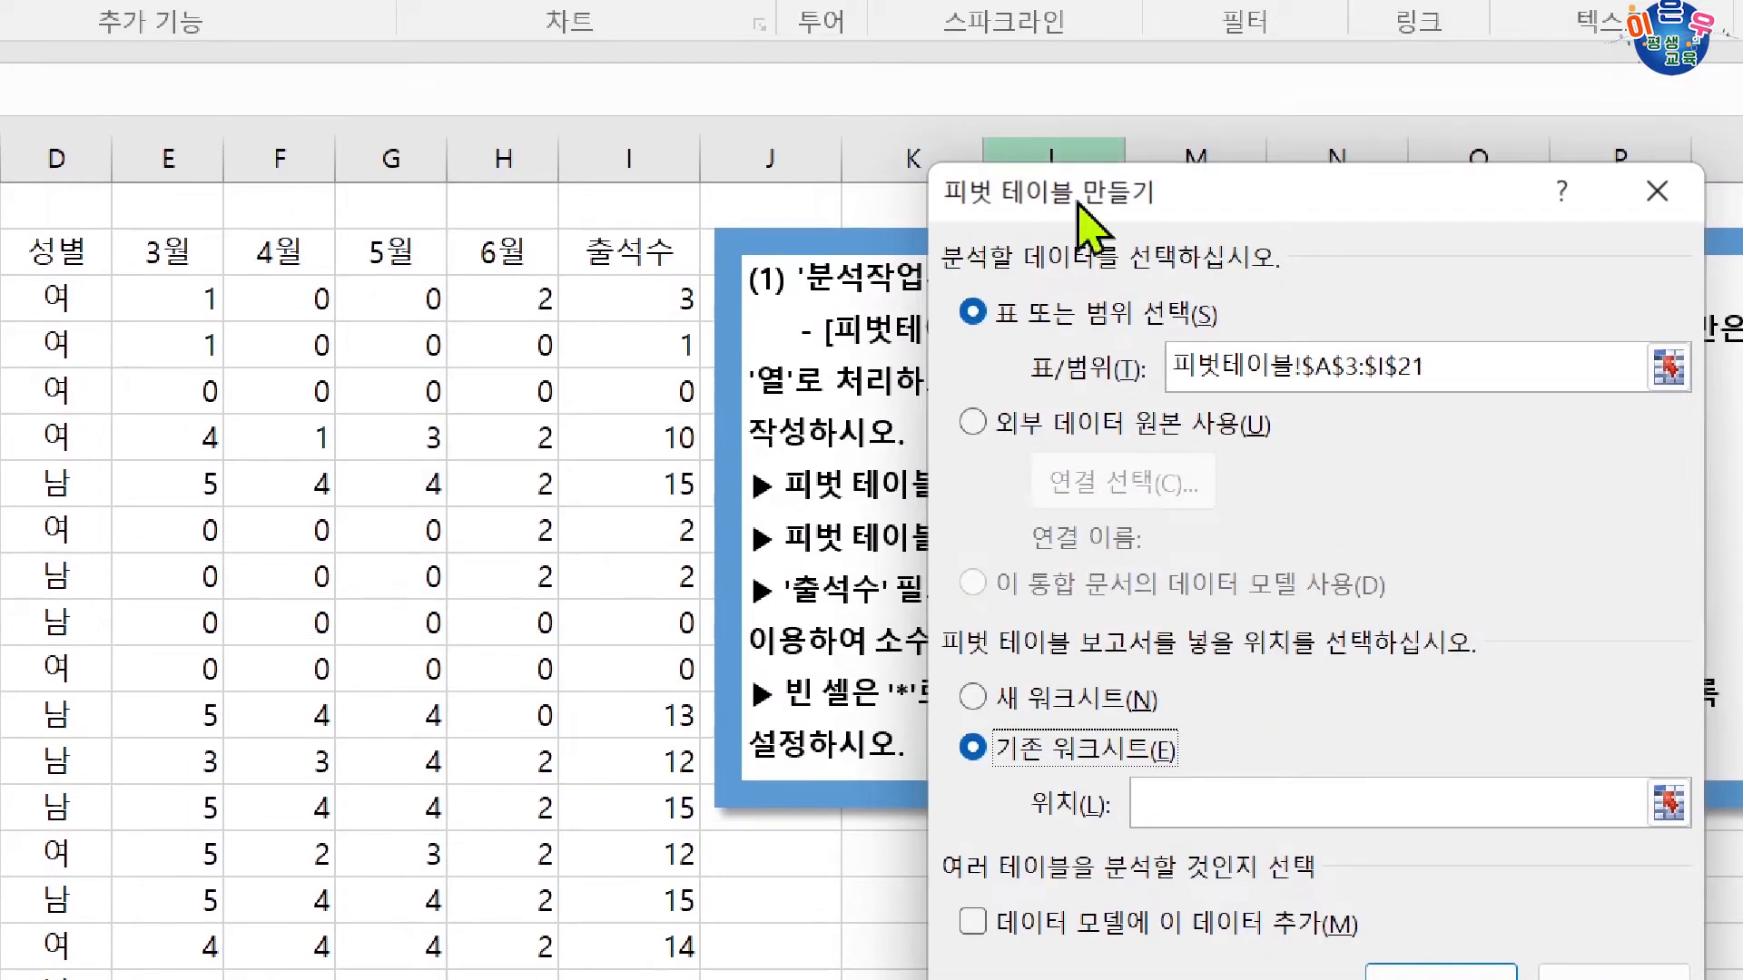
pyautogui.moveTo(1113, 86); pyautogui.dragTo(1176, 435)
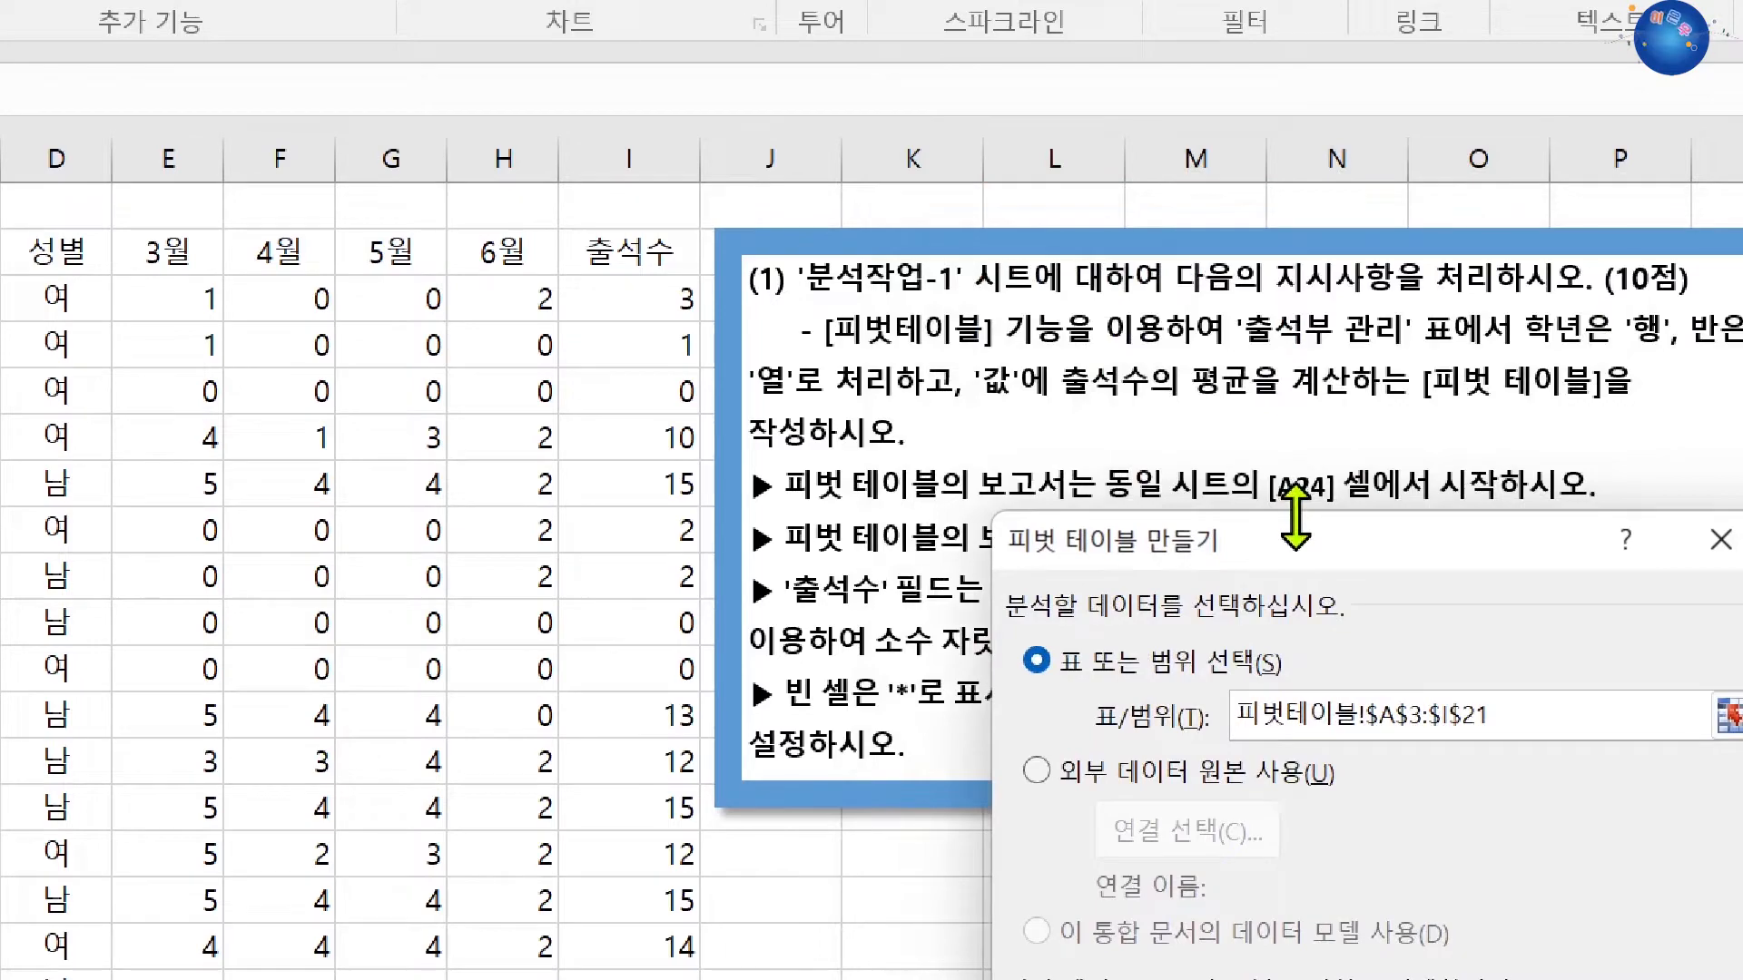
pyautogui.moveTo(1284, 550); pyautogui.dragTo(1004, 233)
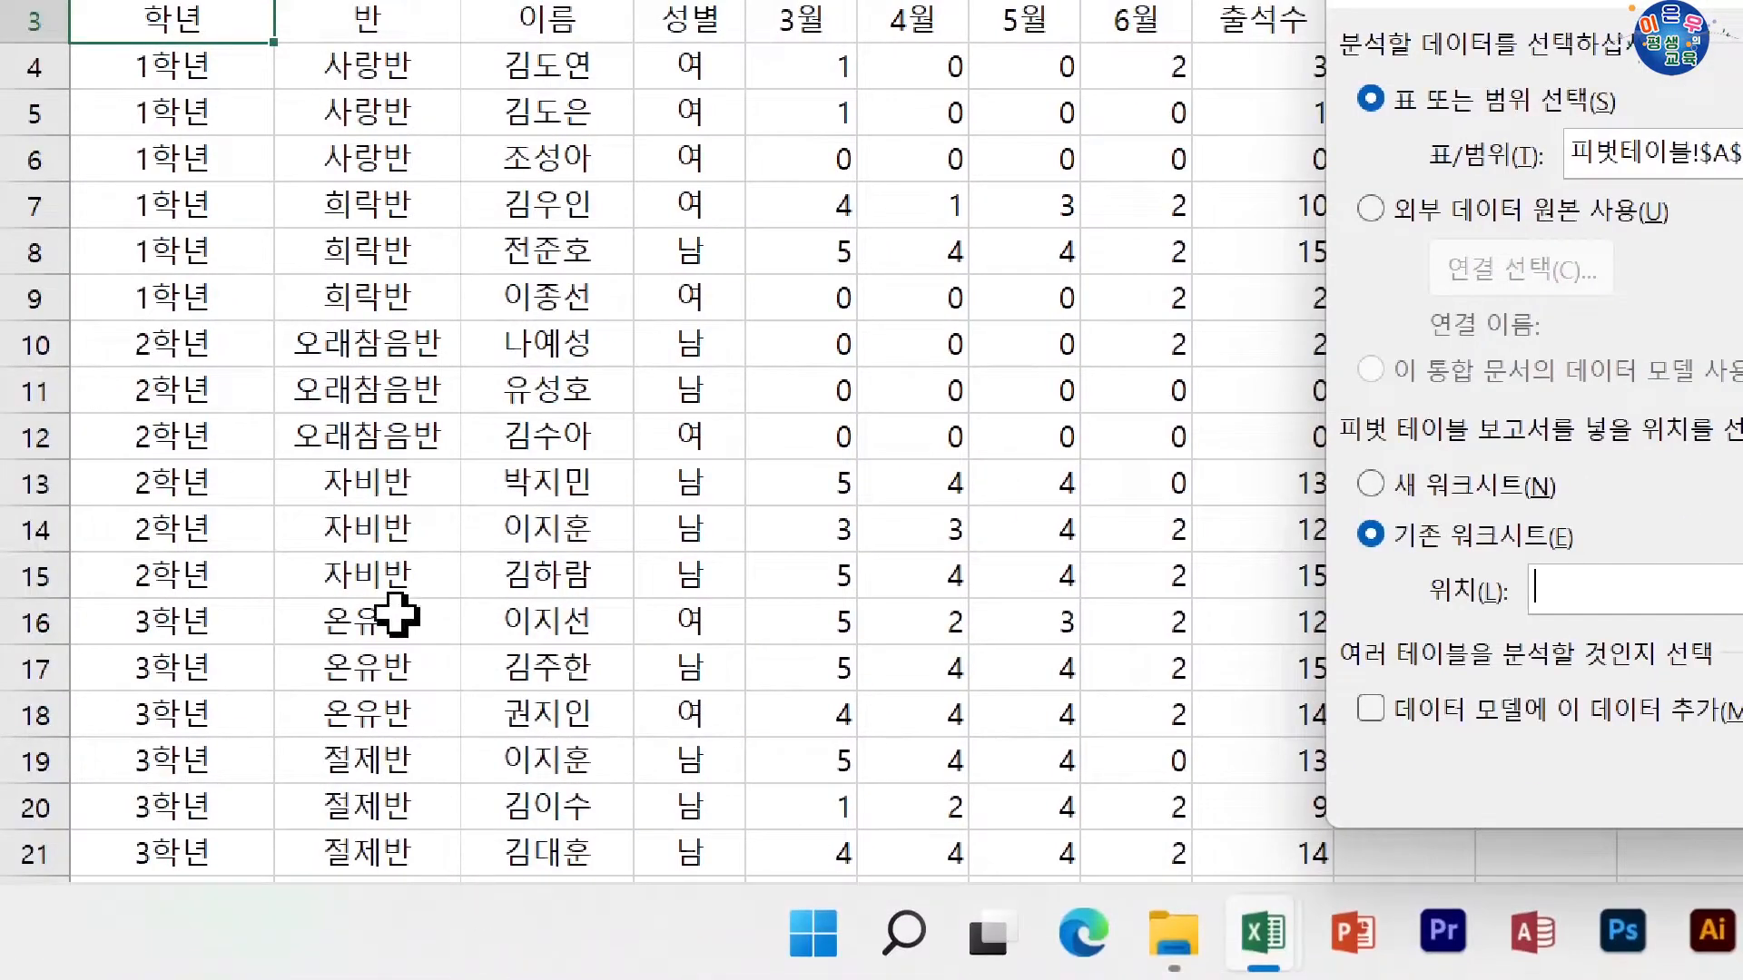
pyautogui.click(177, 444)
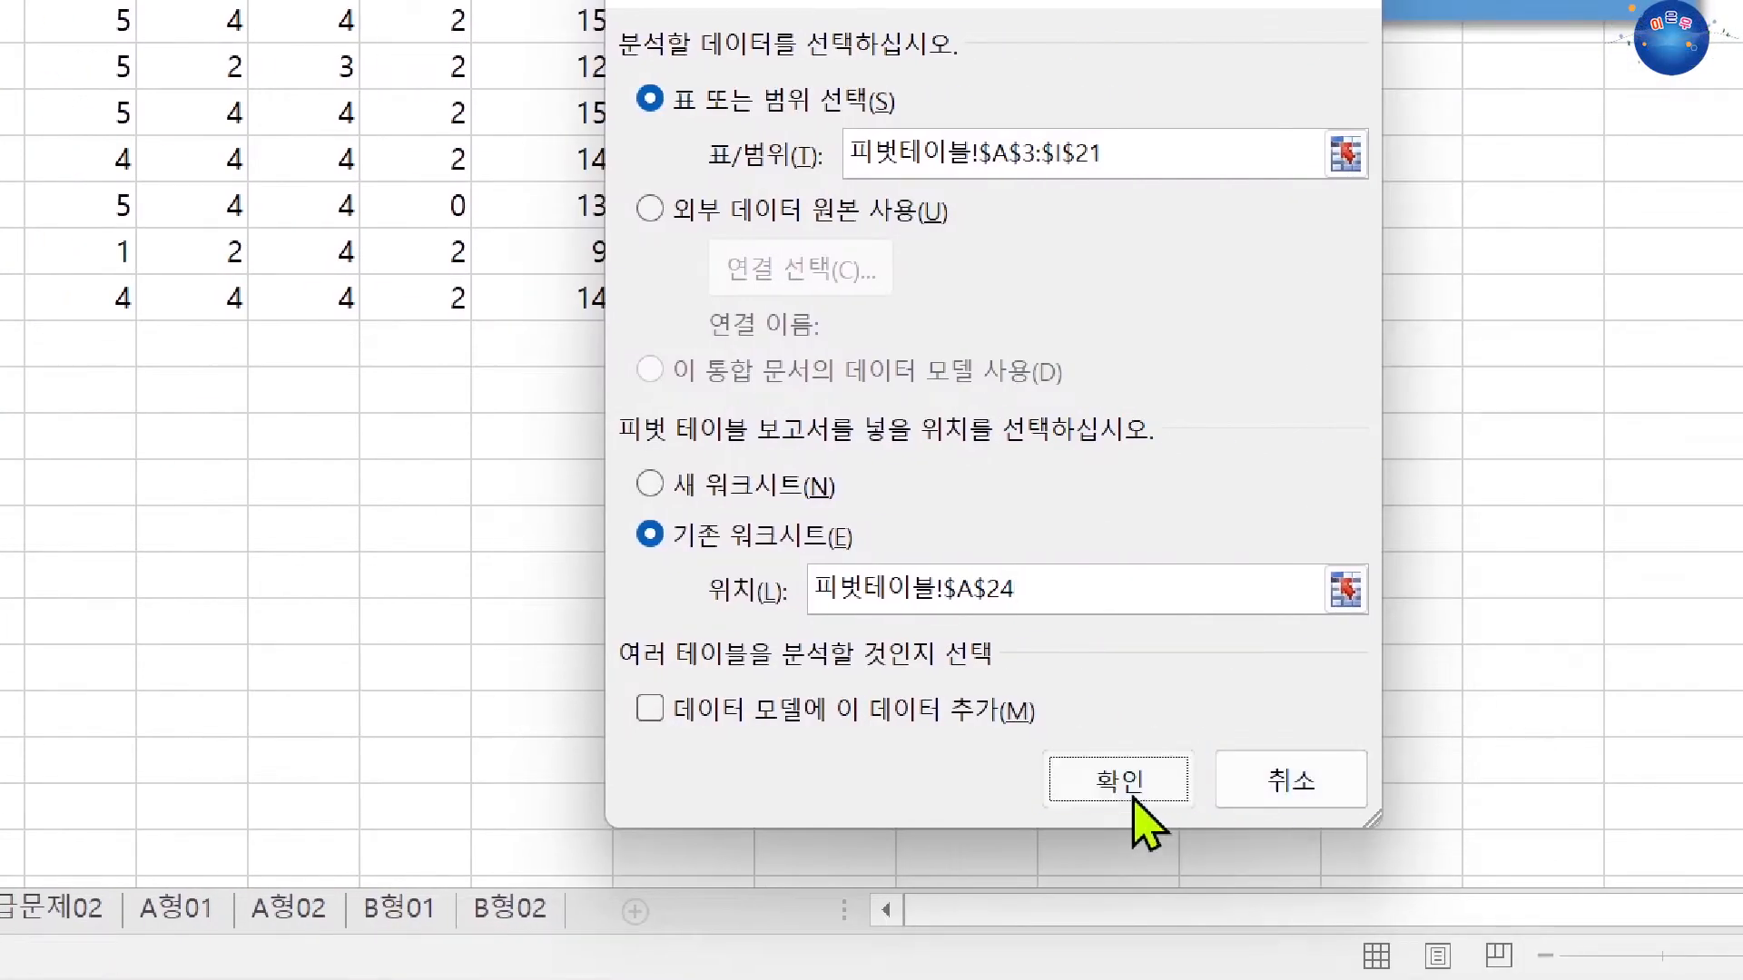
pyautogui.click(1053, 791)
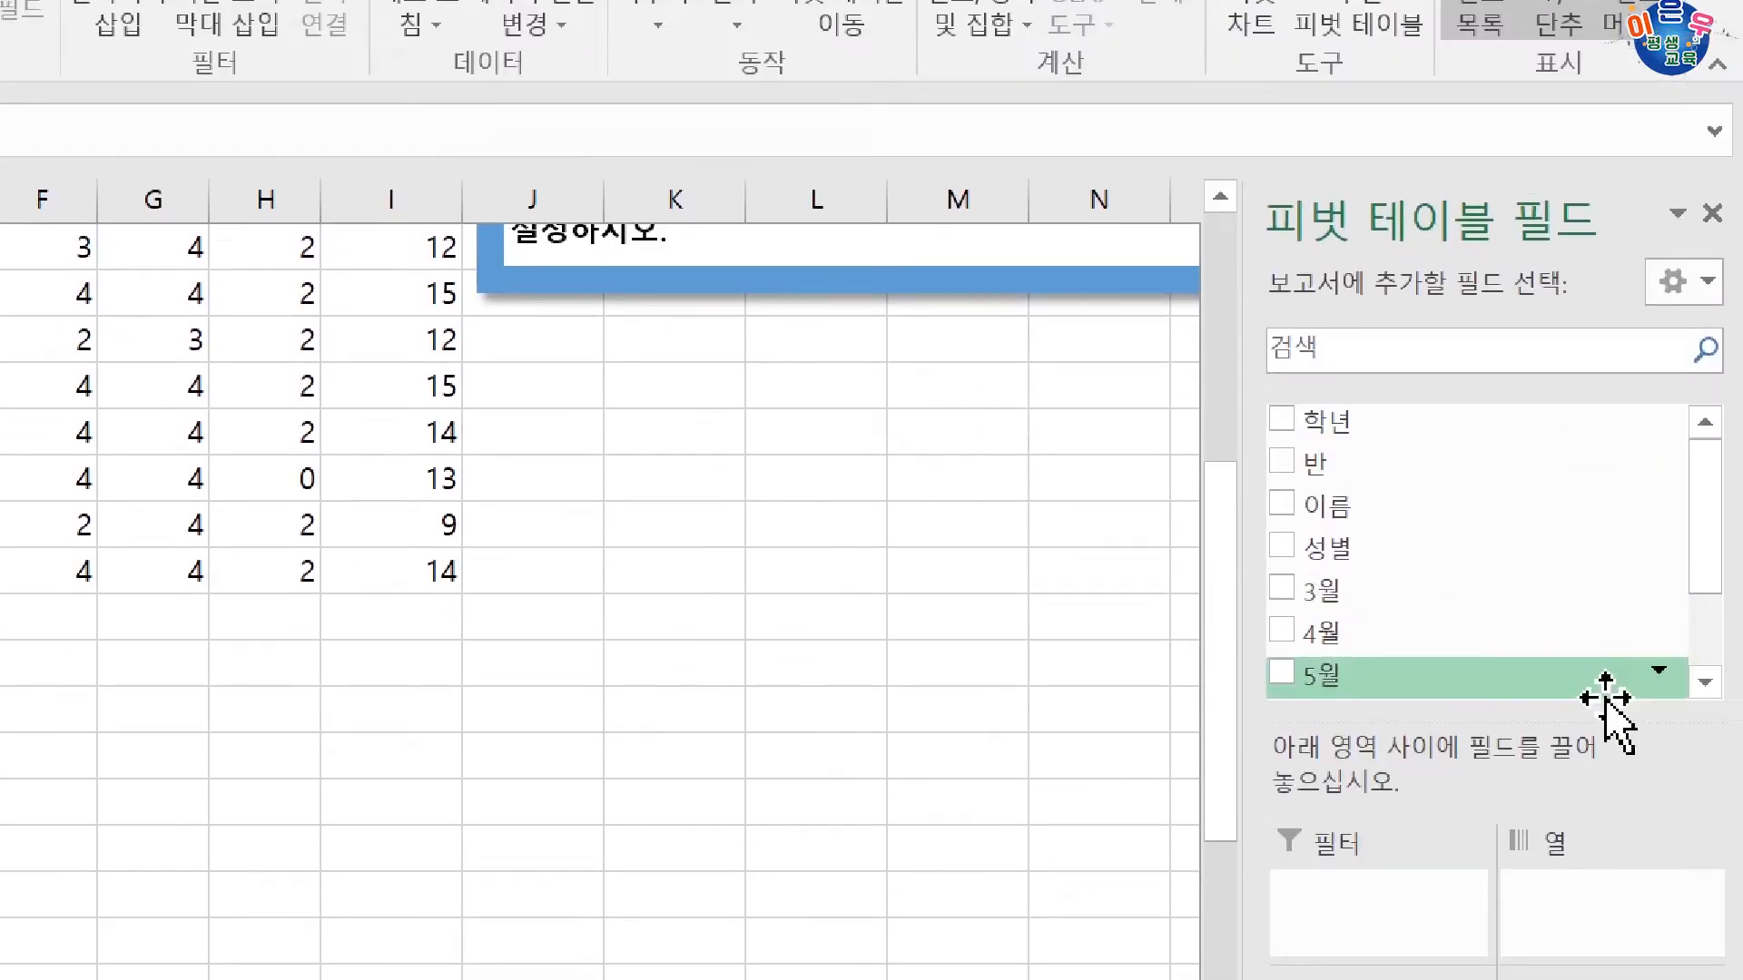
# Move the instruction text box beside the empty pivot table, around row 16, and select the pivot table area
pyautogui.moveTo(1004, 291); pyautogui.dragTo(596, 858)
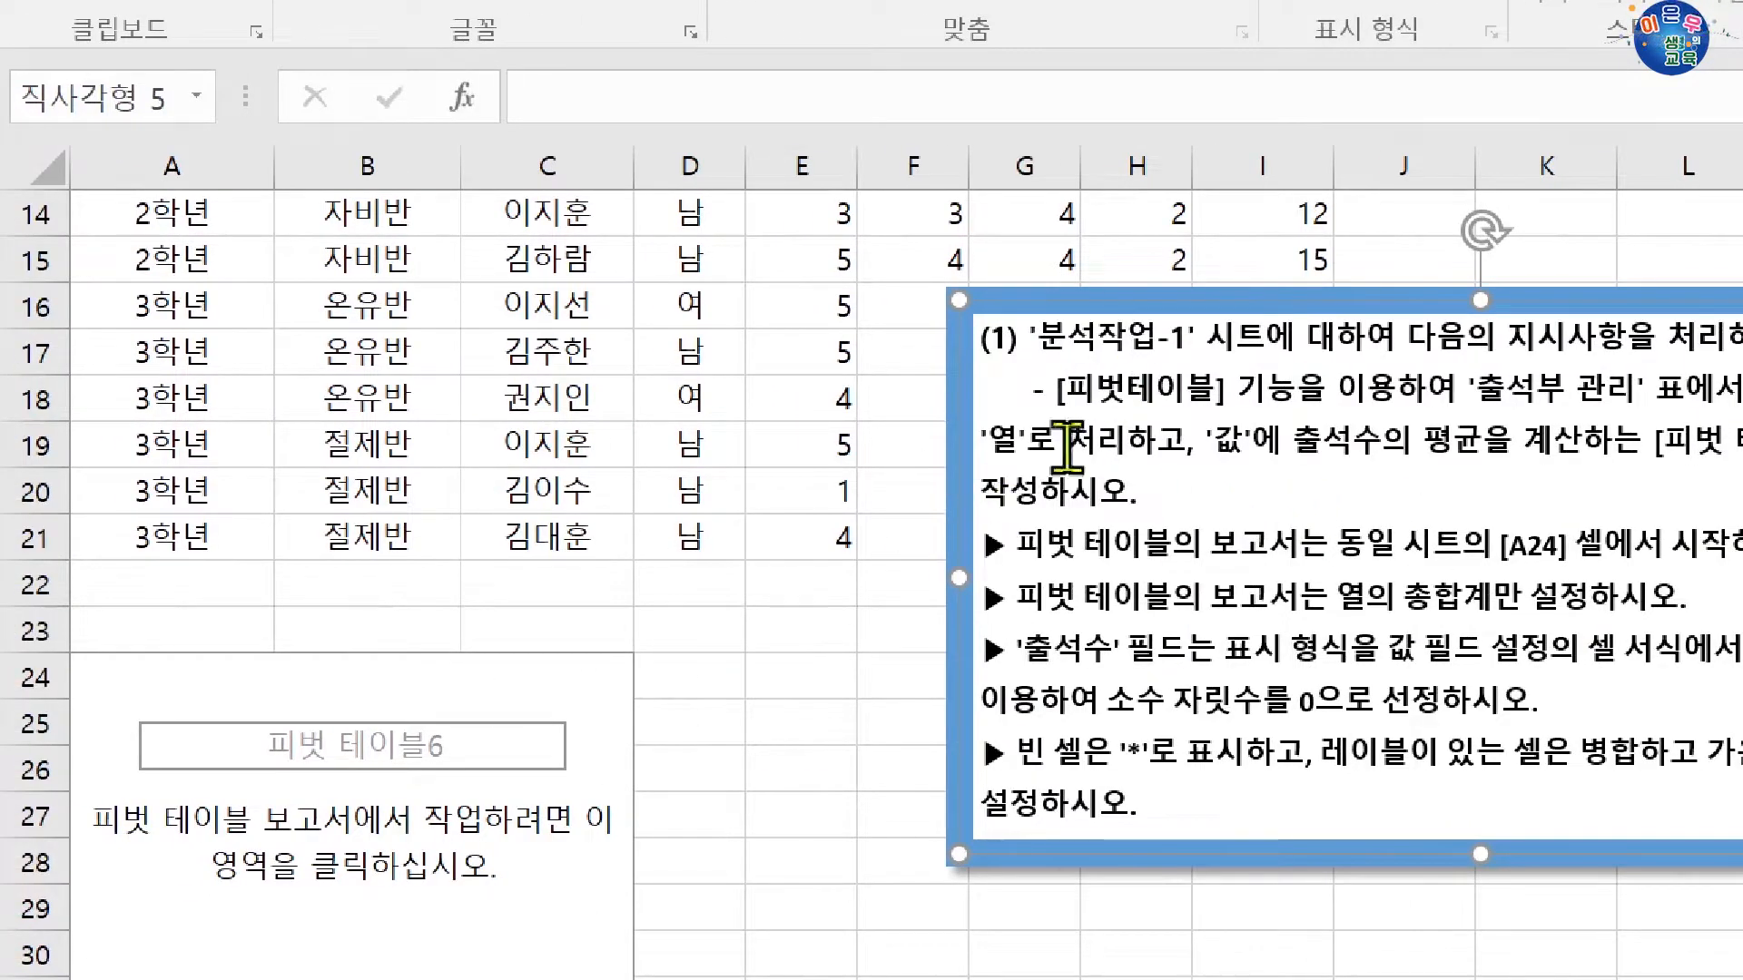
pyautogui.click(509, 676)
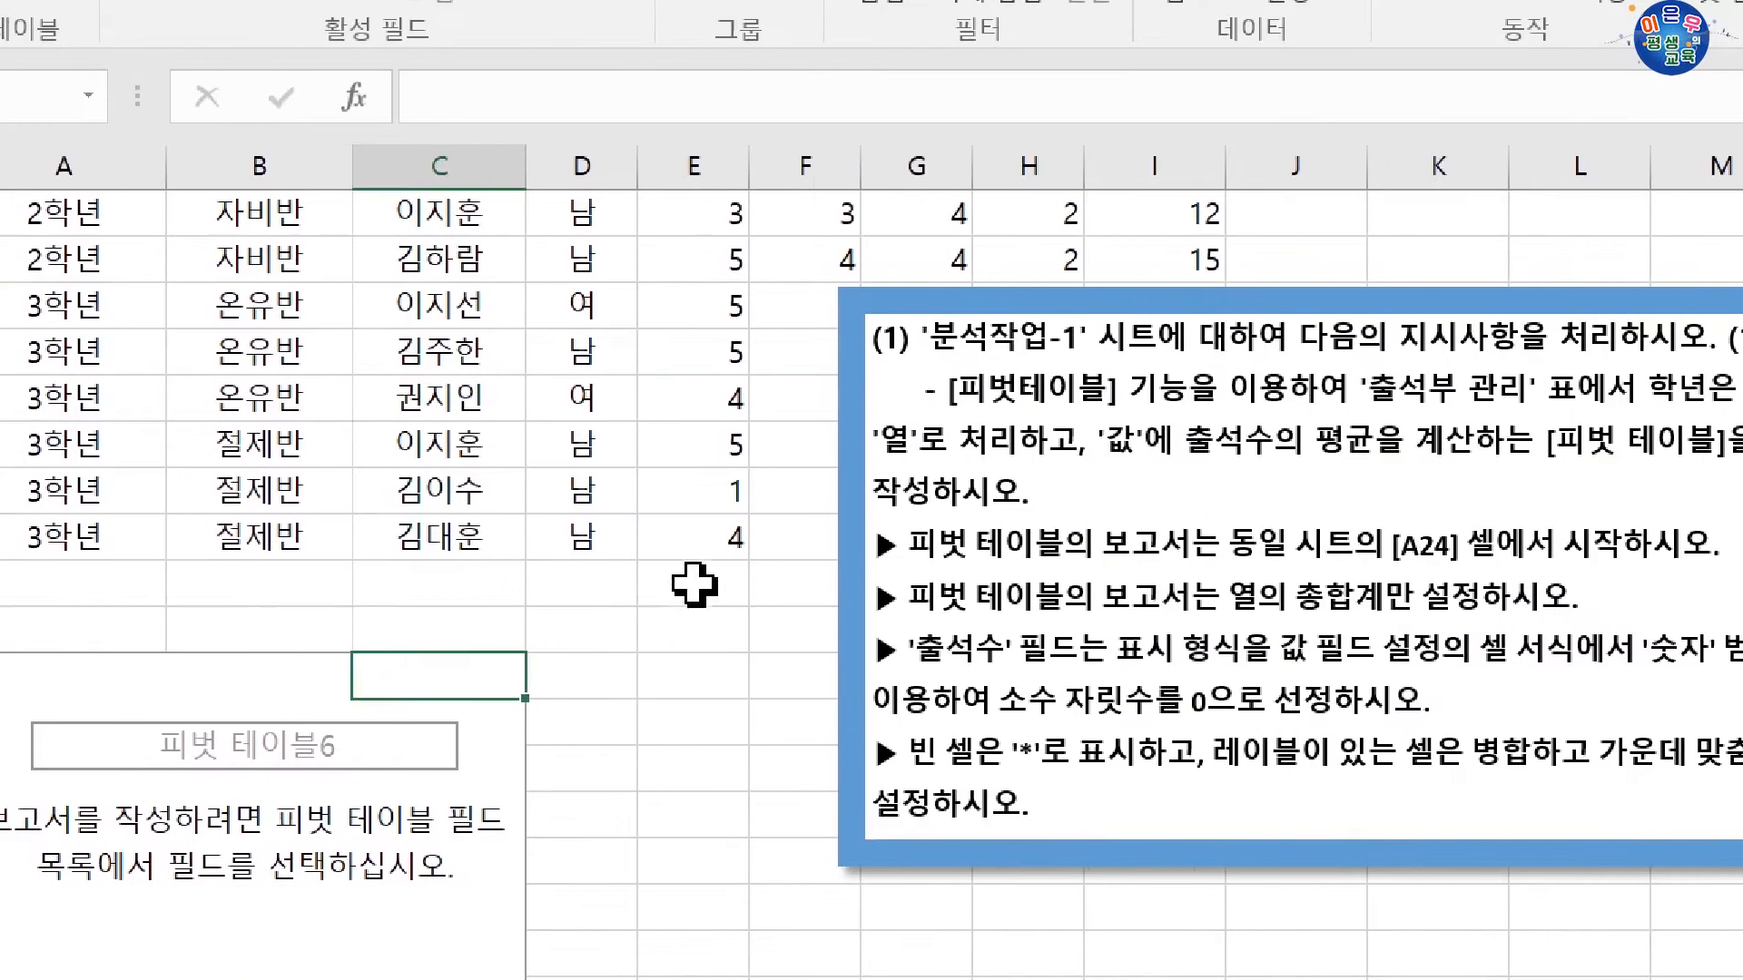
pyautogui.click(700, 587)
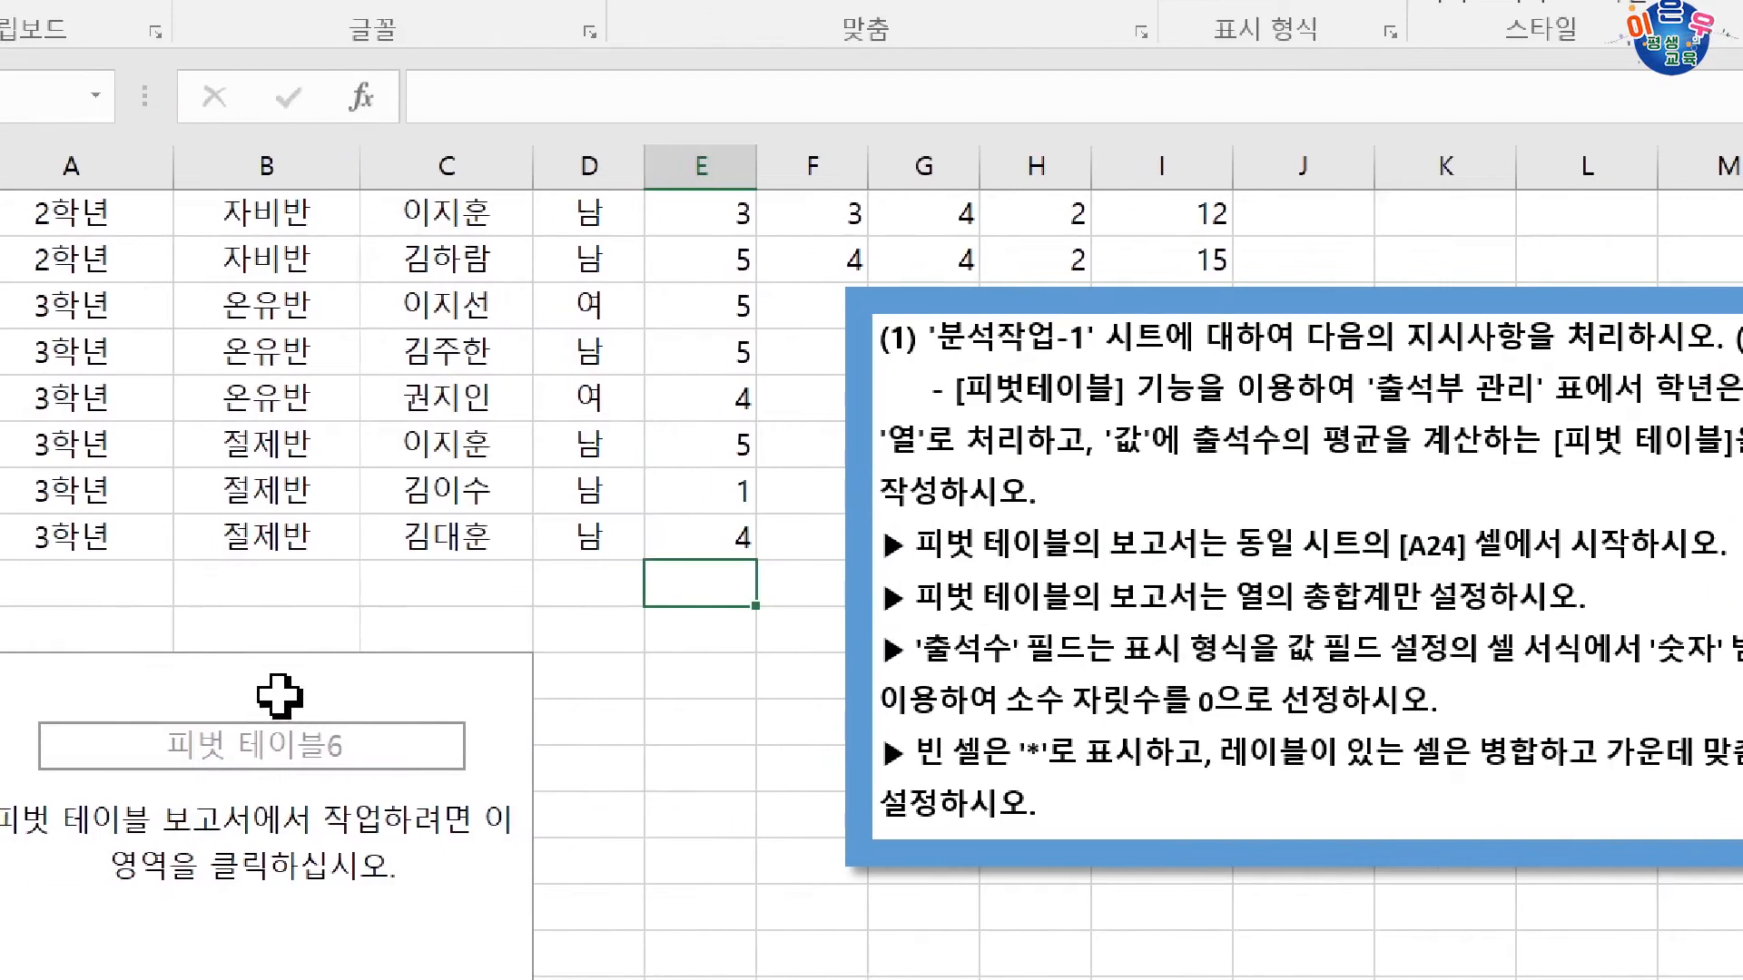
pyautogui.click(278, 696)
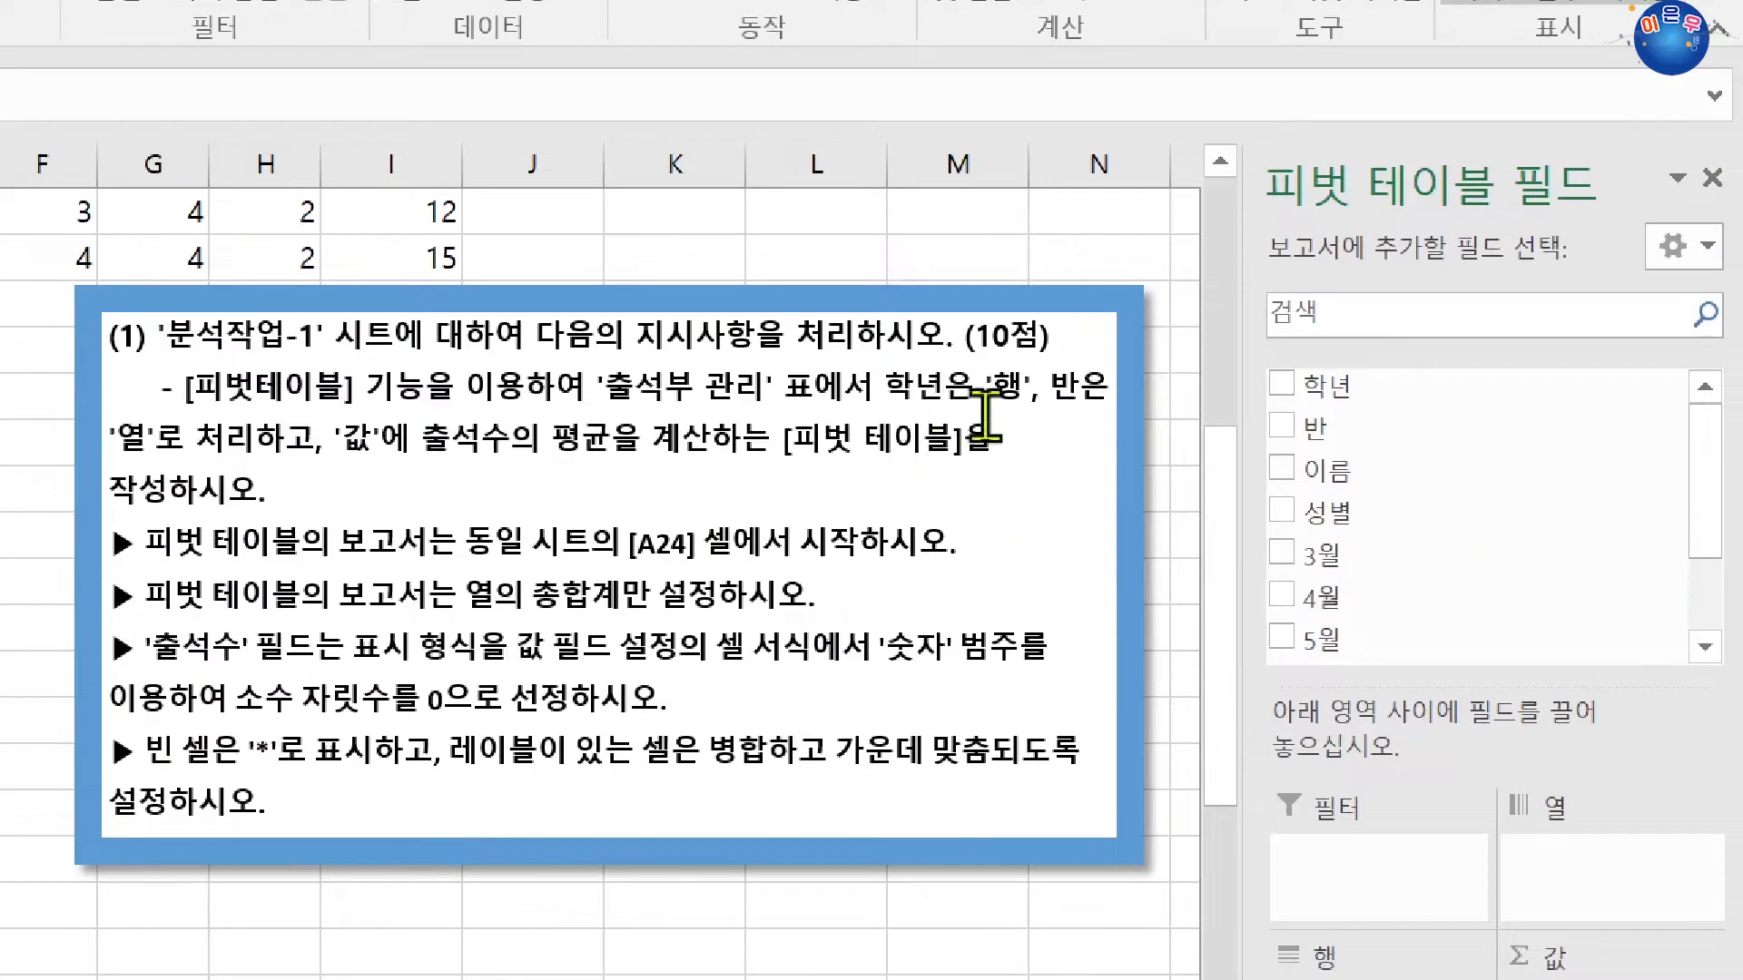
pyautogui.moveTo(1322, 383); pyautogui.dragTo(1334, 960)
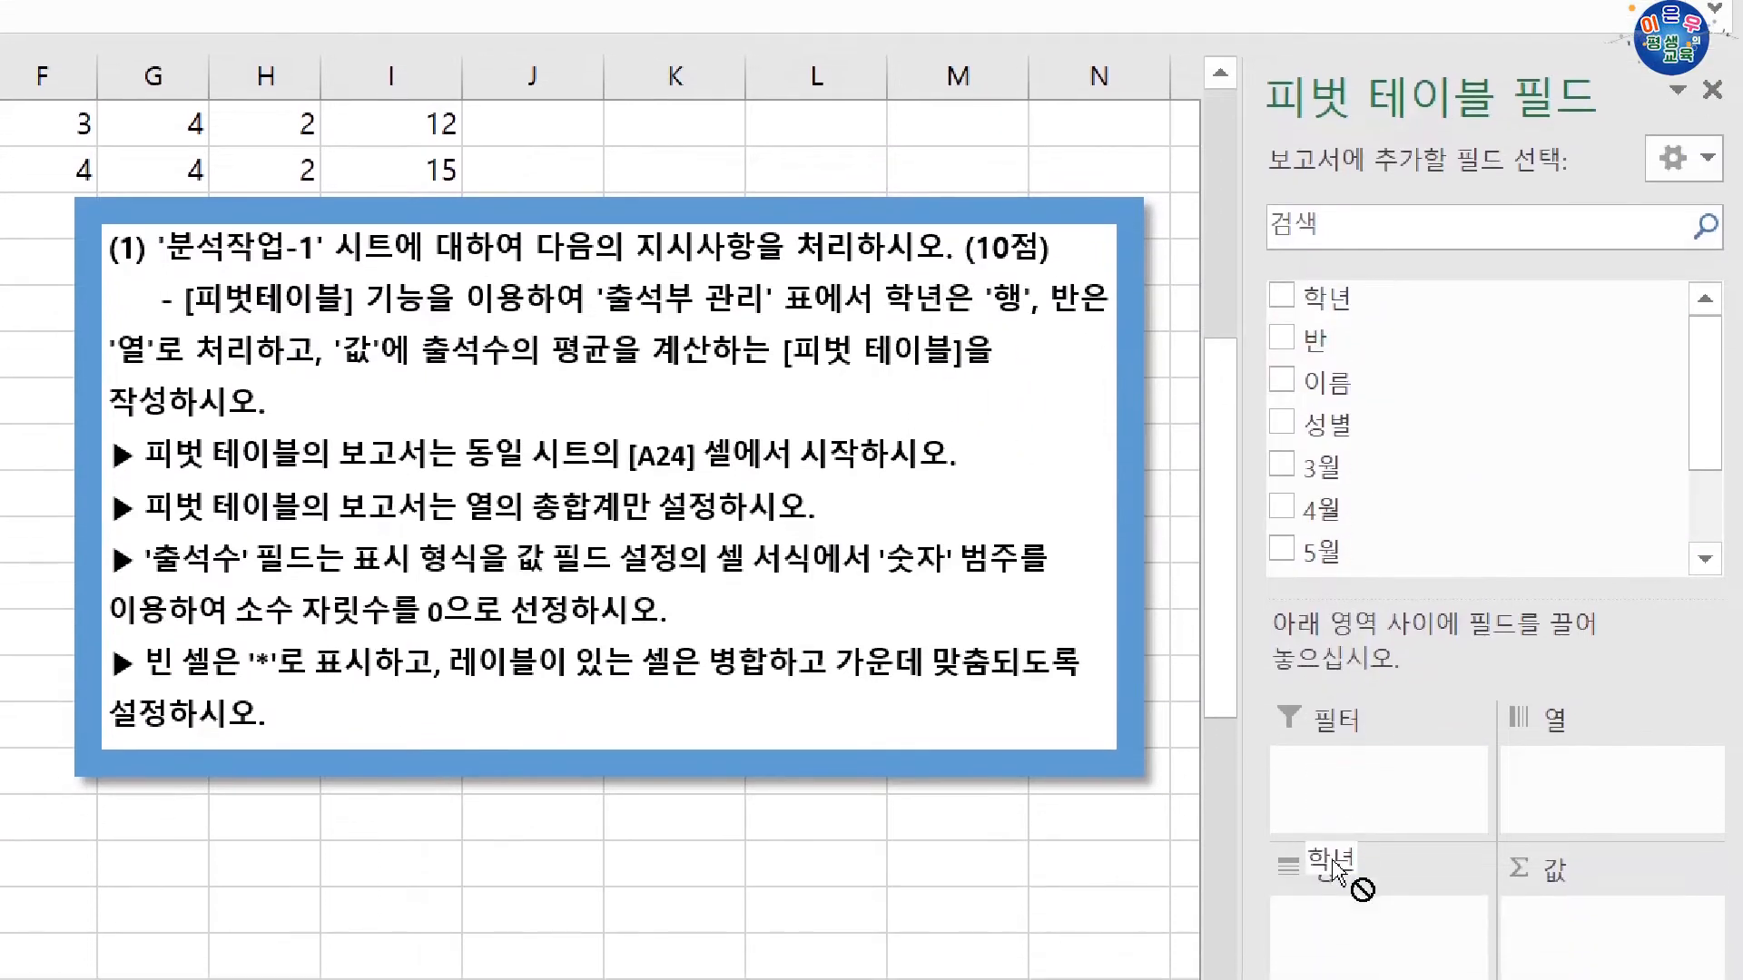
pyautogui.moveTo(1334, 867); pyautogui.dragTo(1335, 386)
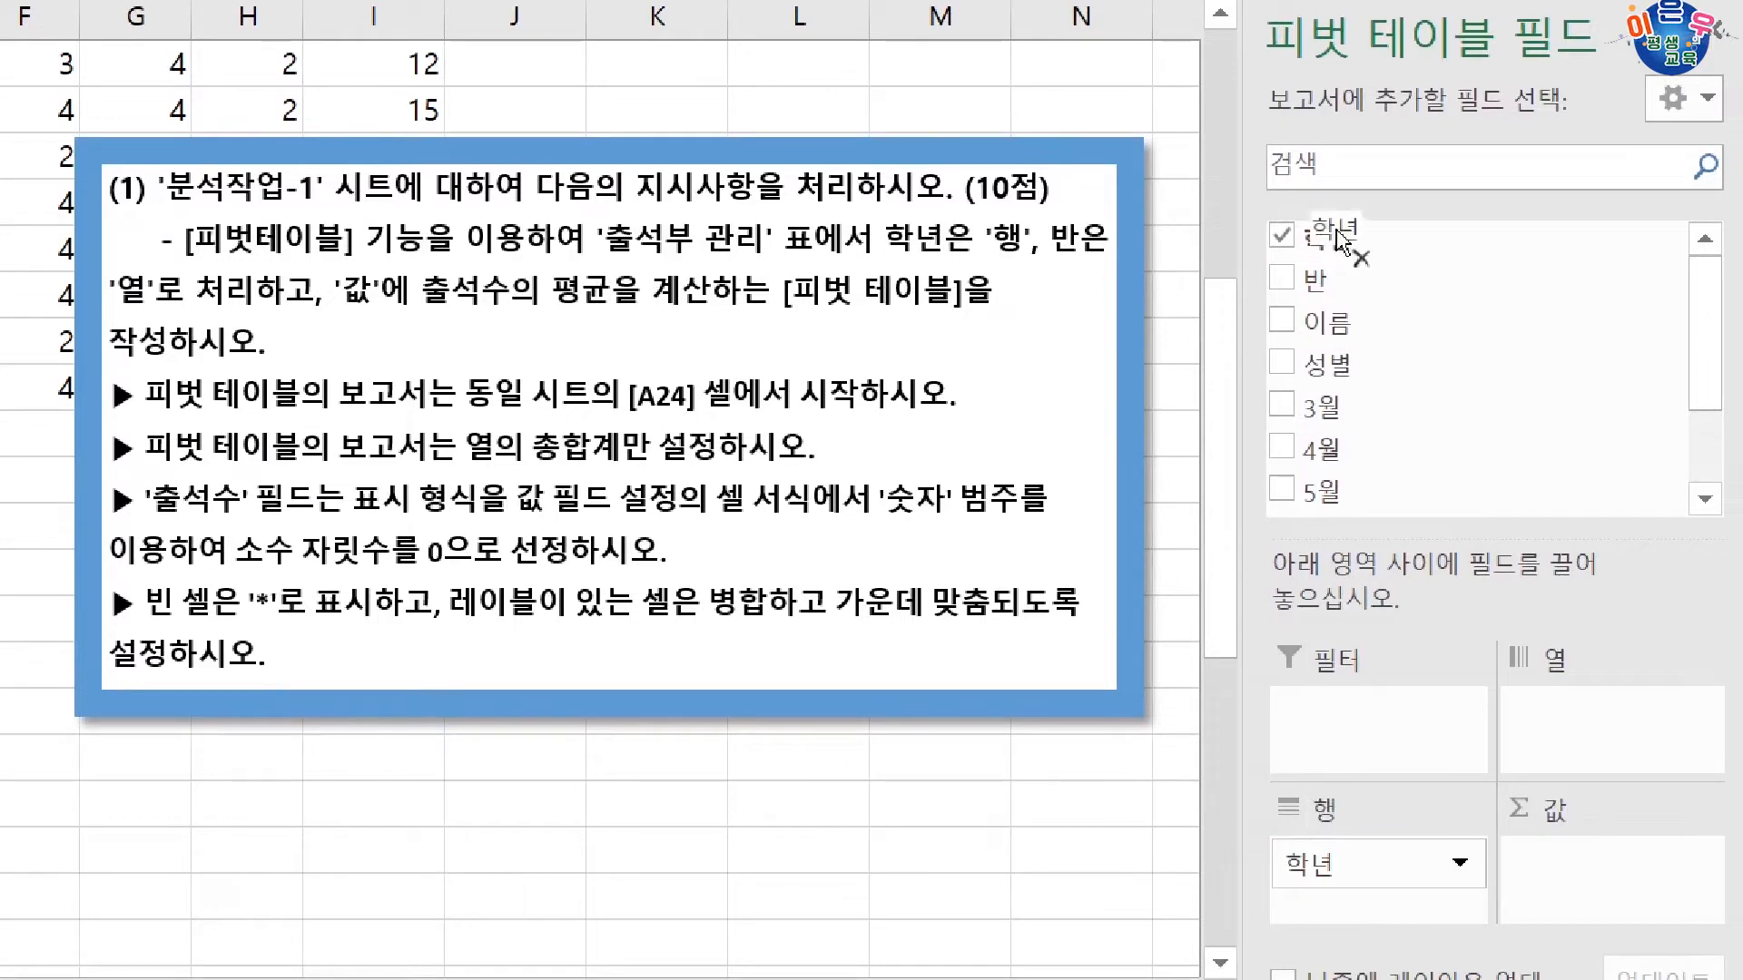
pyautogui.moveTo(1337, 231); pyautogui.dragTo(1334, 228)
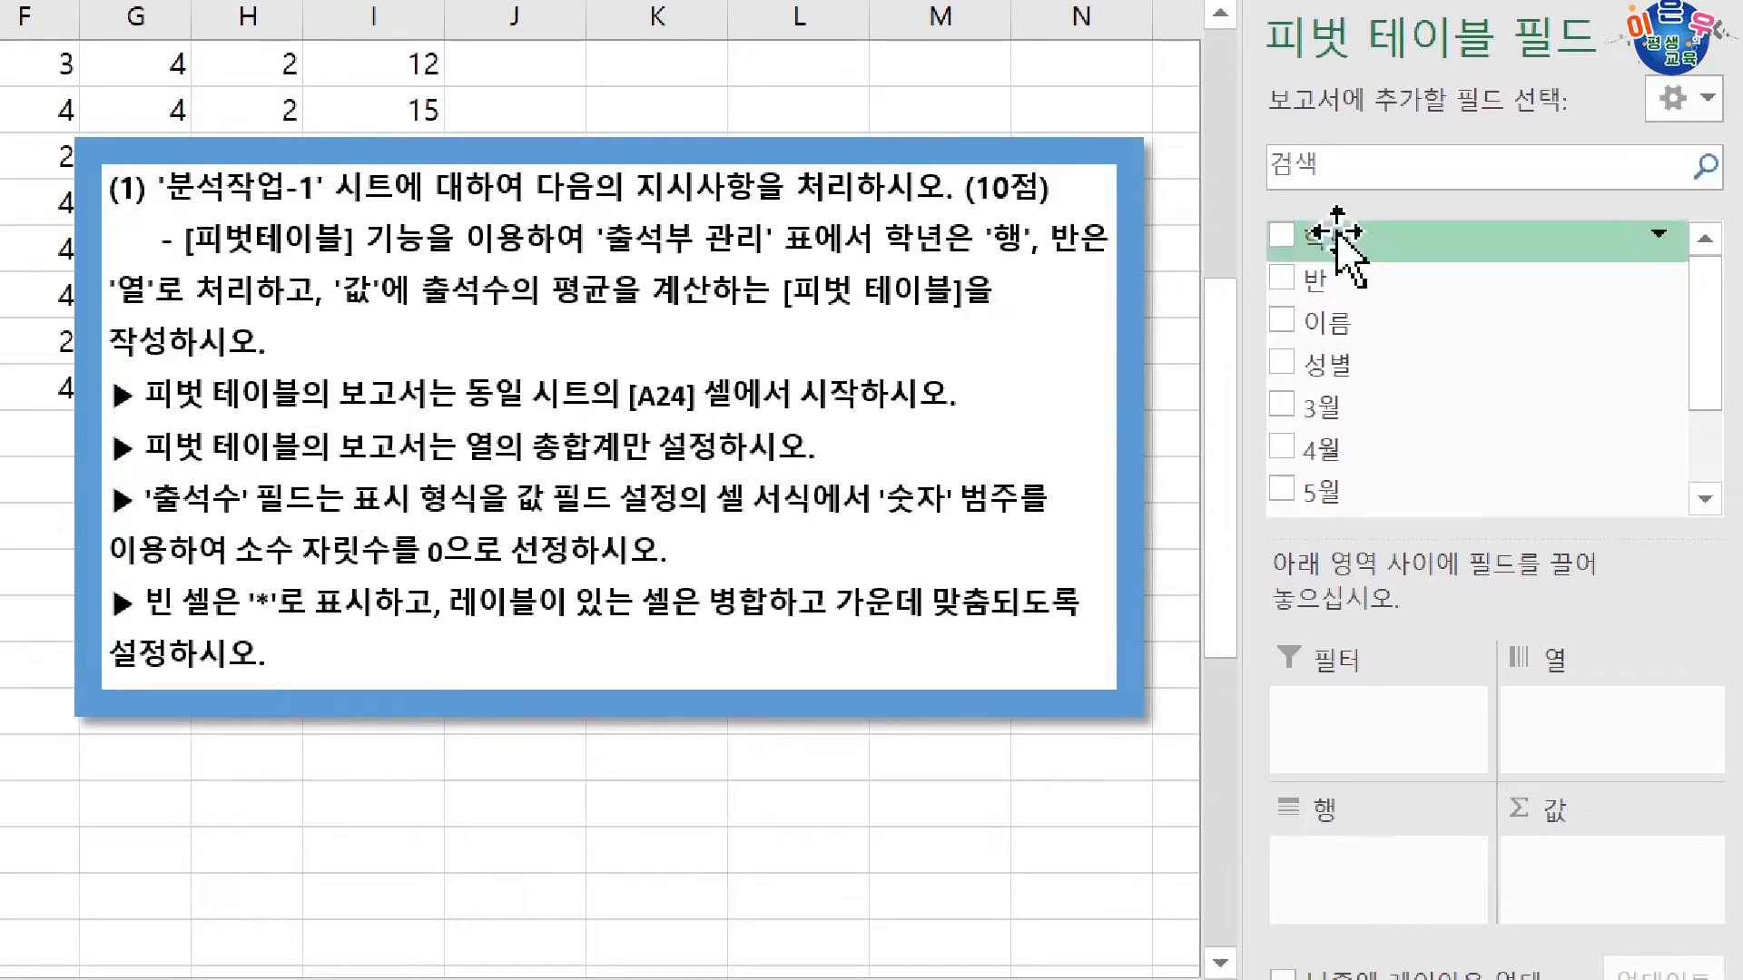
# Add the 학년 field to the pivot table and keep it in the rows area
pyautogui.click(1285, 238)
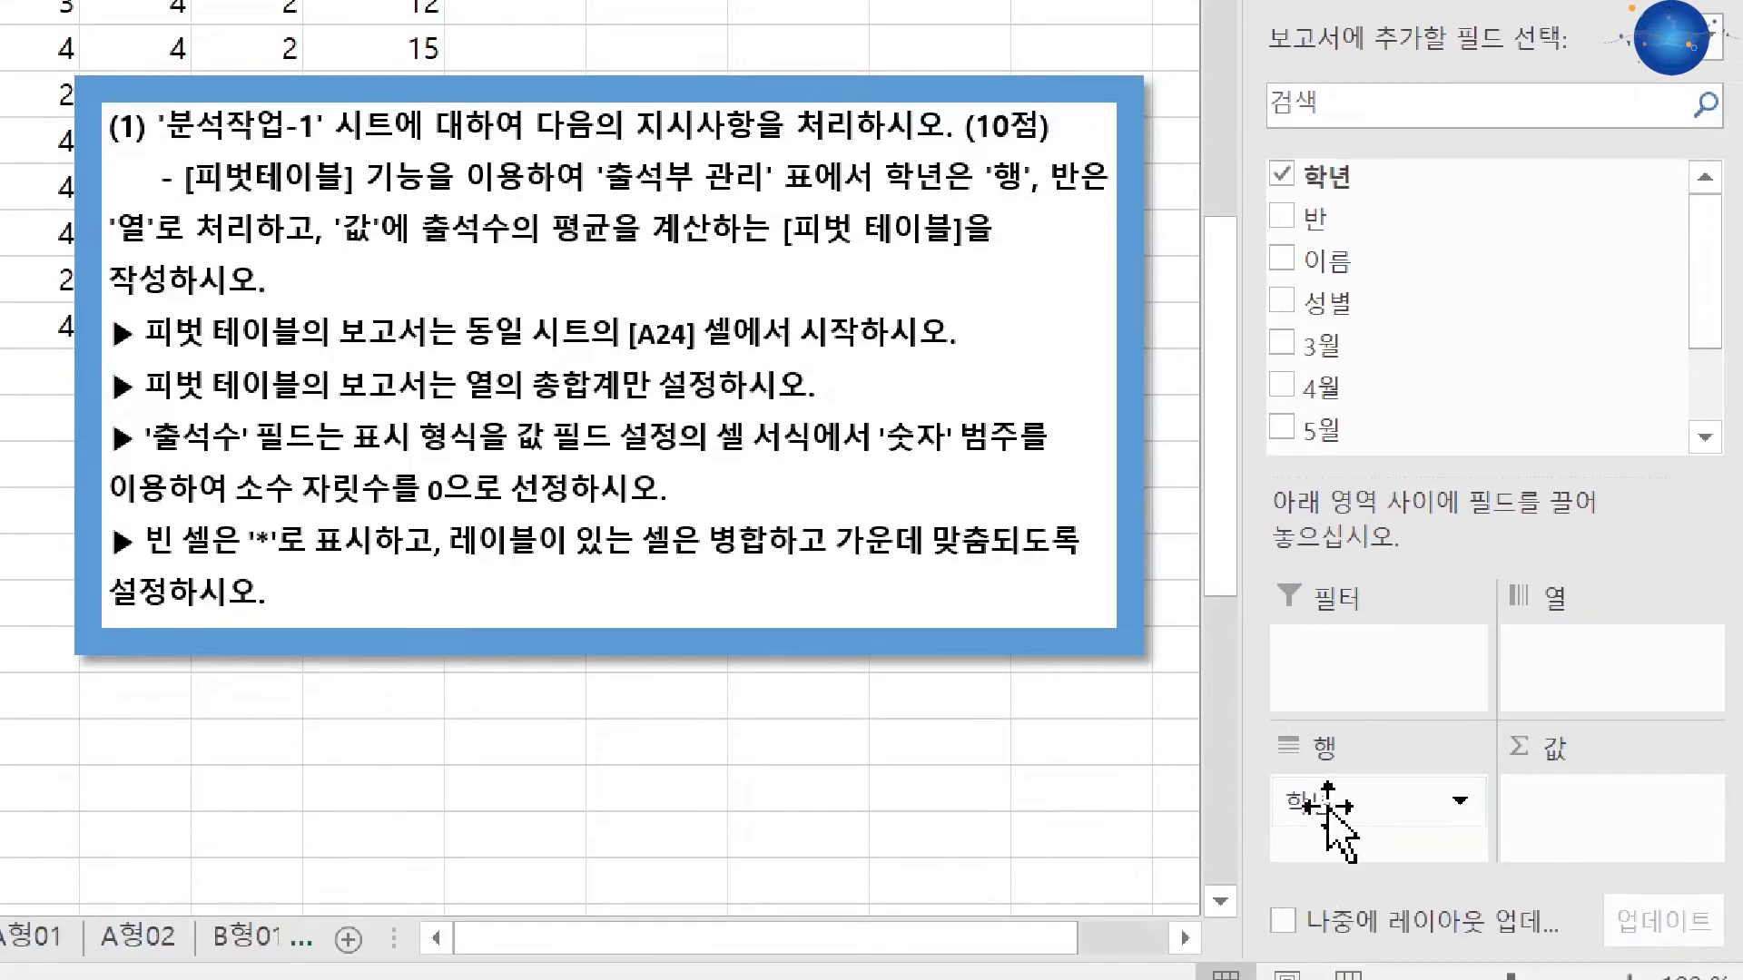
pyautogui.moveTo(1327, 806); pyautogui.dragTo(1334, 655)
pyautogui.moveTo(1325, 653); pyautogui.dragTo(1307, 803)
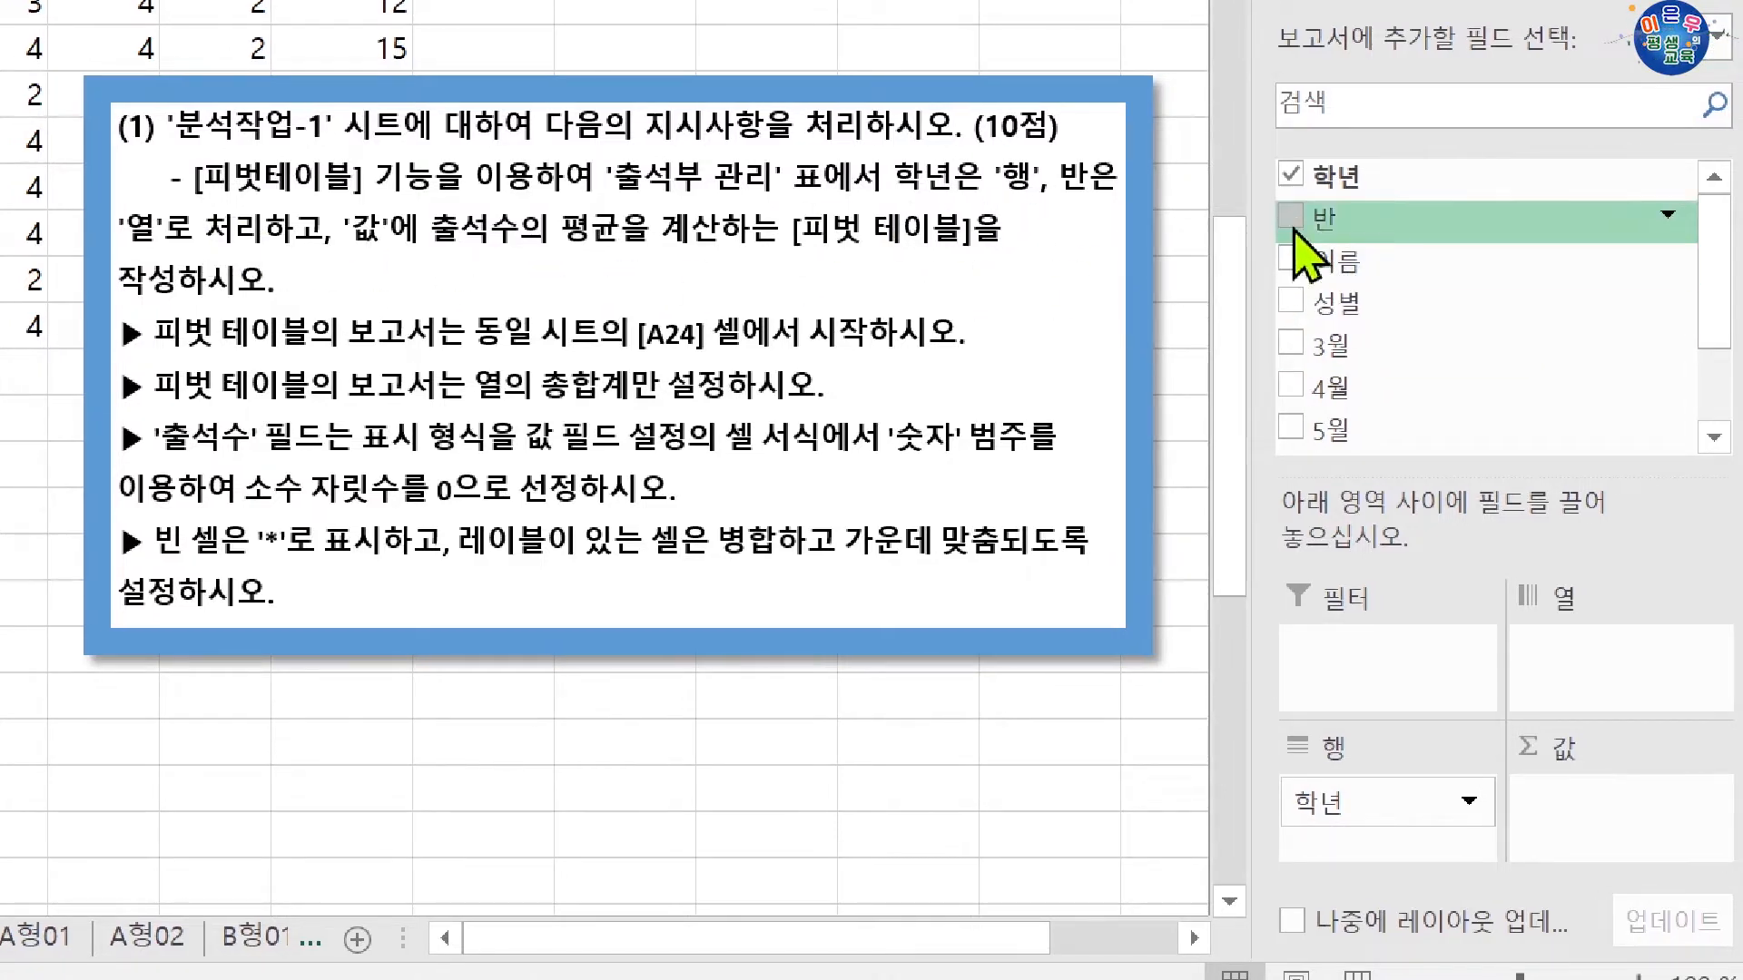
pyautogui.moveTo(1313, 228); pyautogui.dragTo(1493, 420)
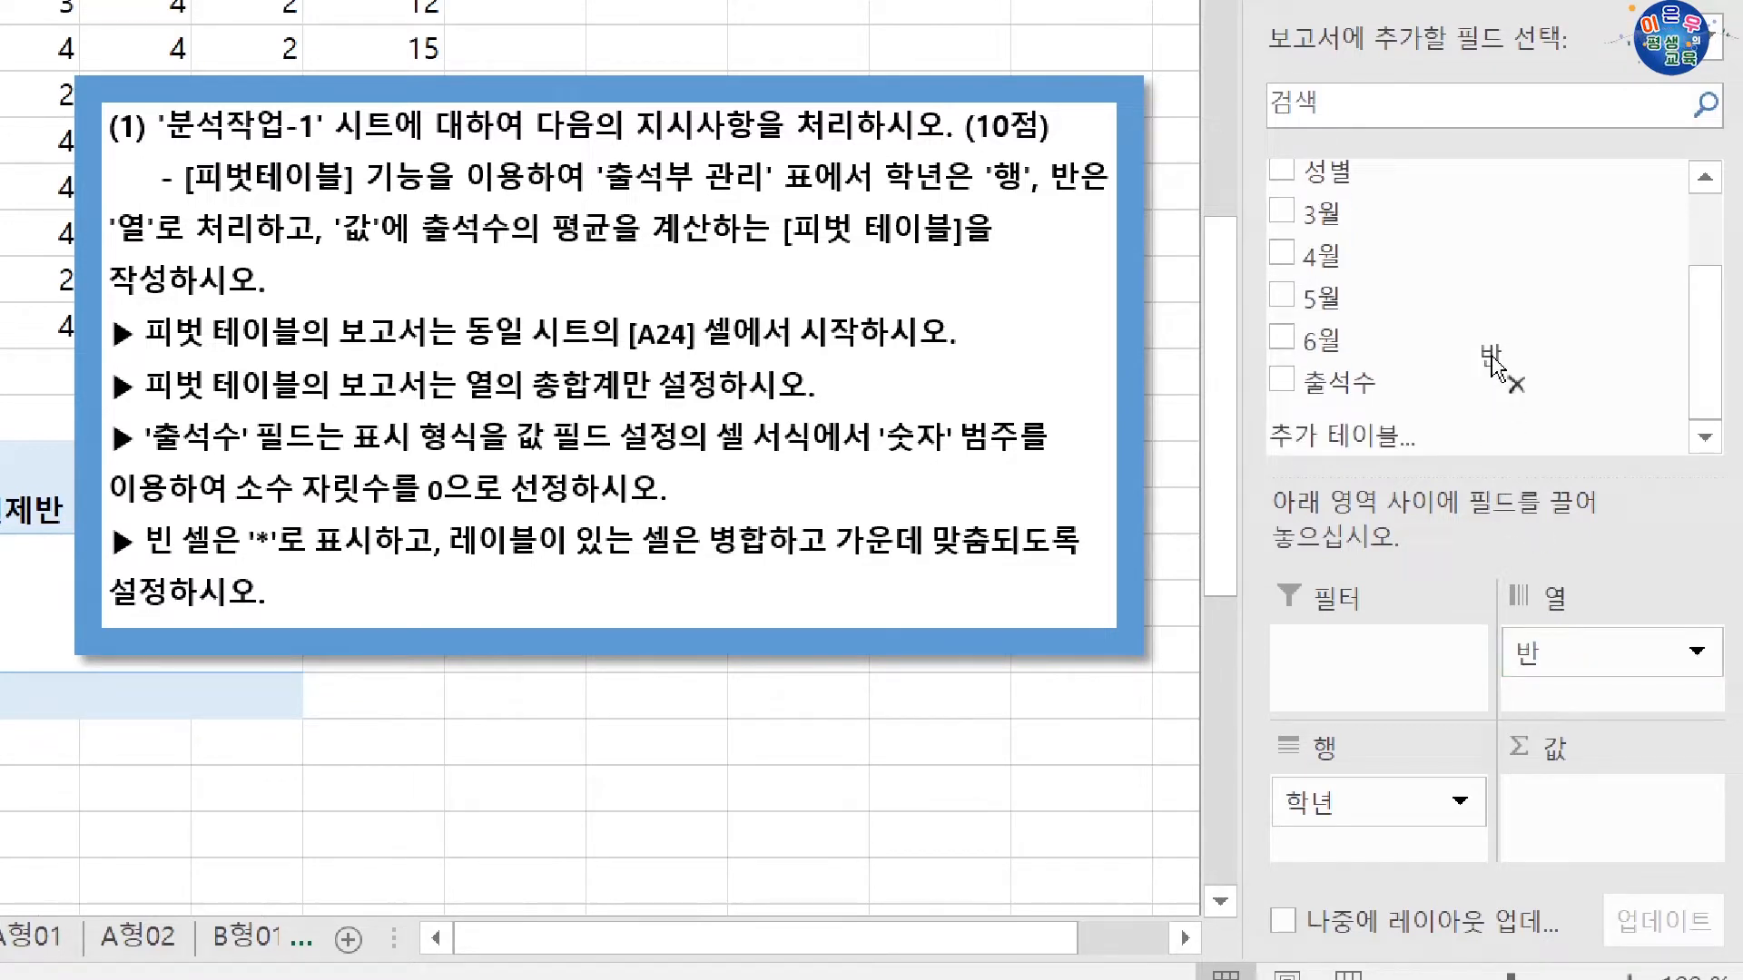
pyautogui.moveTo(1493, 363); pyautogui.dragTo(1494, 350)
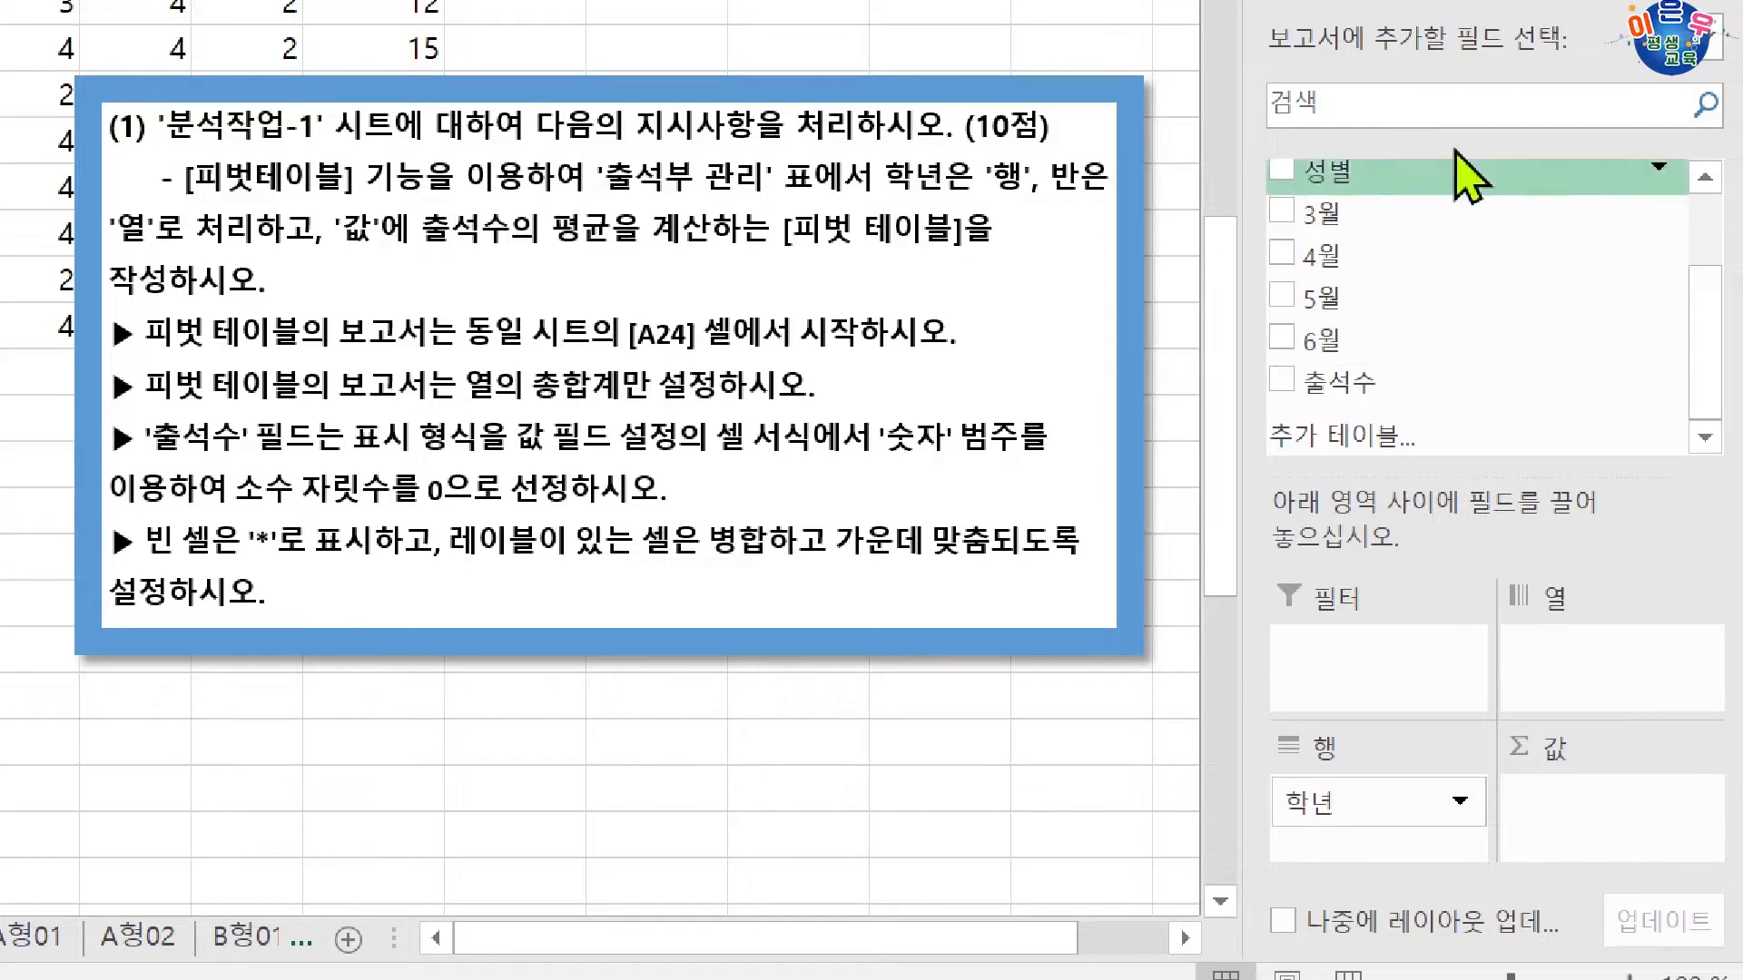
pyautogui.moveTo(1718, 381); pyautogui.dragTo(1716, 295)
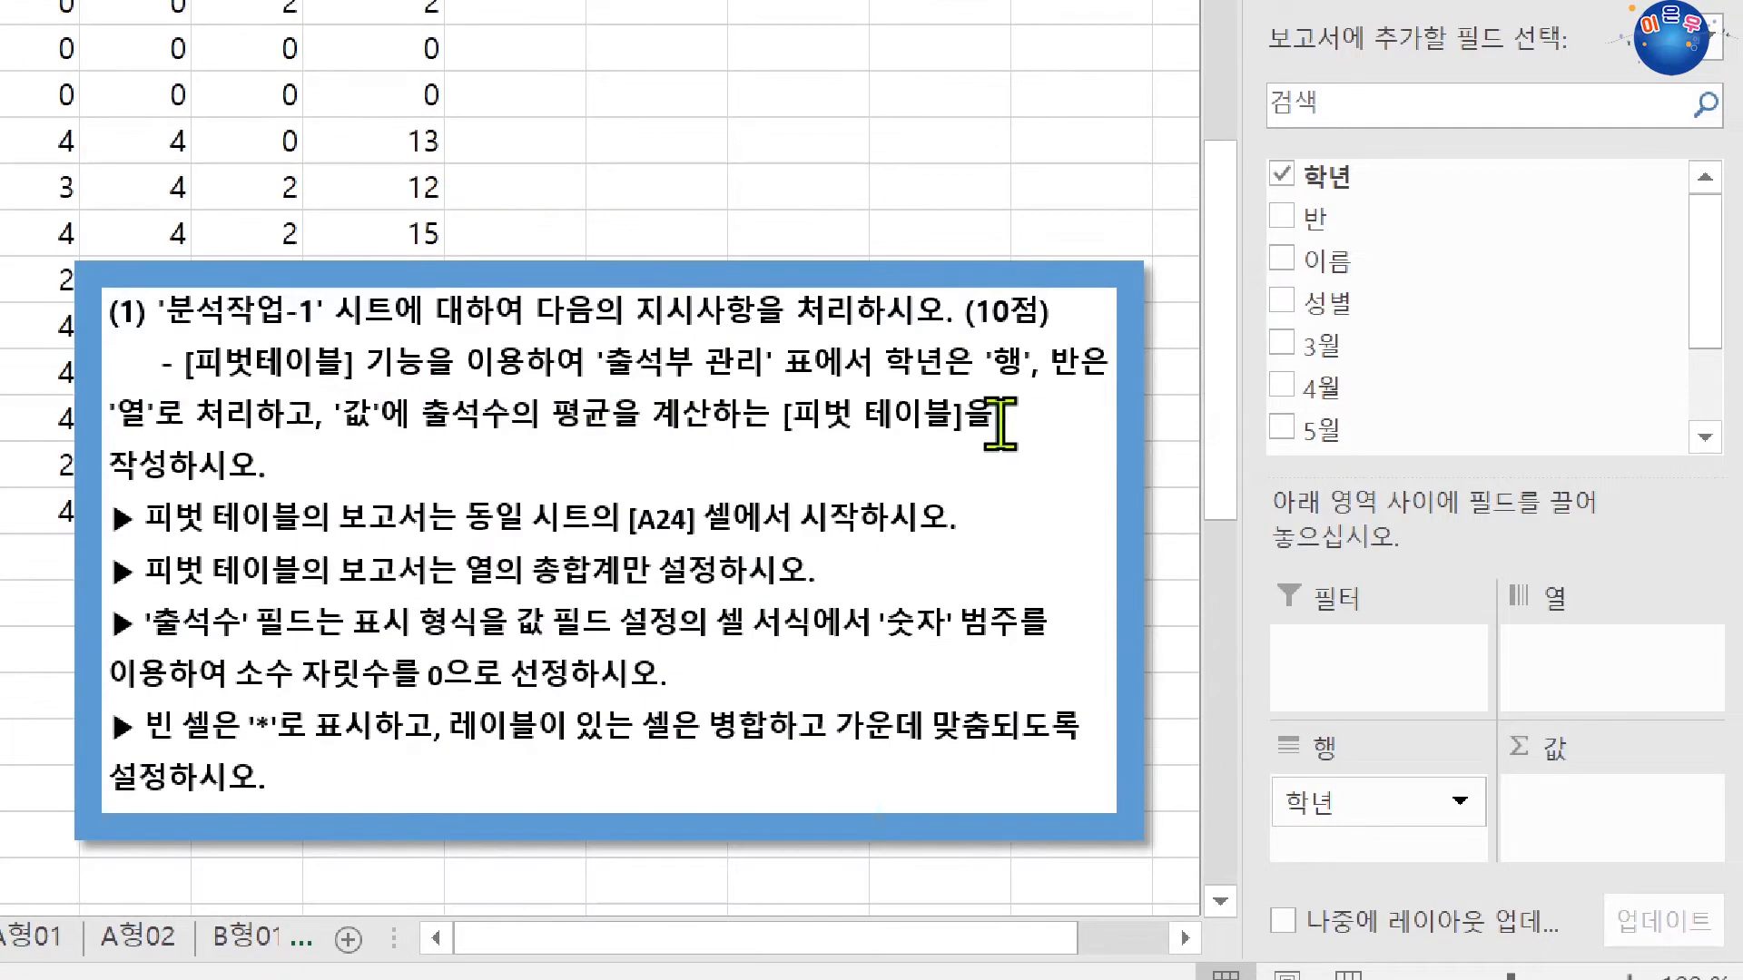
# Place the 반 field in the pivot table's columns area and add the 출석수 field to the values
pyautogui.click(1281, 216)
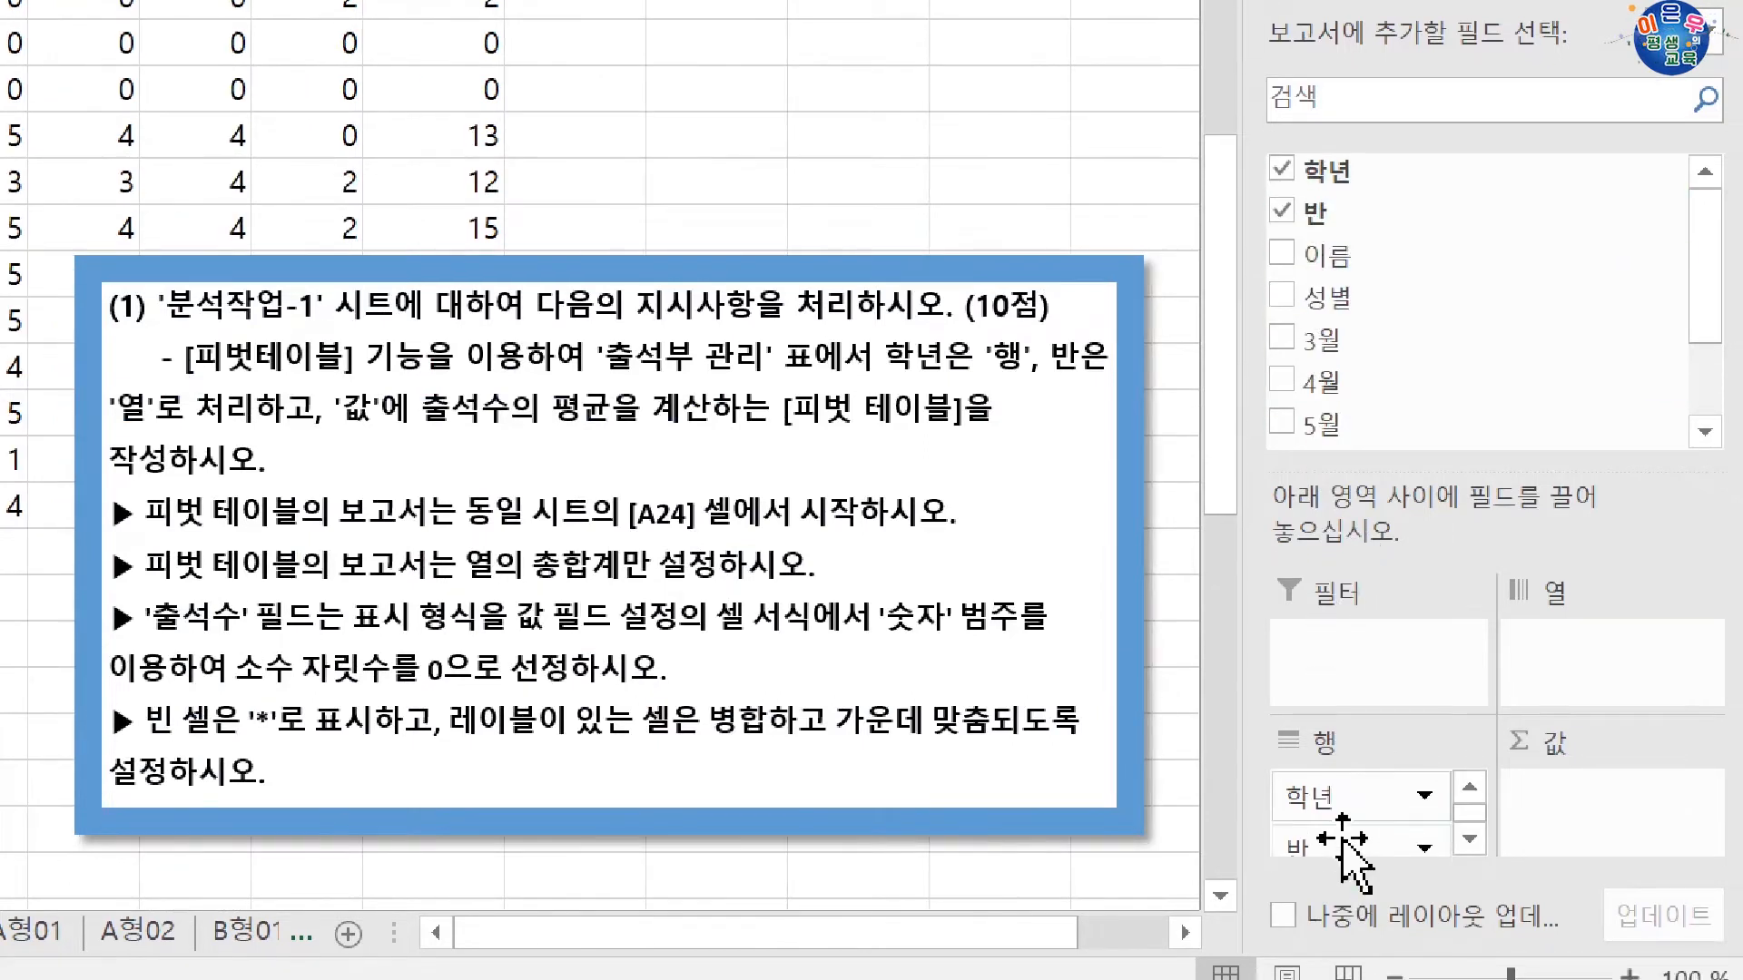
pyautogui.moveTo(1343, 853); pyautogui.dragTo(1575, 655)
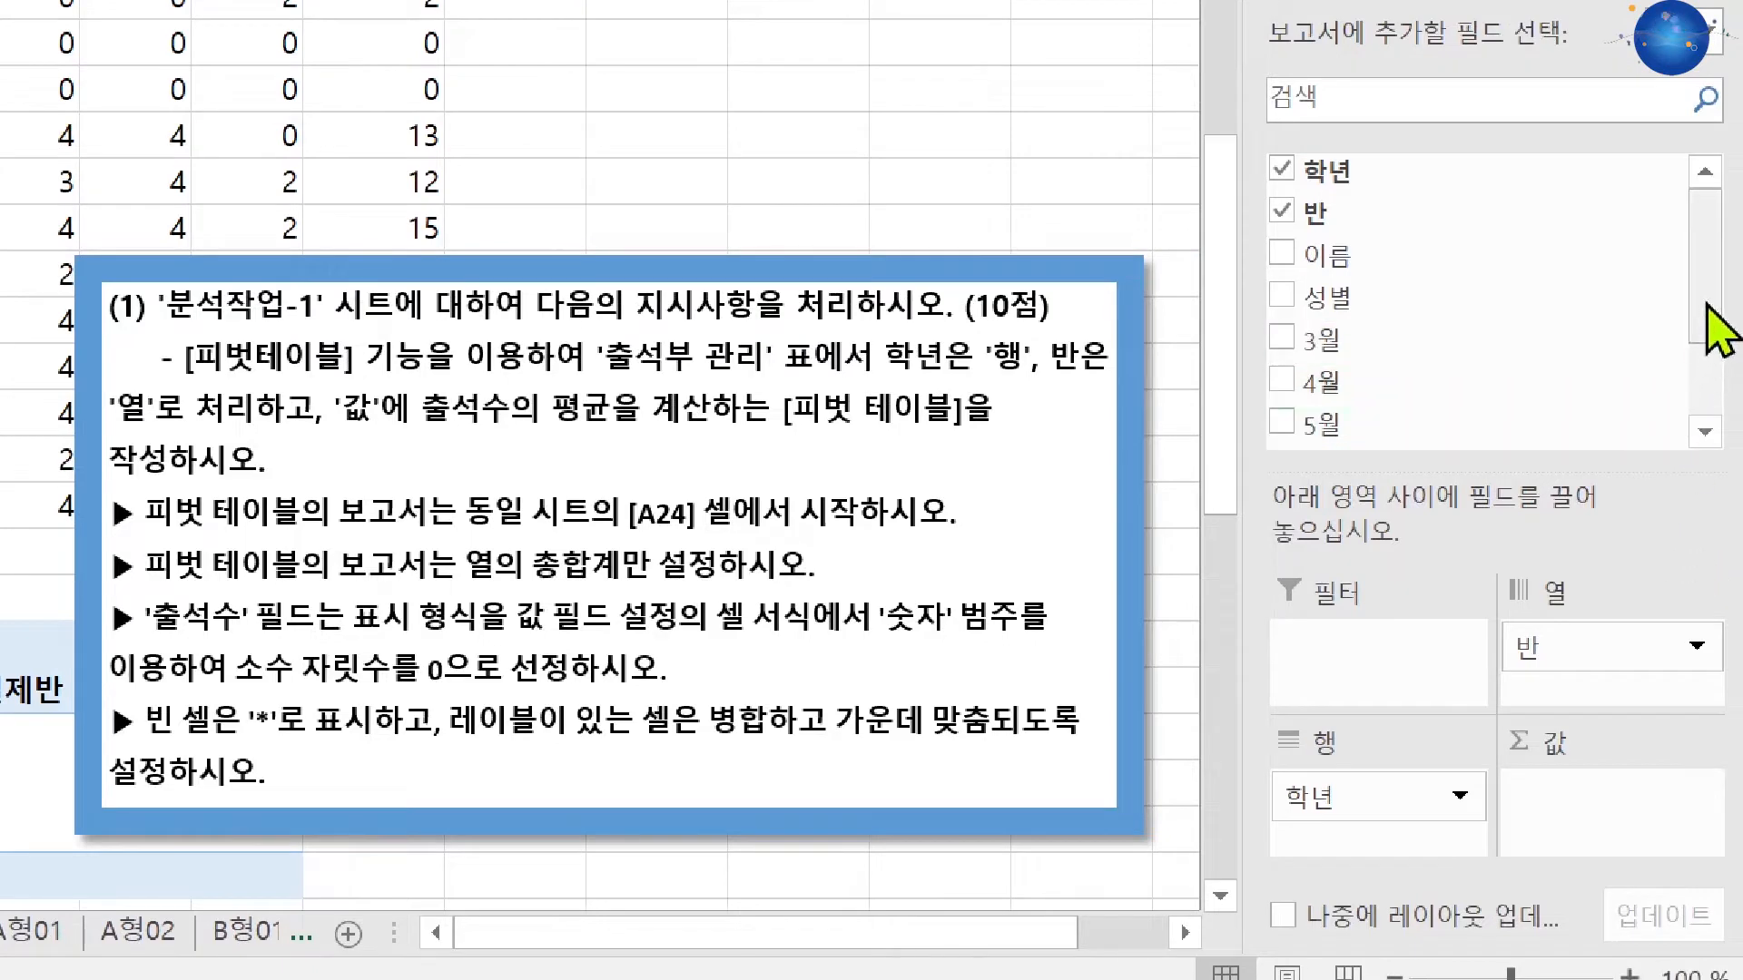
pyautogui.scroll(-1, 1707, 345)
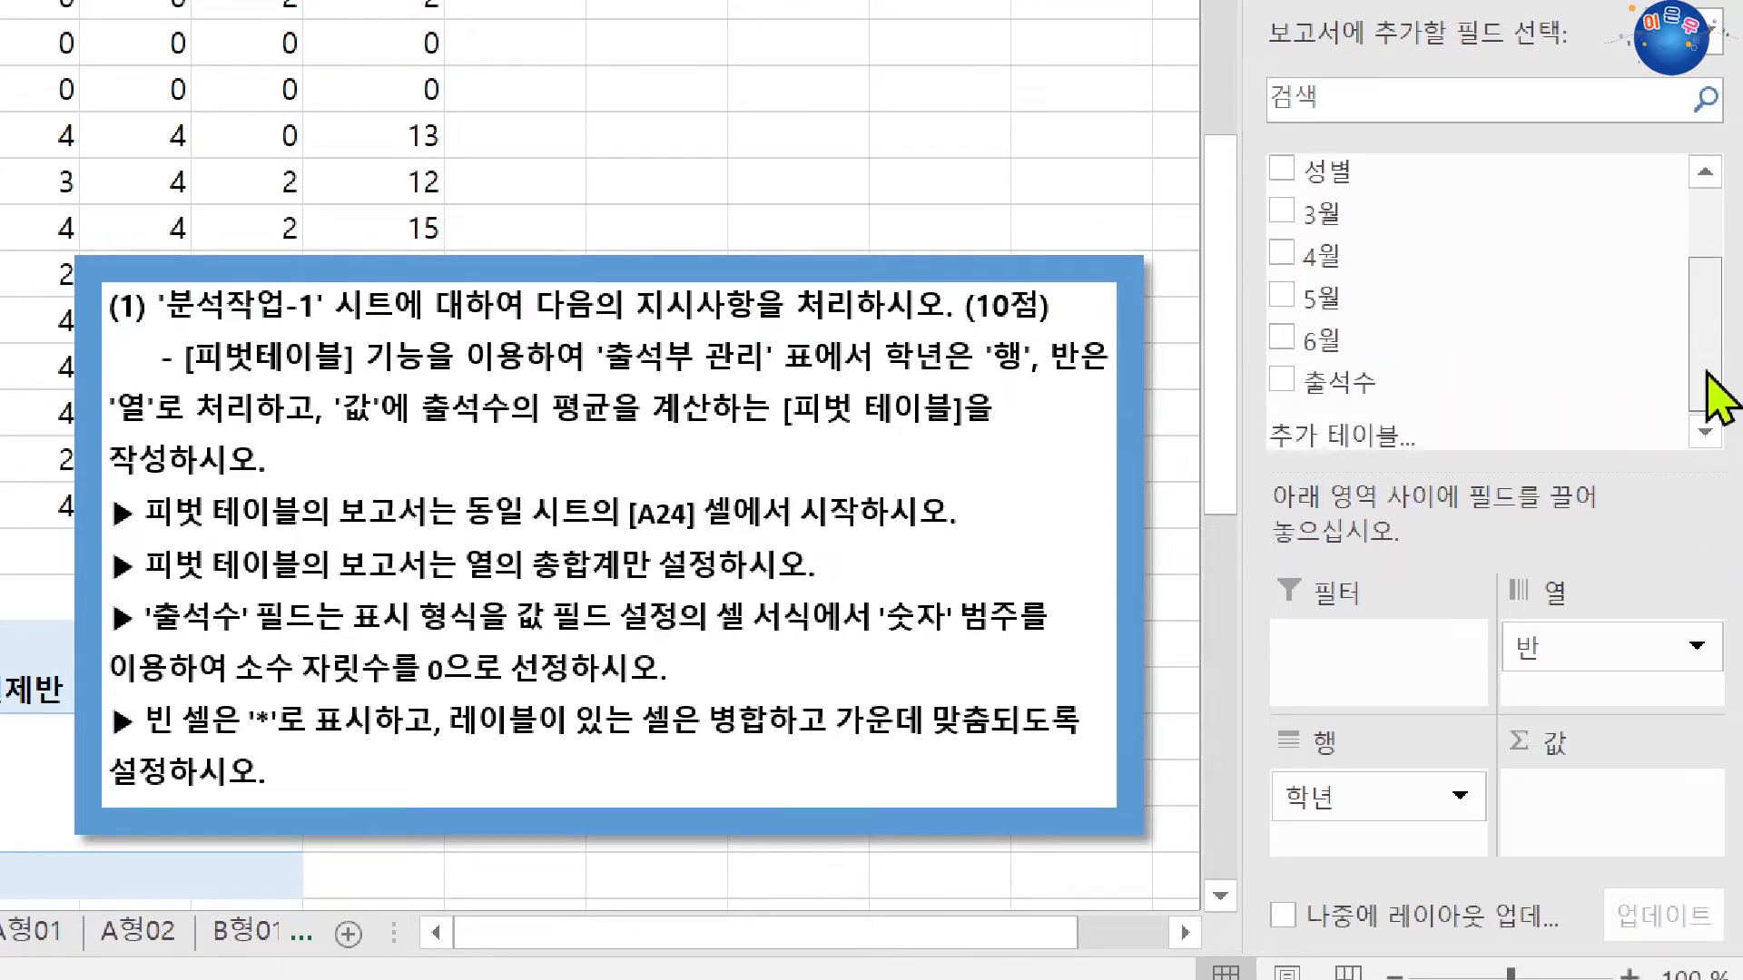
pyautogui.click(1282, 374)
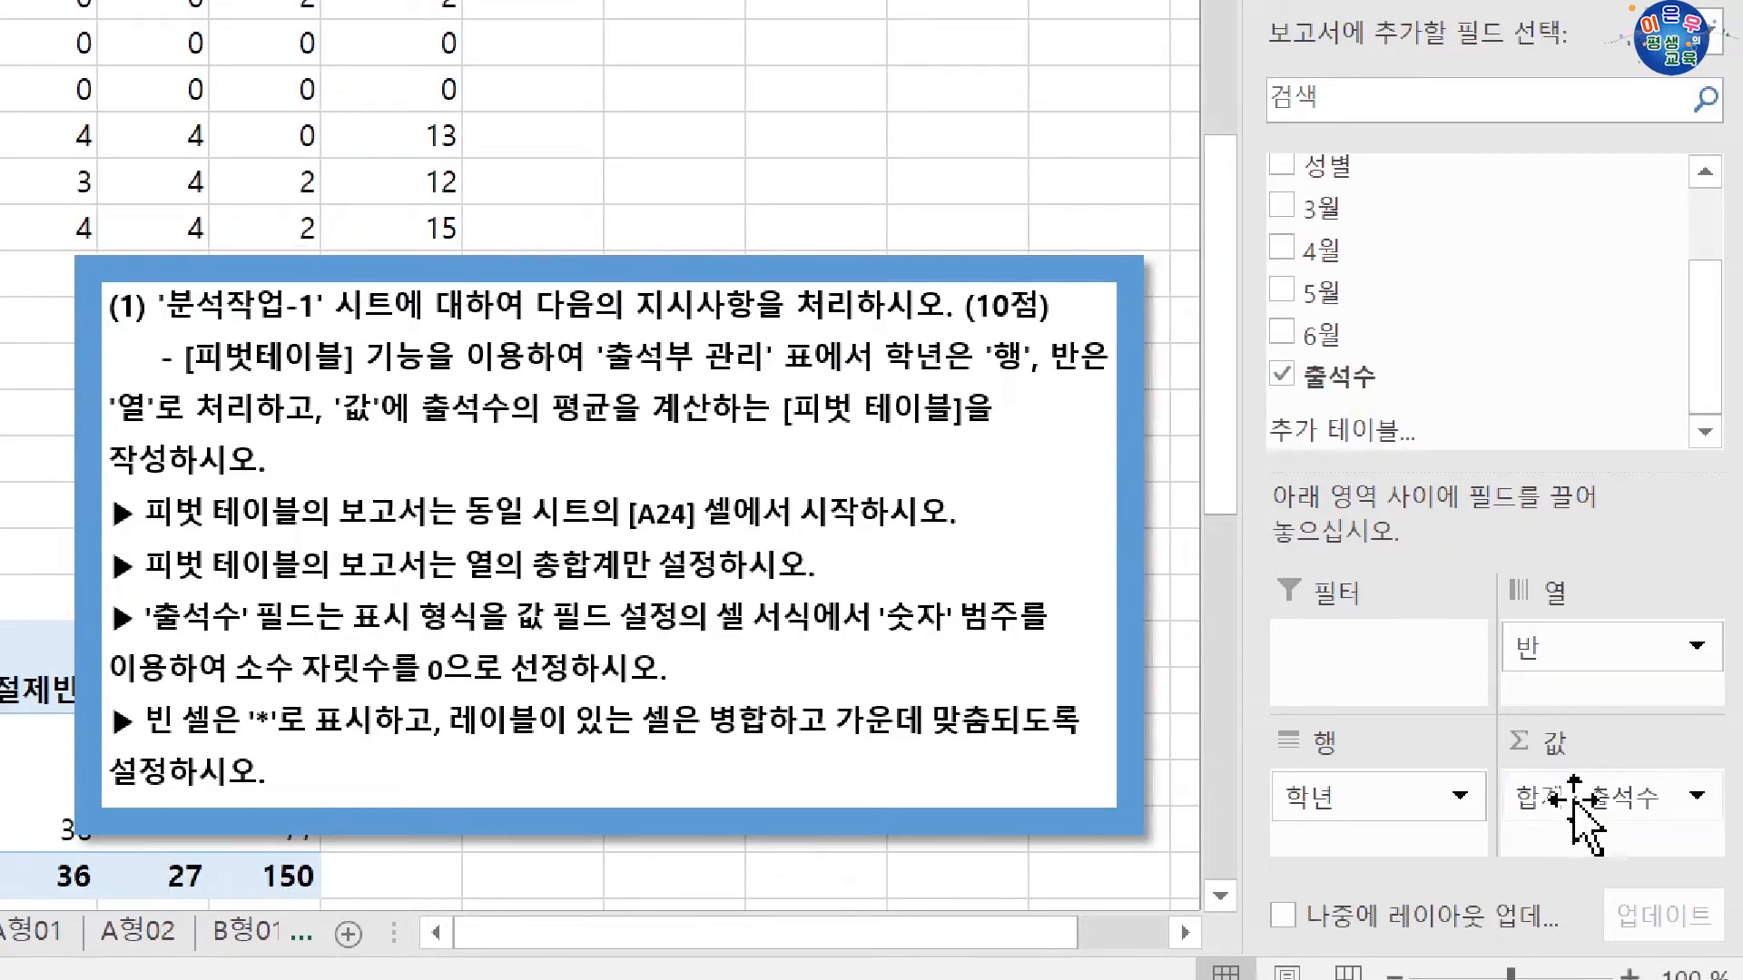
pyautogui.moveTo(1579, 813)
pyautogui.mouseDown()
pyautogui.moveTo(1579, 698)
pyautogui.moveTo(1600, 796)
pyautogui.mouseUp()
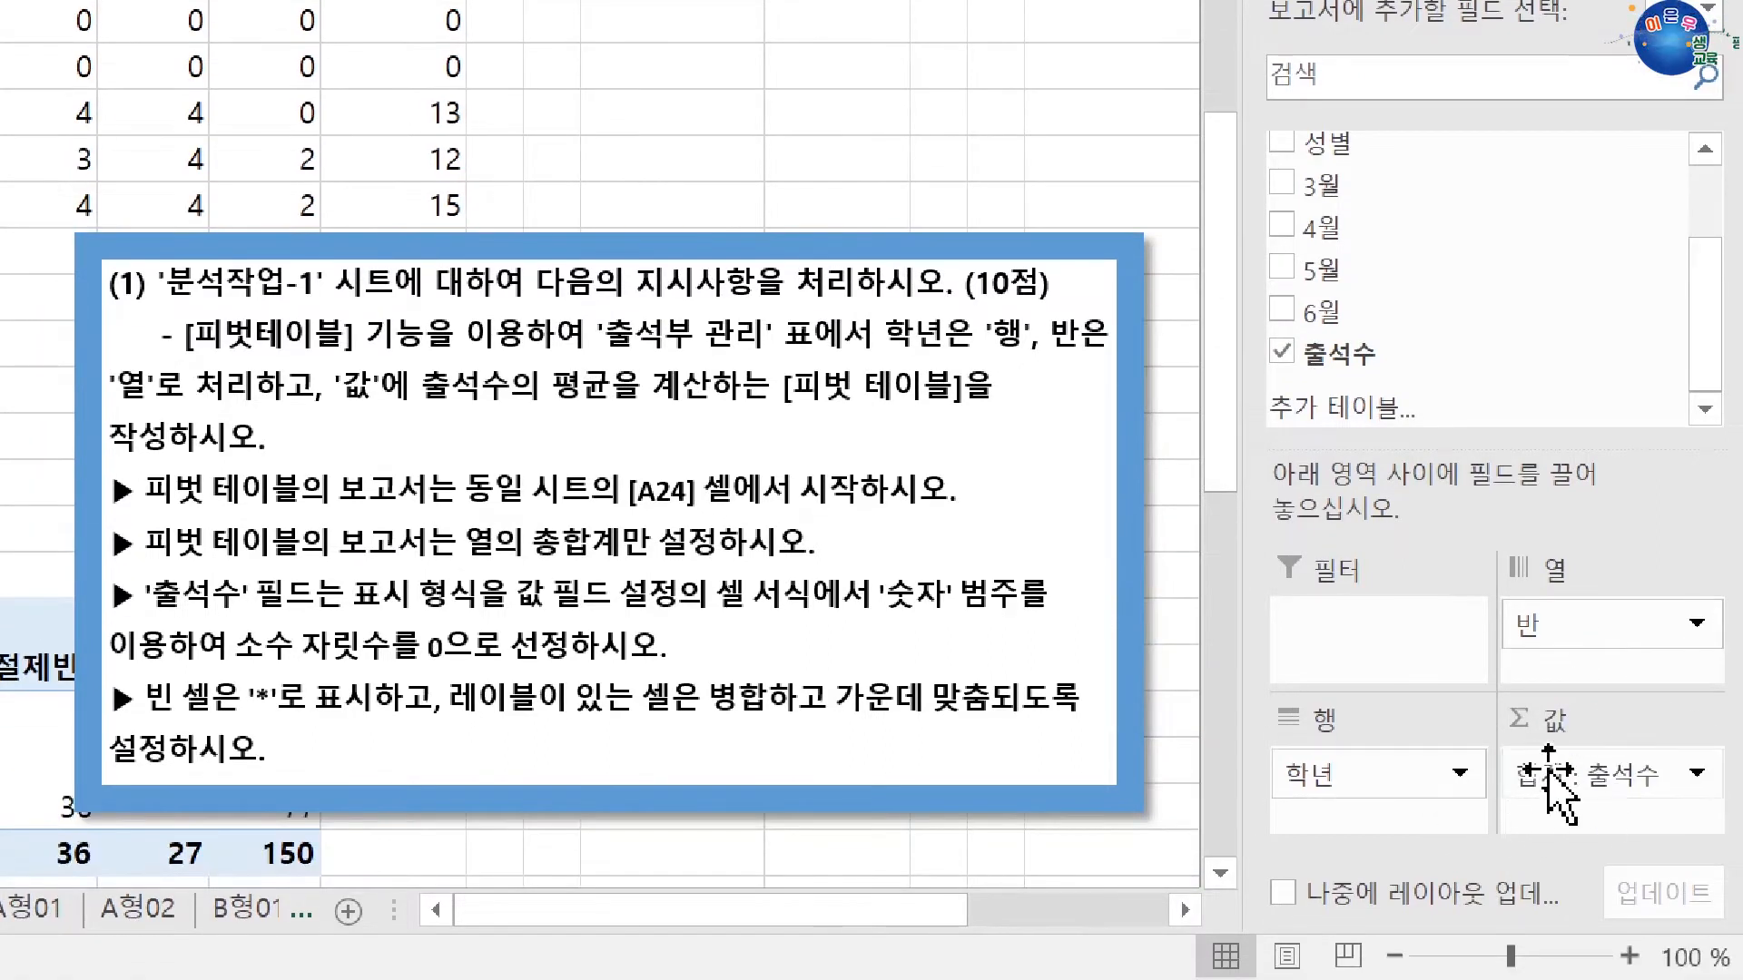
pyautogui.moveTo(1339, 355)
pyautogui.mouseDown()
pyautogui.moveTo(1576, 774)
pyautogui.moveTo(1334, 357)
pyautogui.mouseUp()
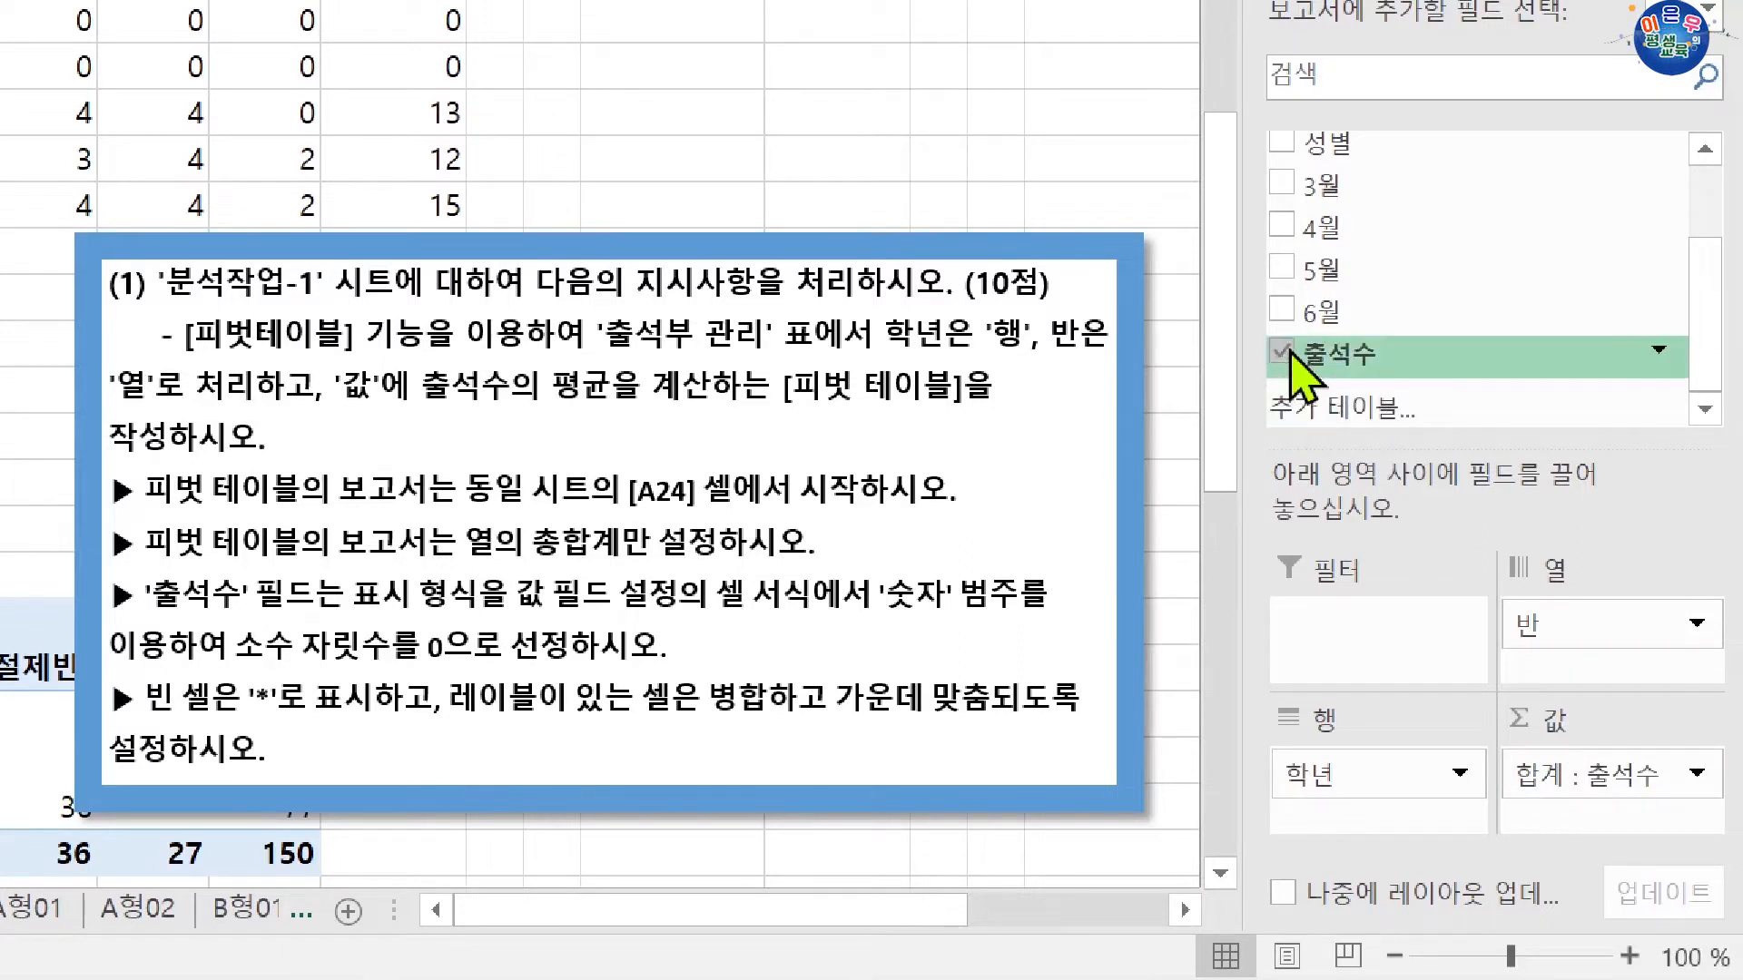
# Change the summary calculation of the 출석수 value field to 평균
pyautogui.click(1597, 774)
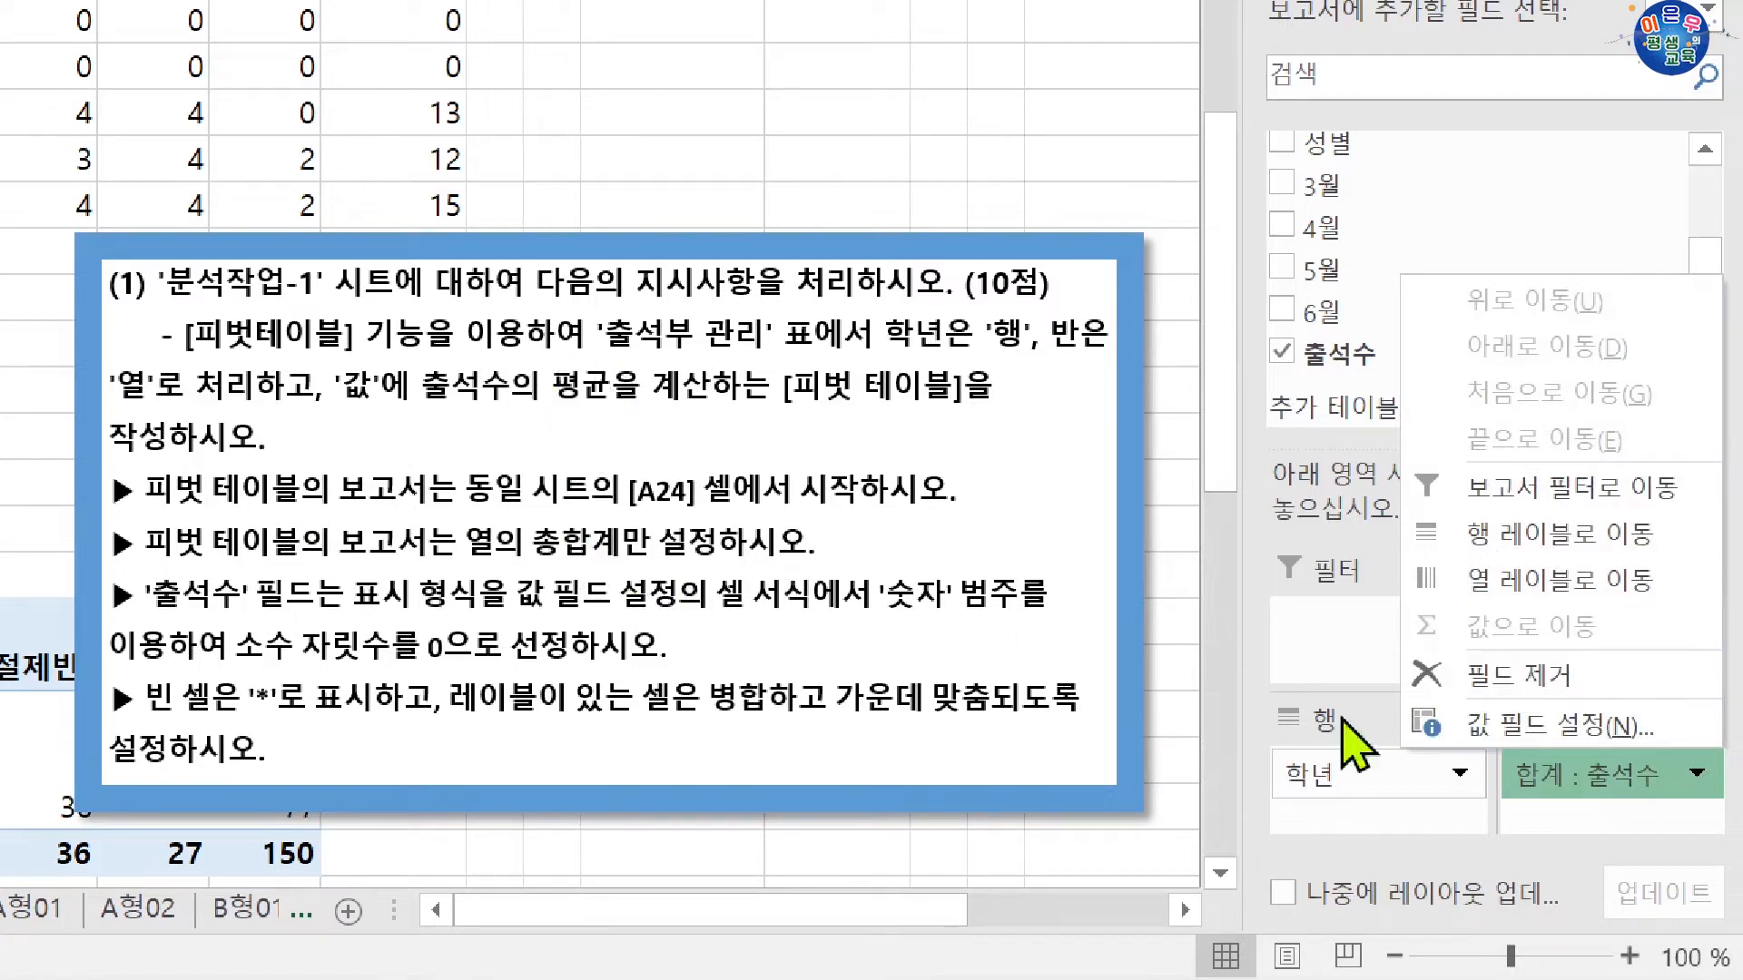
pyautogui.click(1528, 795)
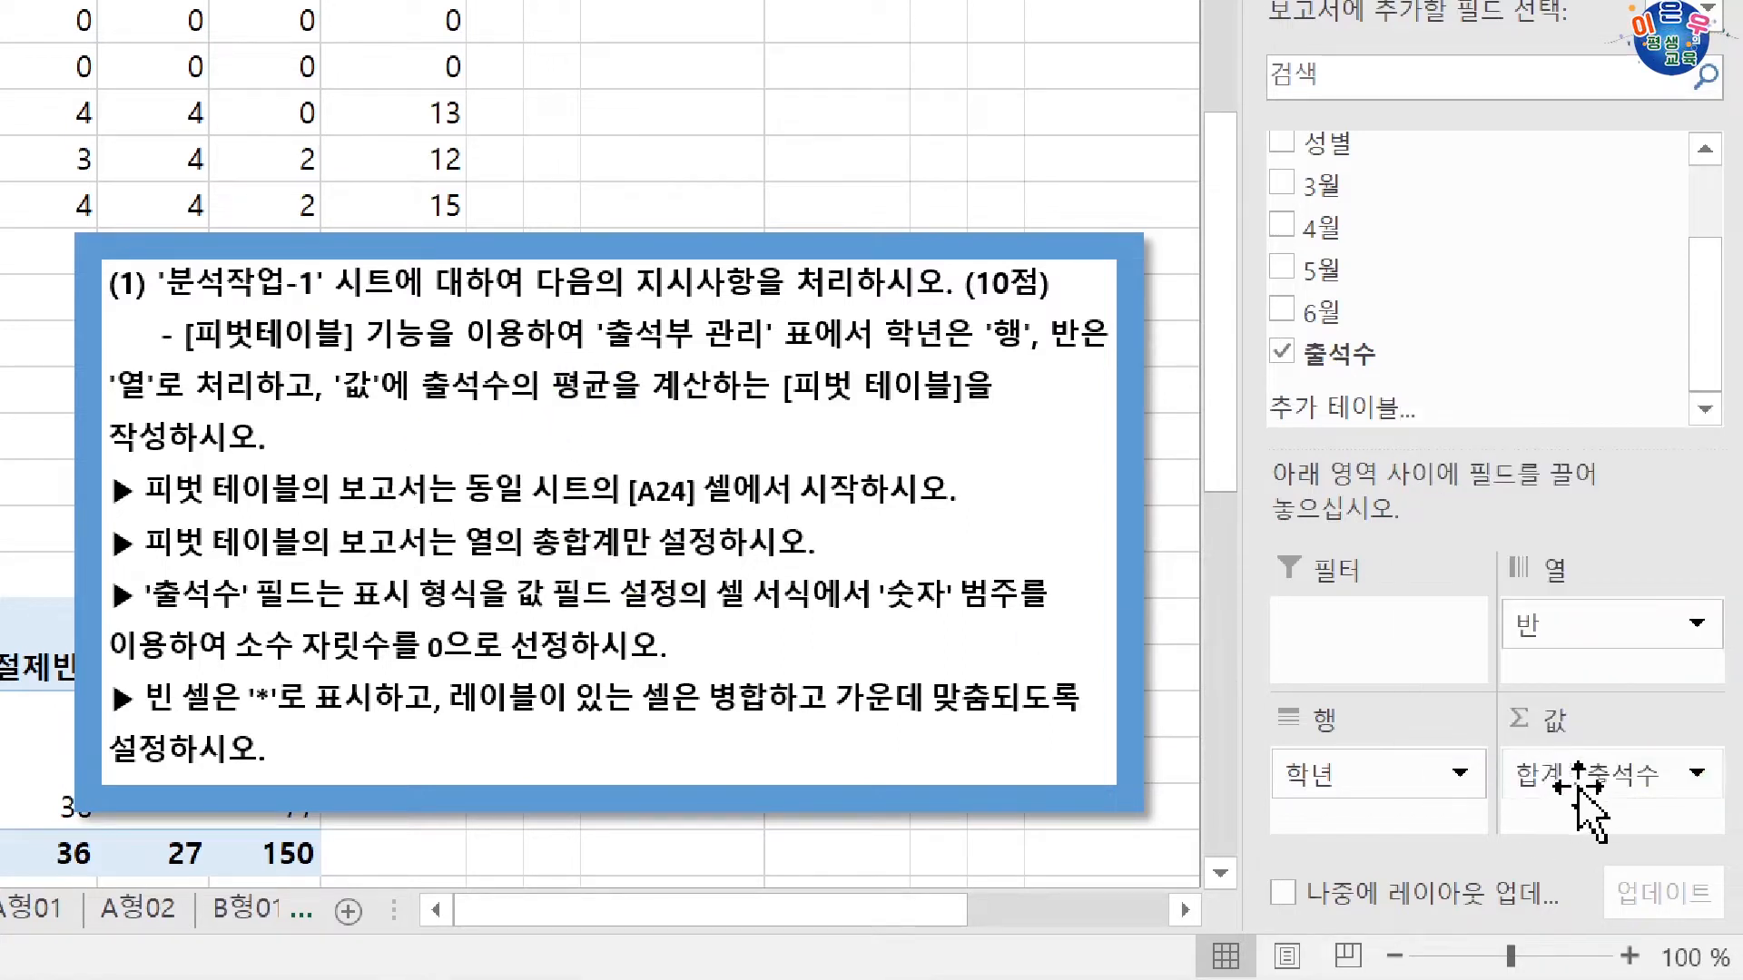
pyautogui.click(1676, 776)
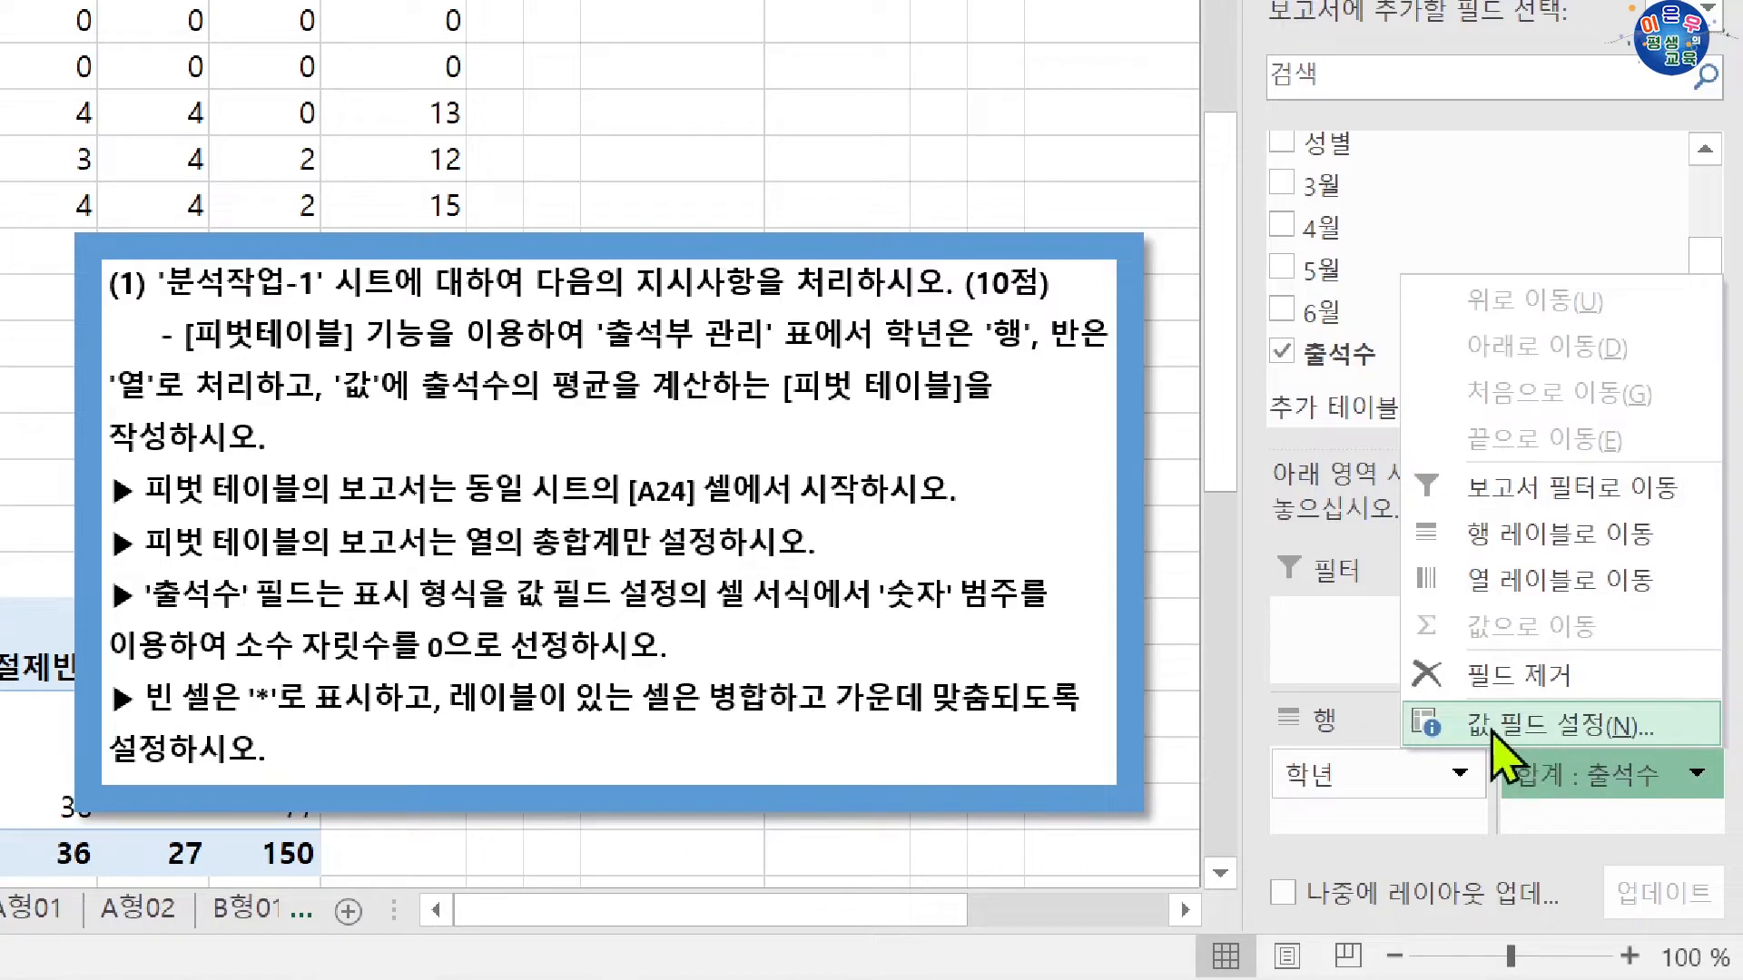
pyautogui.click(1557, 733)
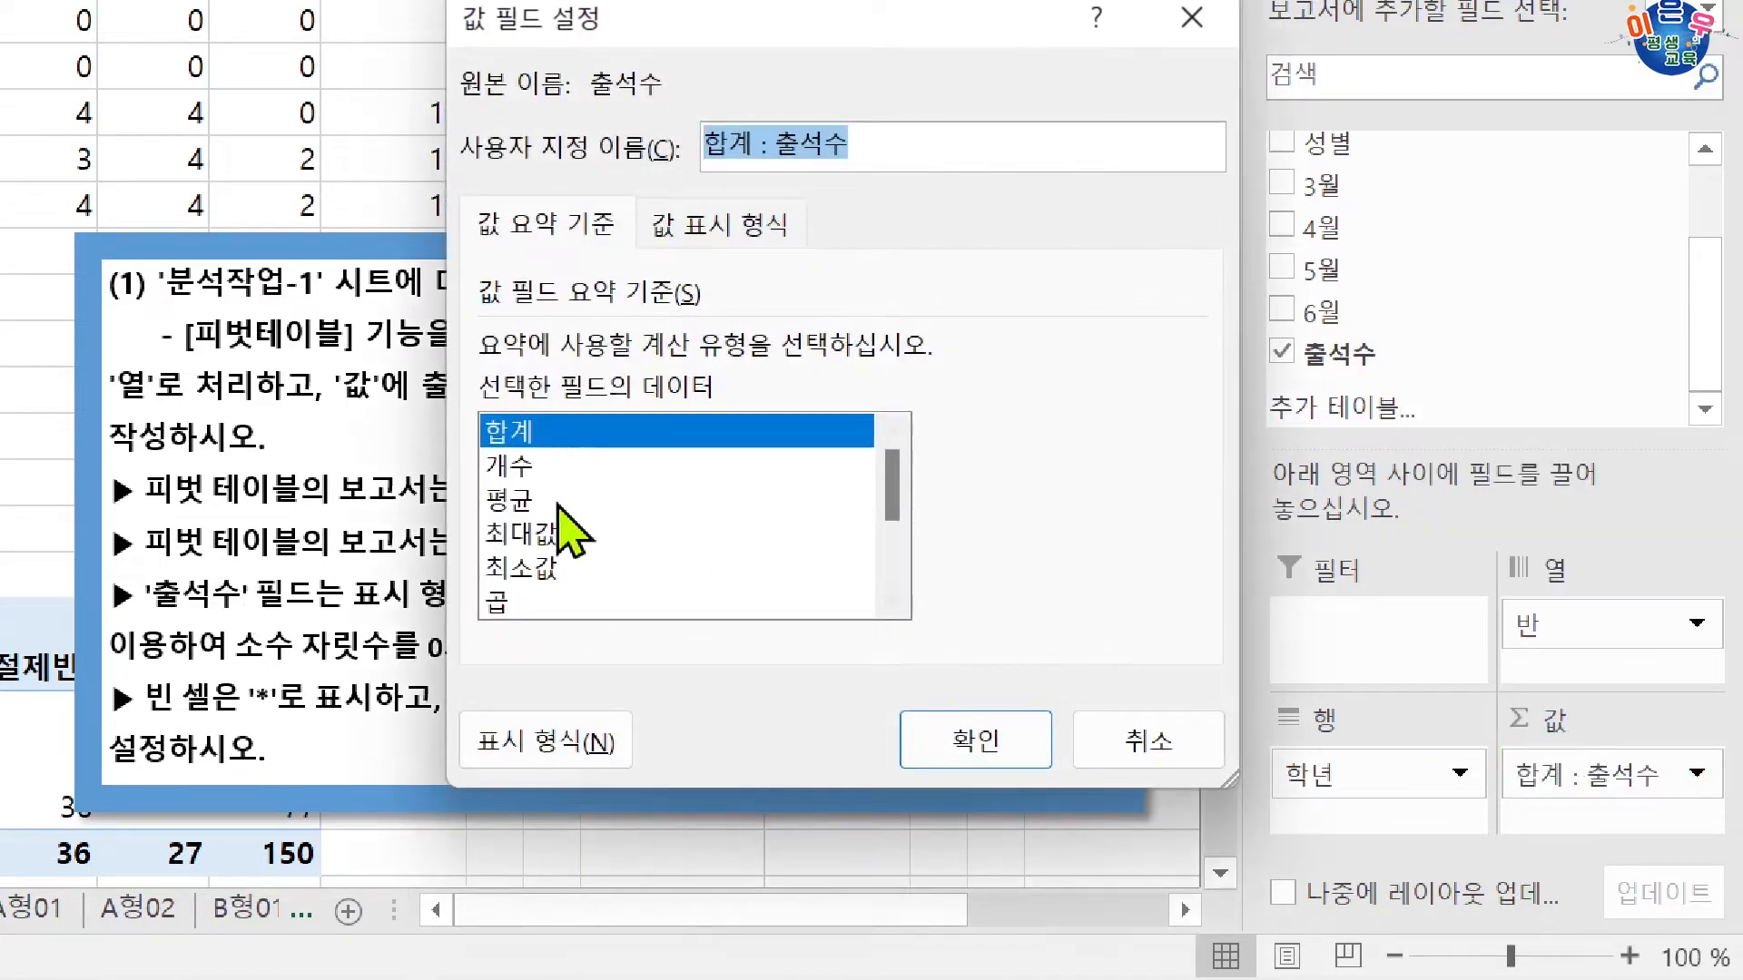
pyautogui.click(542, 499)
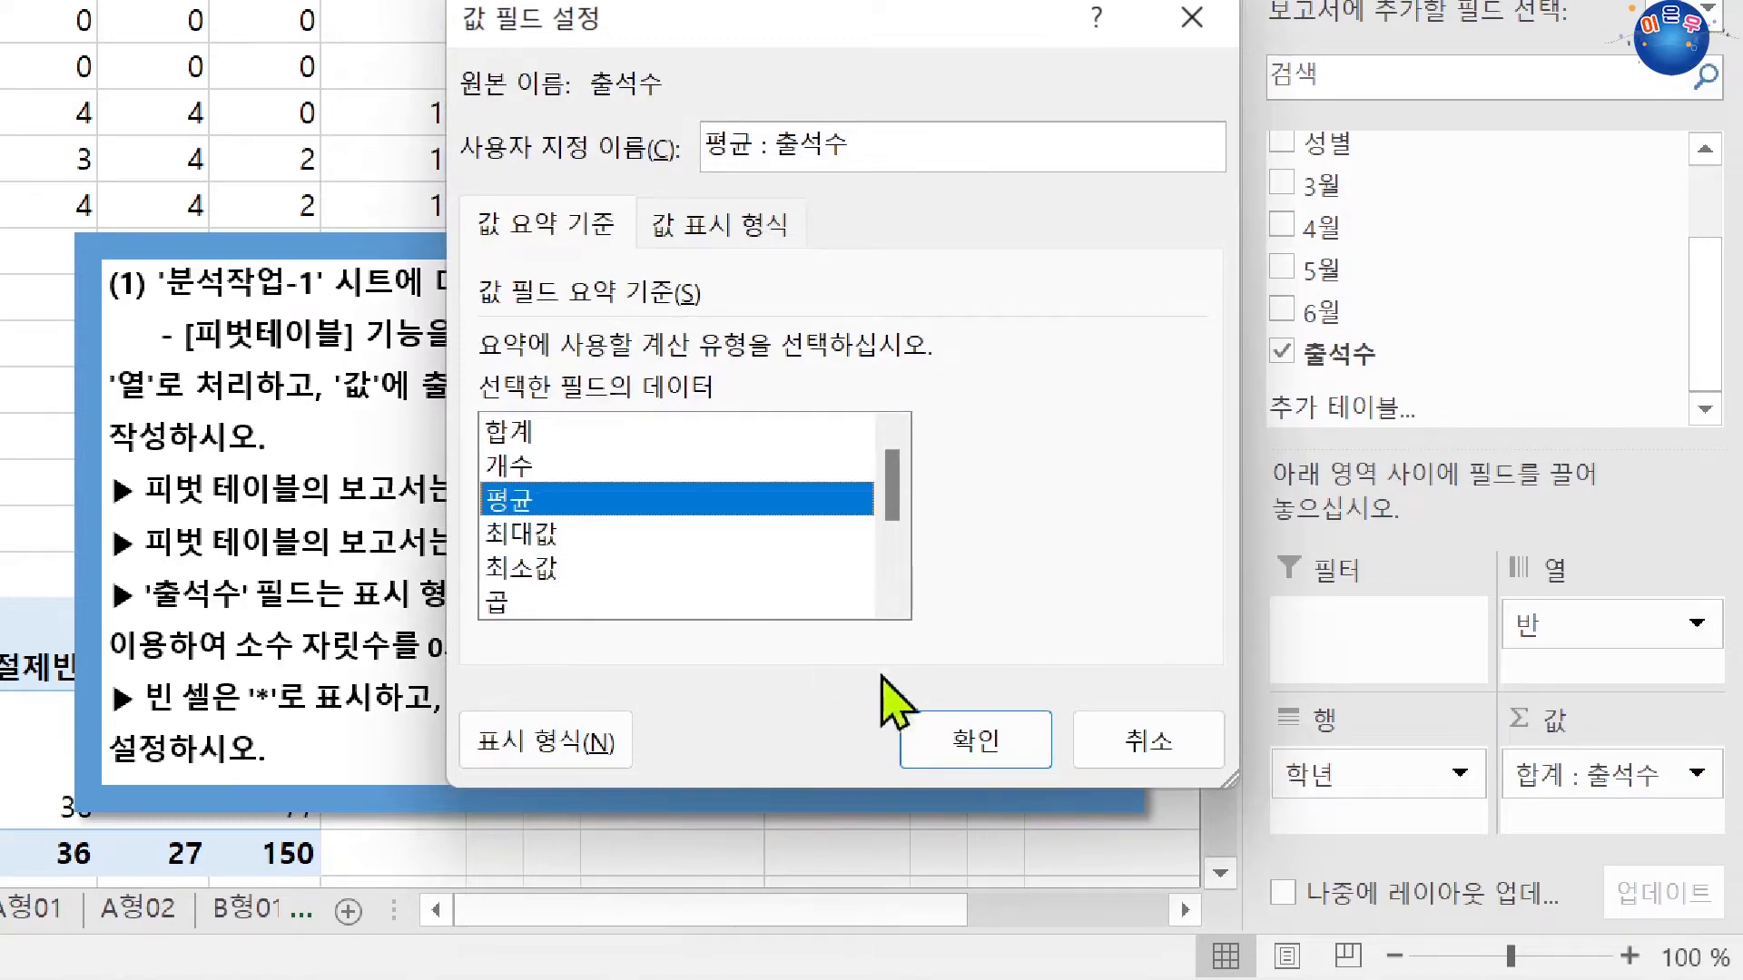
pyautogui.click(989, 754)
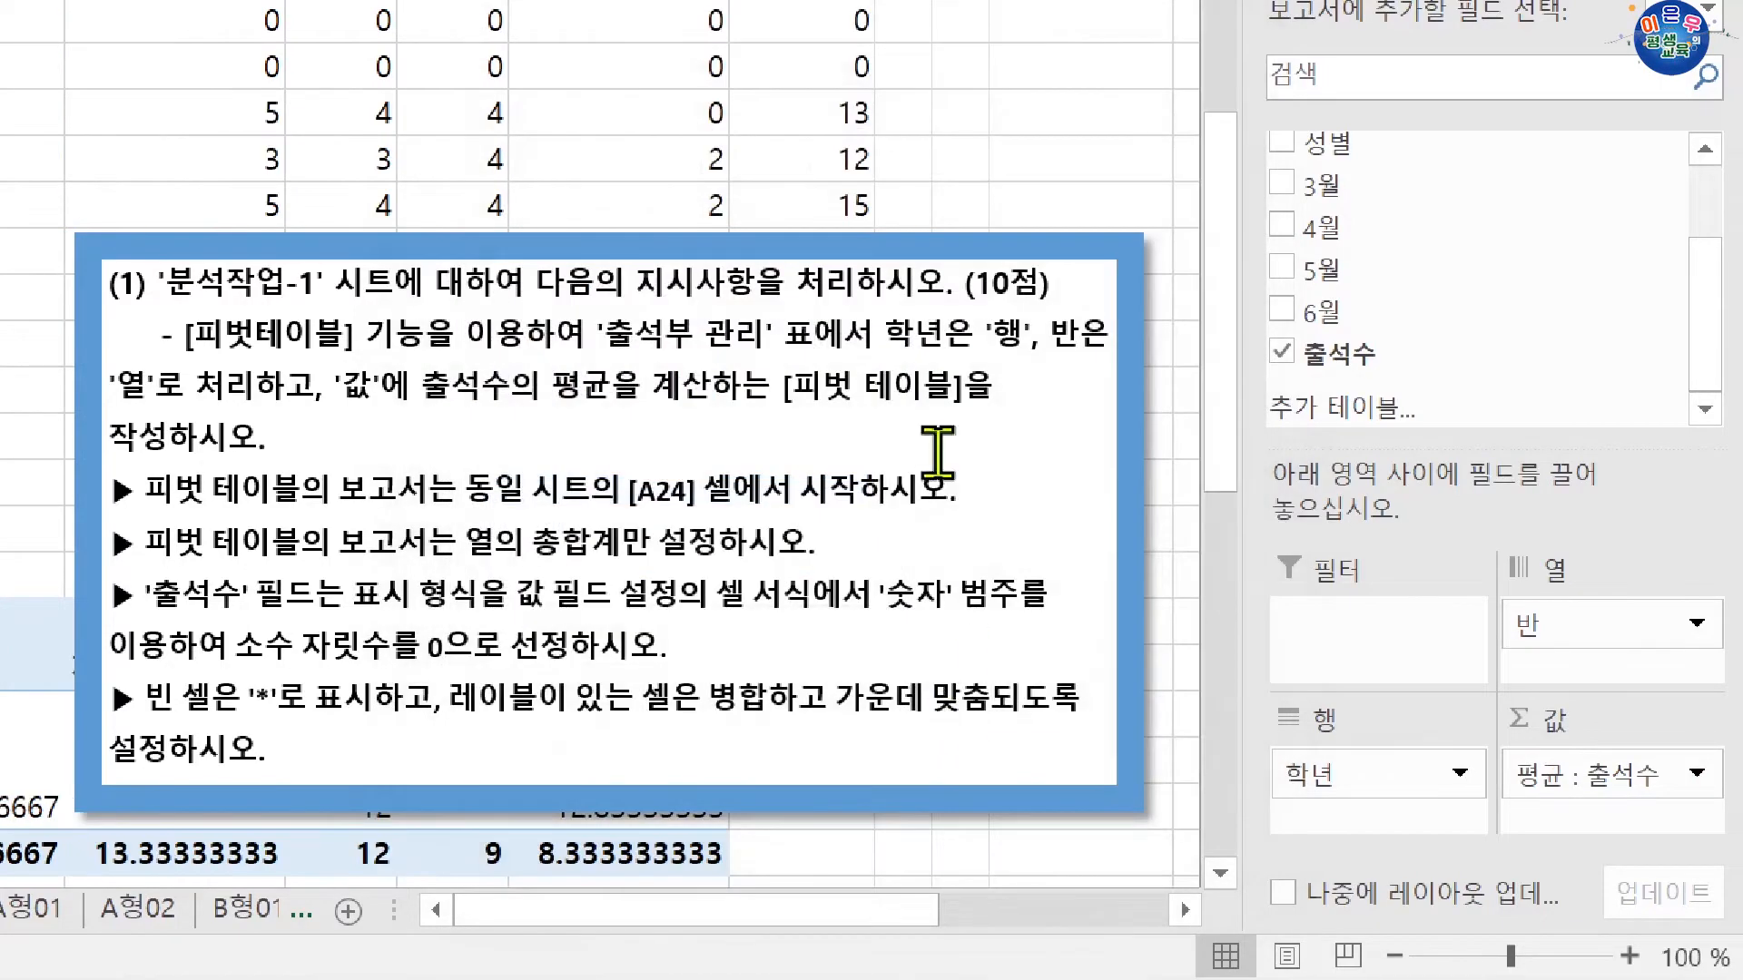
# Move the instruction text box above the pivot table's data and select the 총합계 header cell
pyautogui.moveTo(814, 244); pyautogui.dragTo(316, 150)
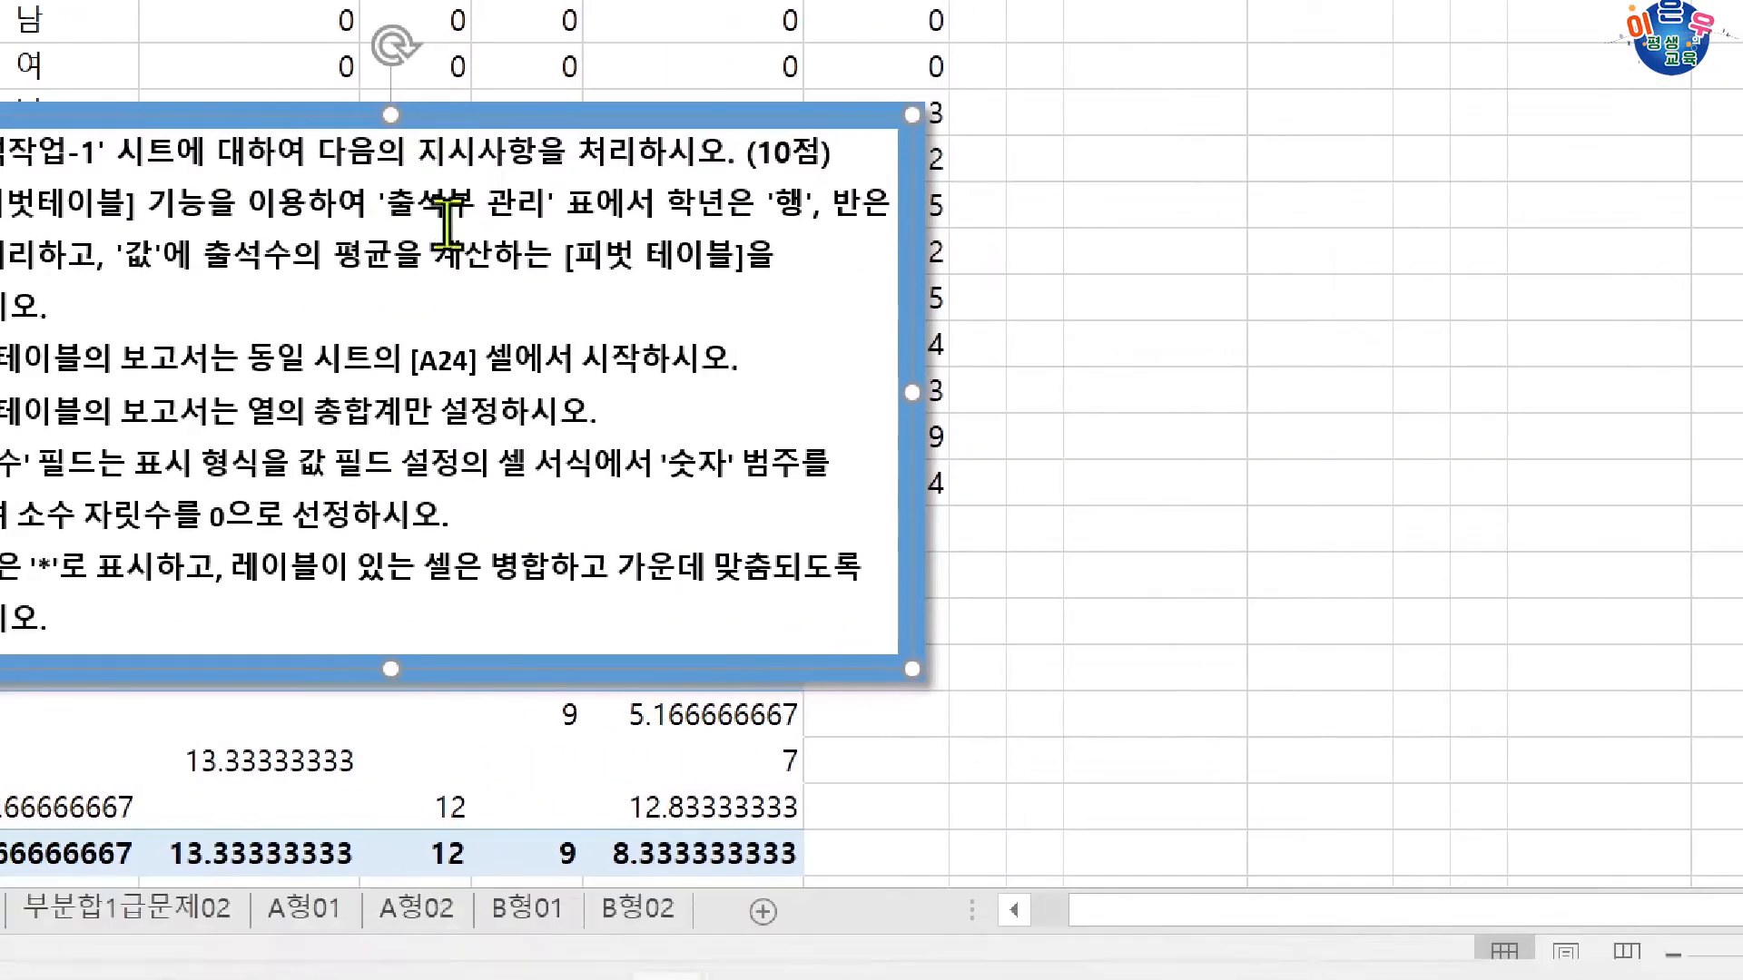
pyautogui.moveTo(471, 125); pyautogui.dragTo(480, 84)
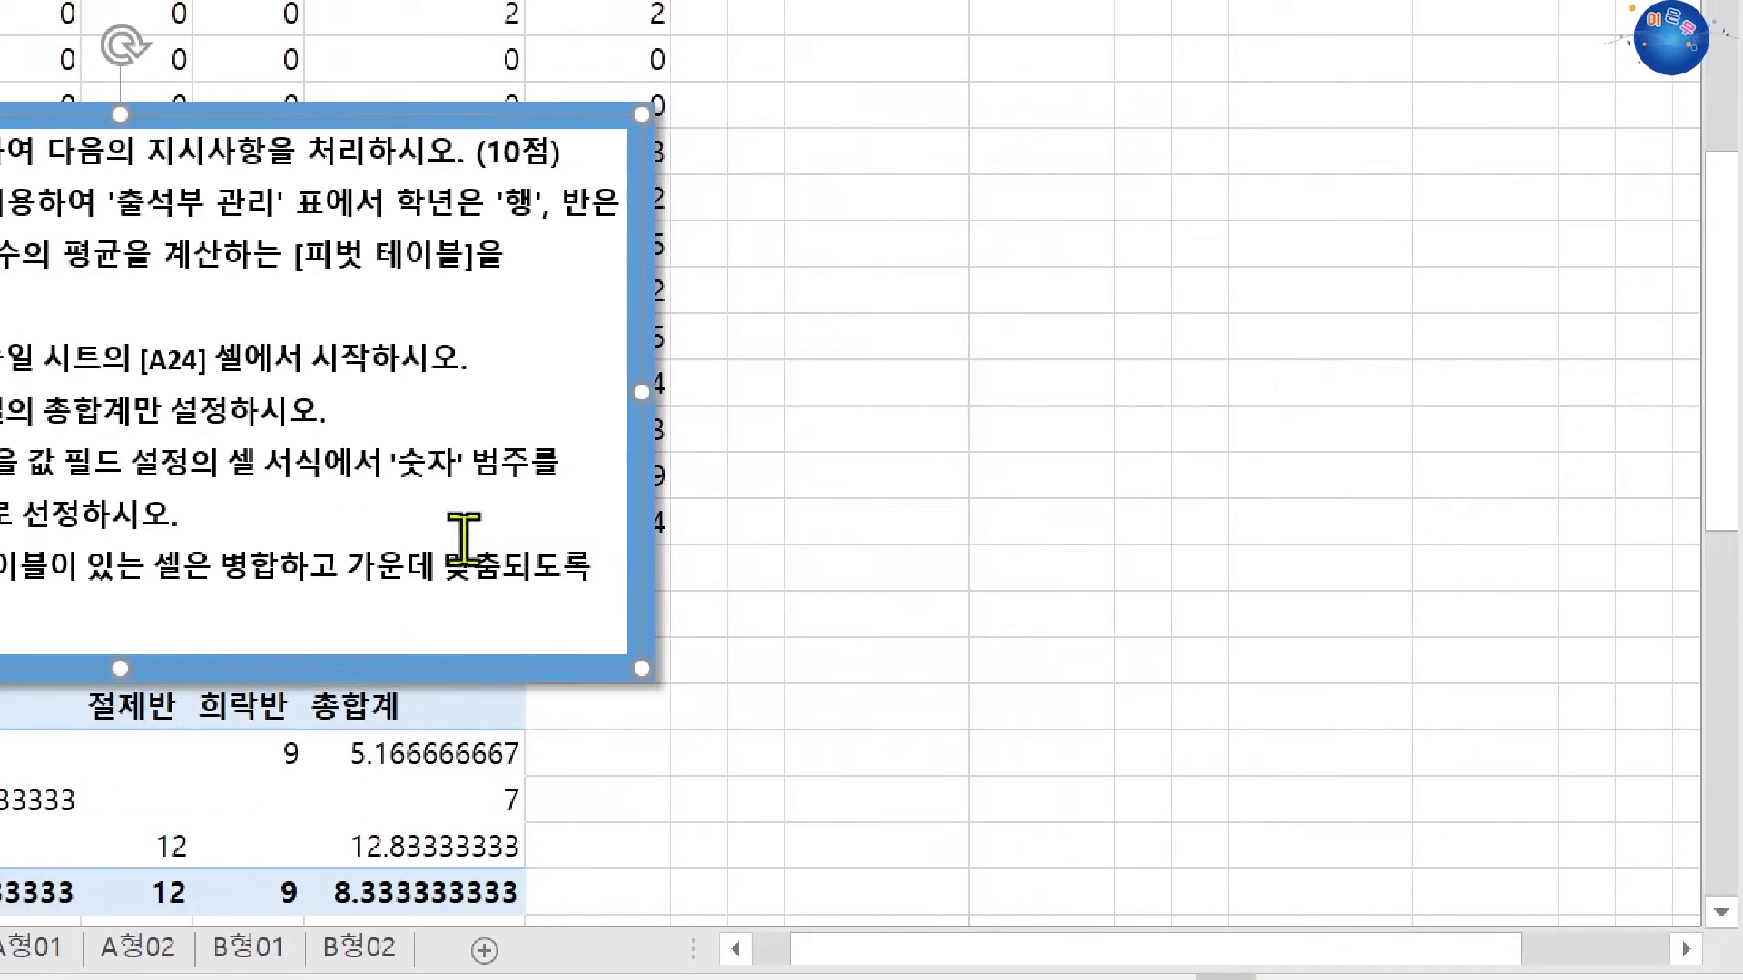
pyautogui.click(459, 704)
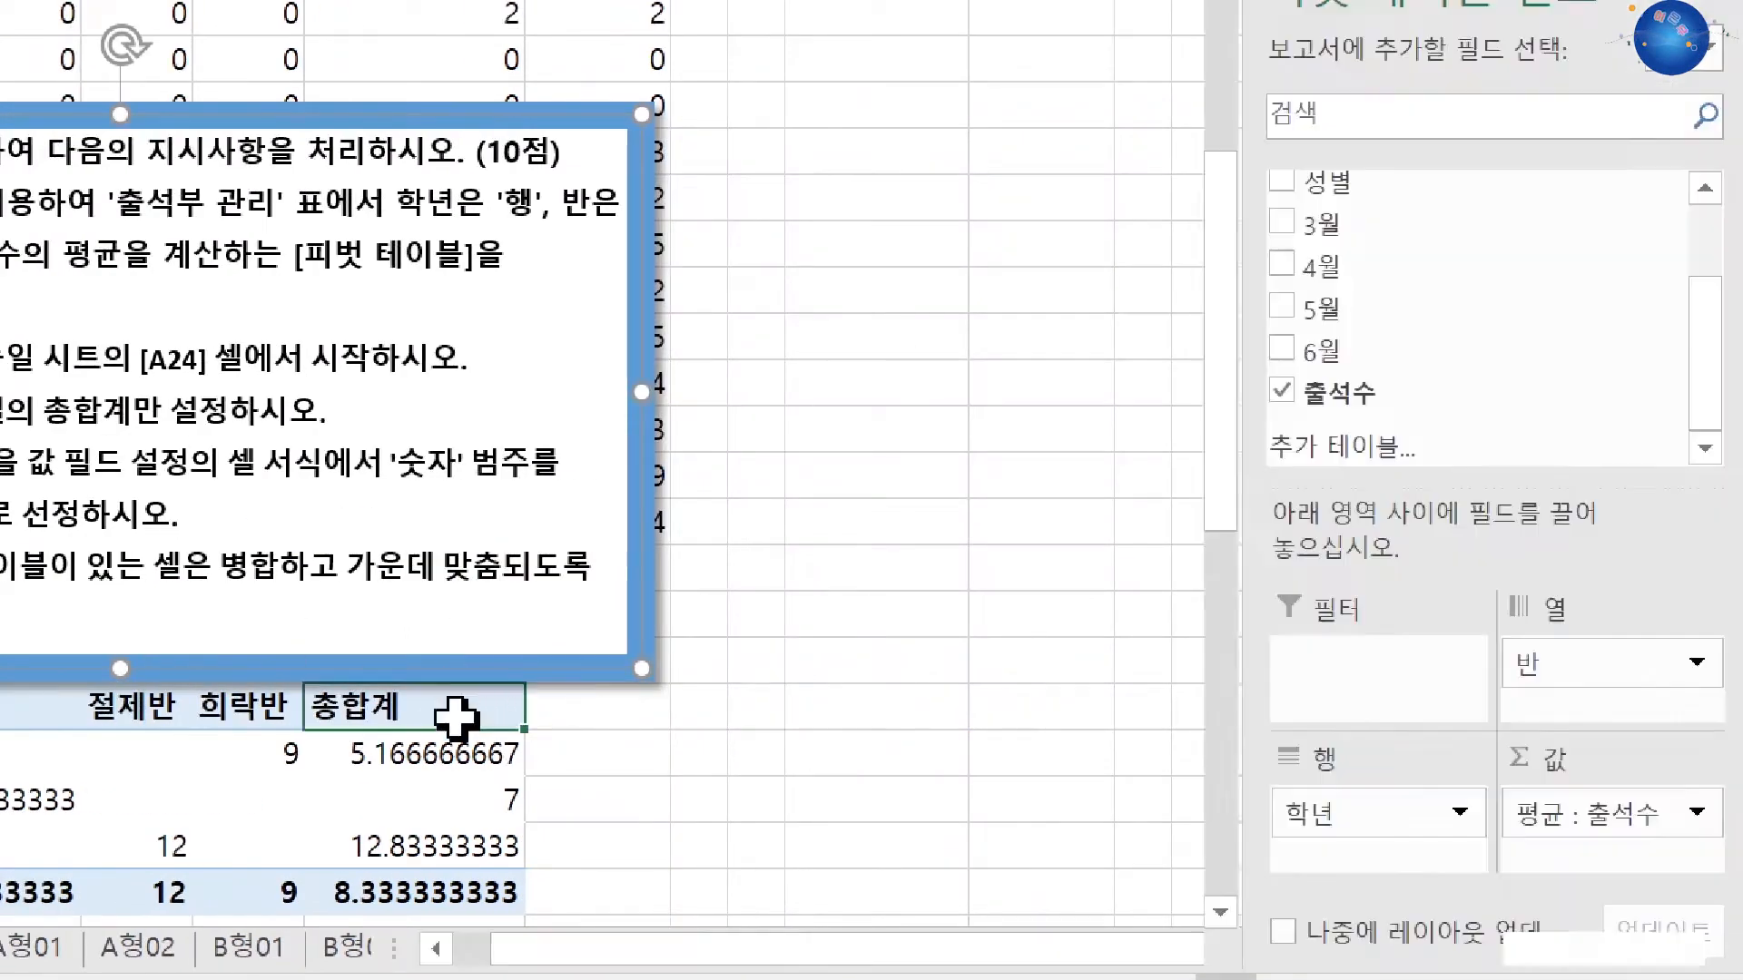
# Format the 출석수 value field with the 숫자 category and 0 decimal places through its value field settings
pyautogui.click(1584, 813)
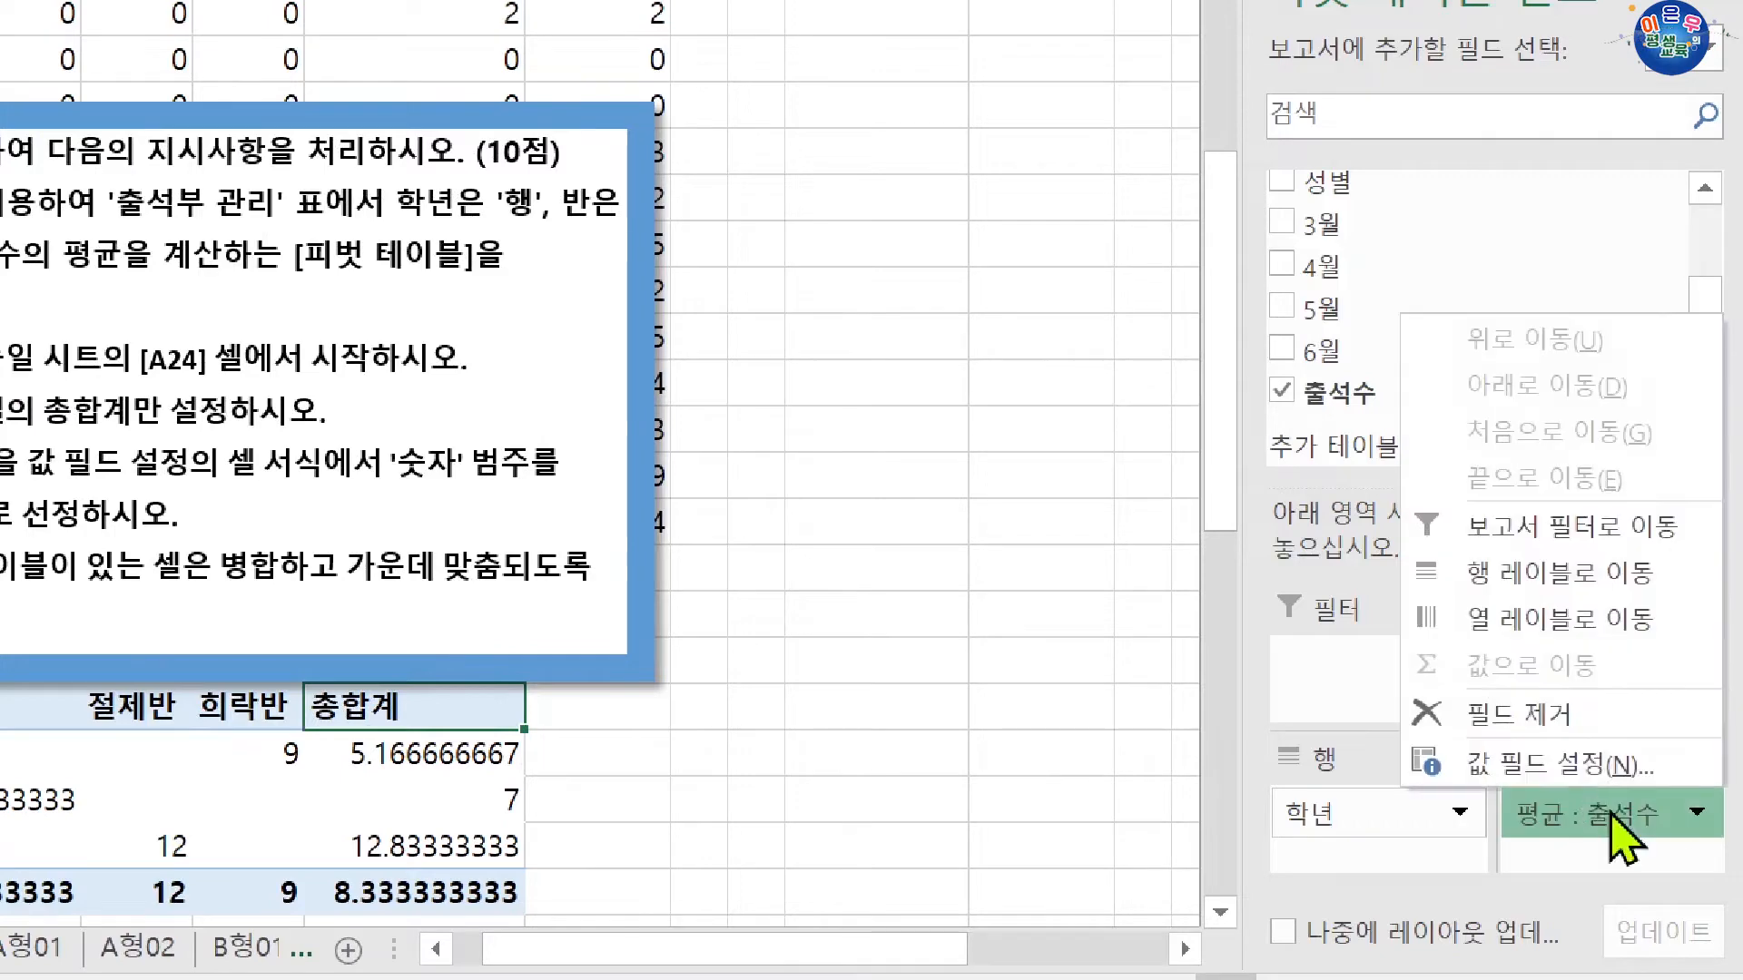
pyautogui.click(1553, 770)
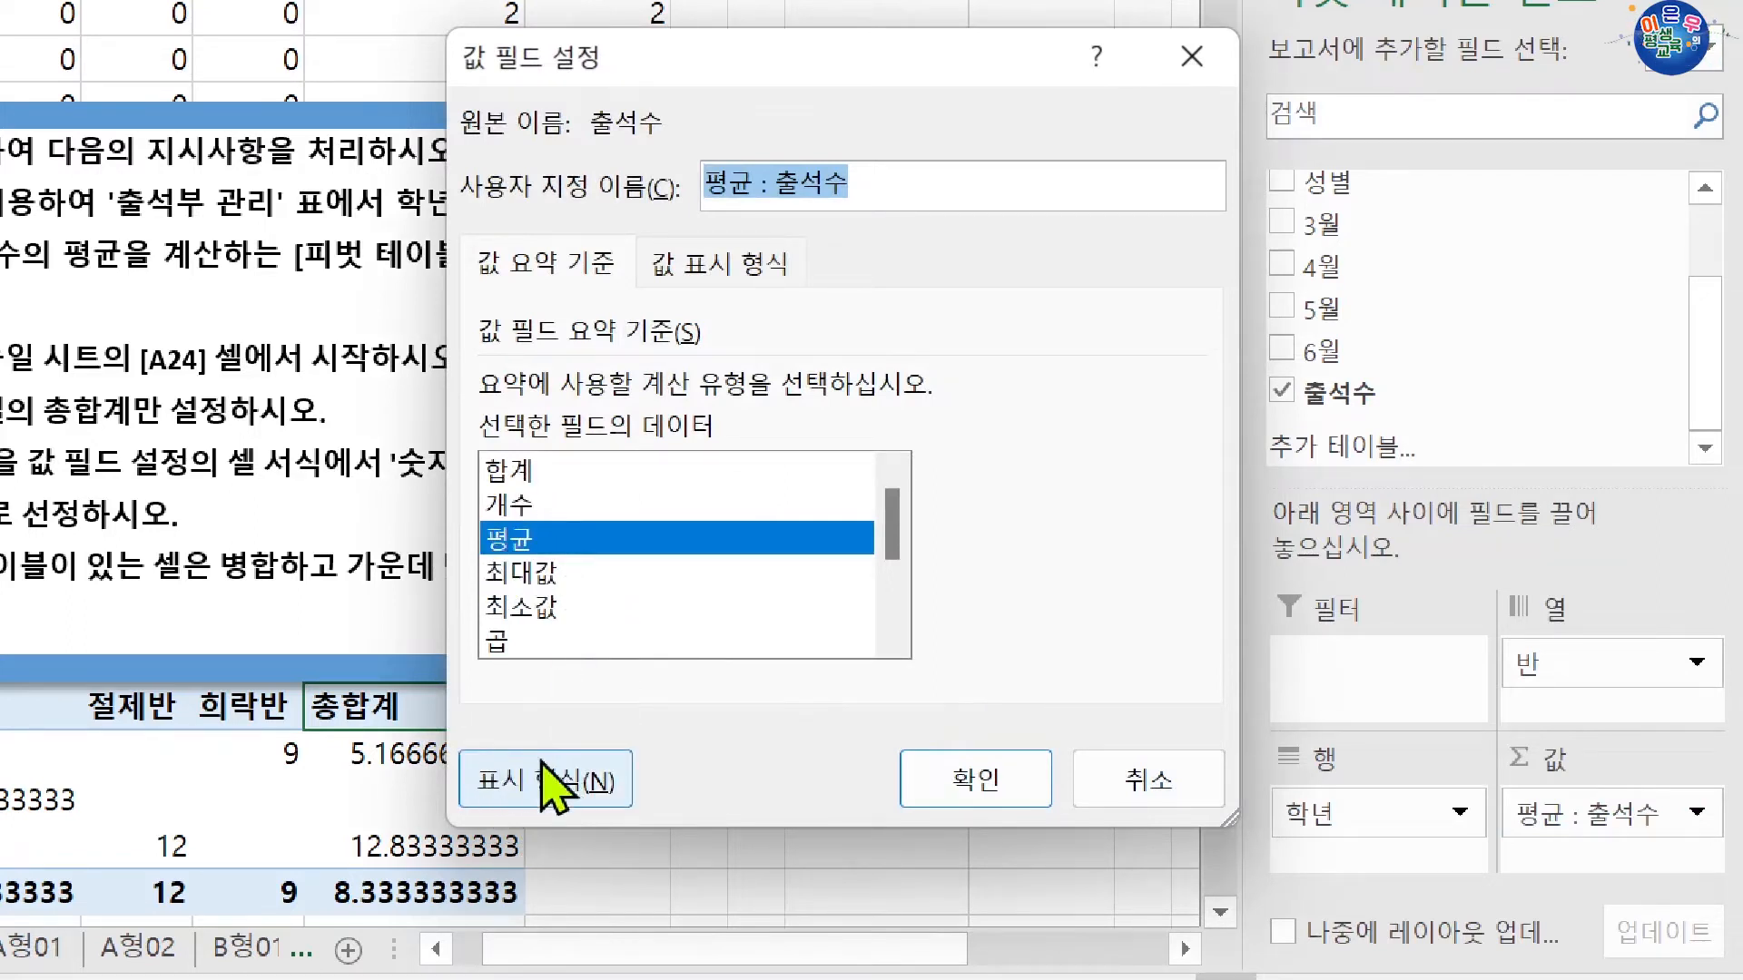
pyautogui.click(515, 803)
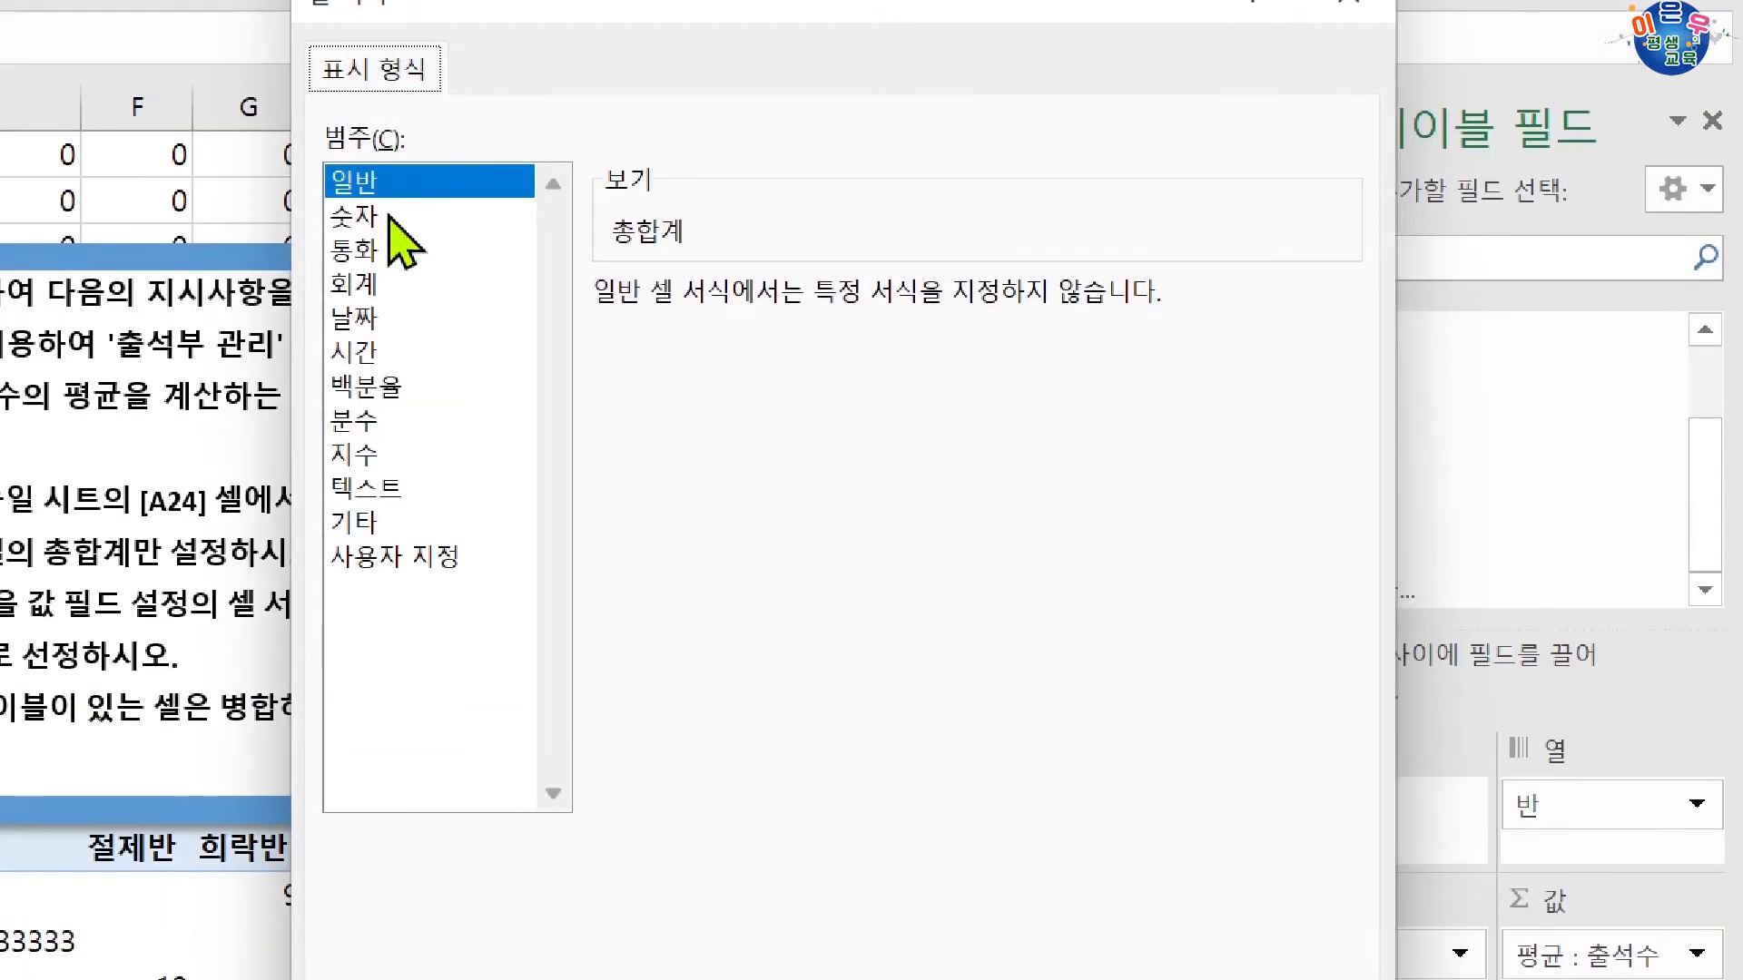
pyautogui.click(390, 218)
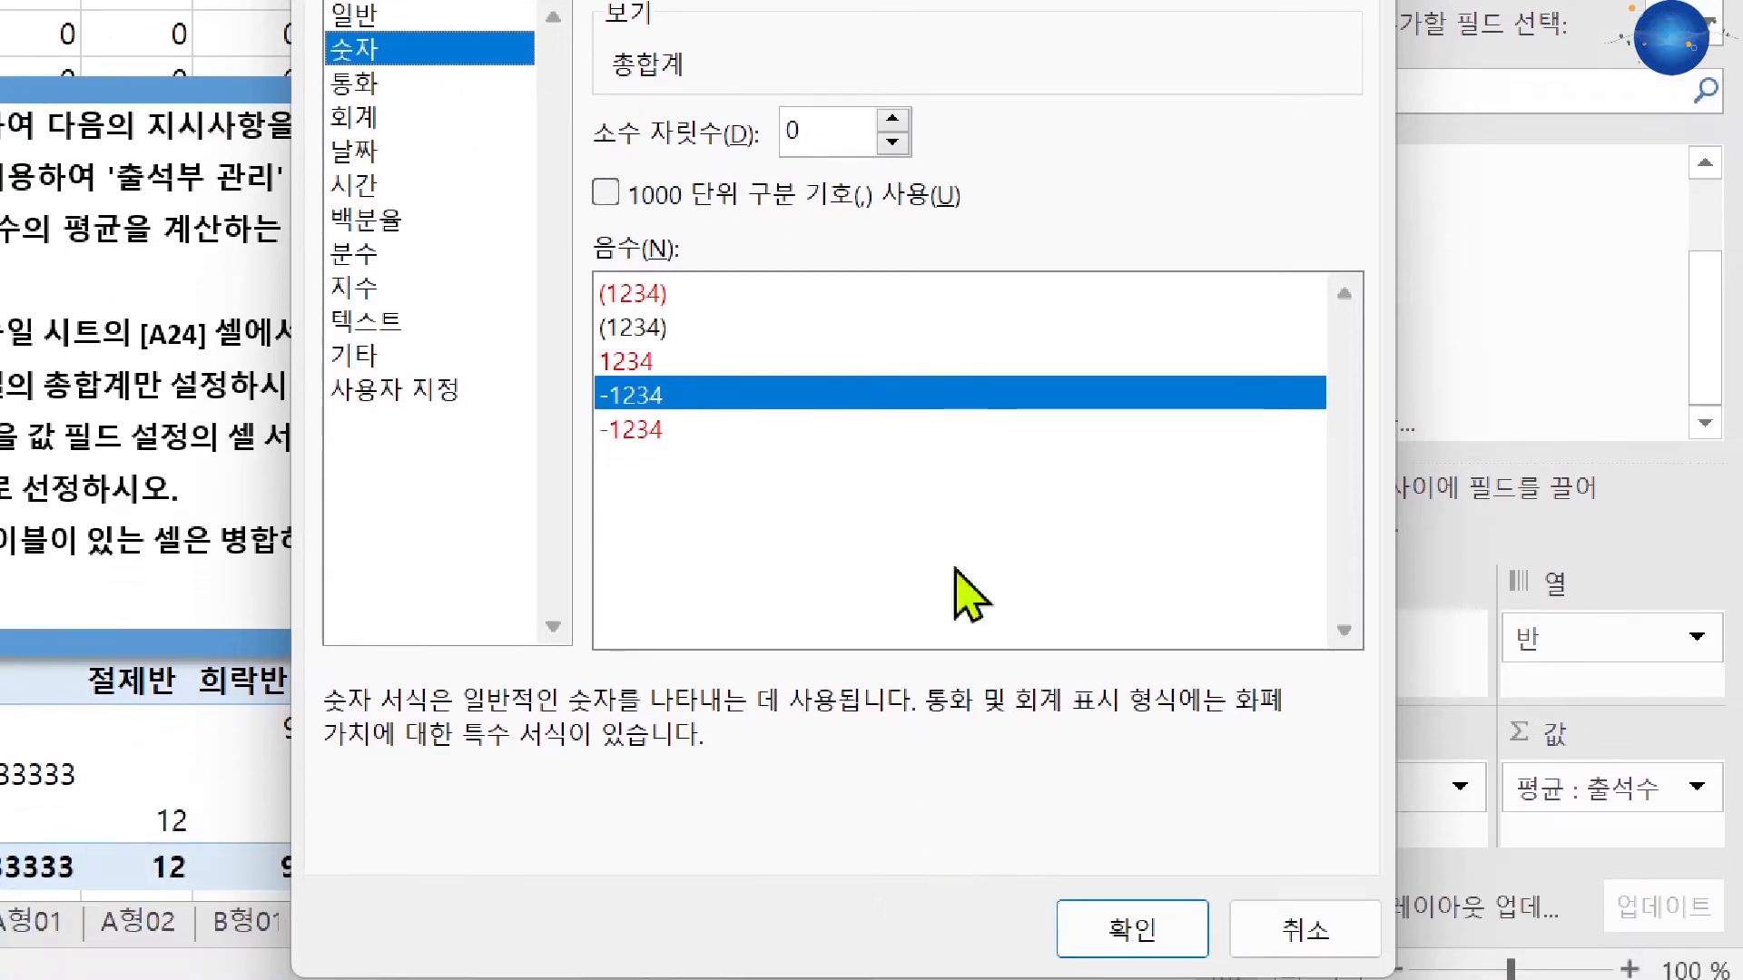
pyautogui.click(895, 152)
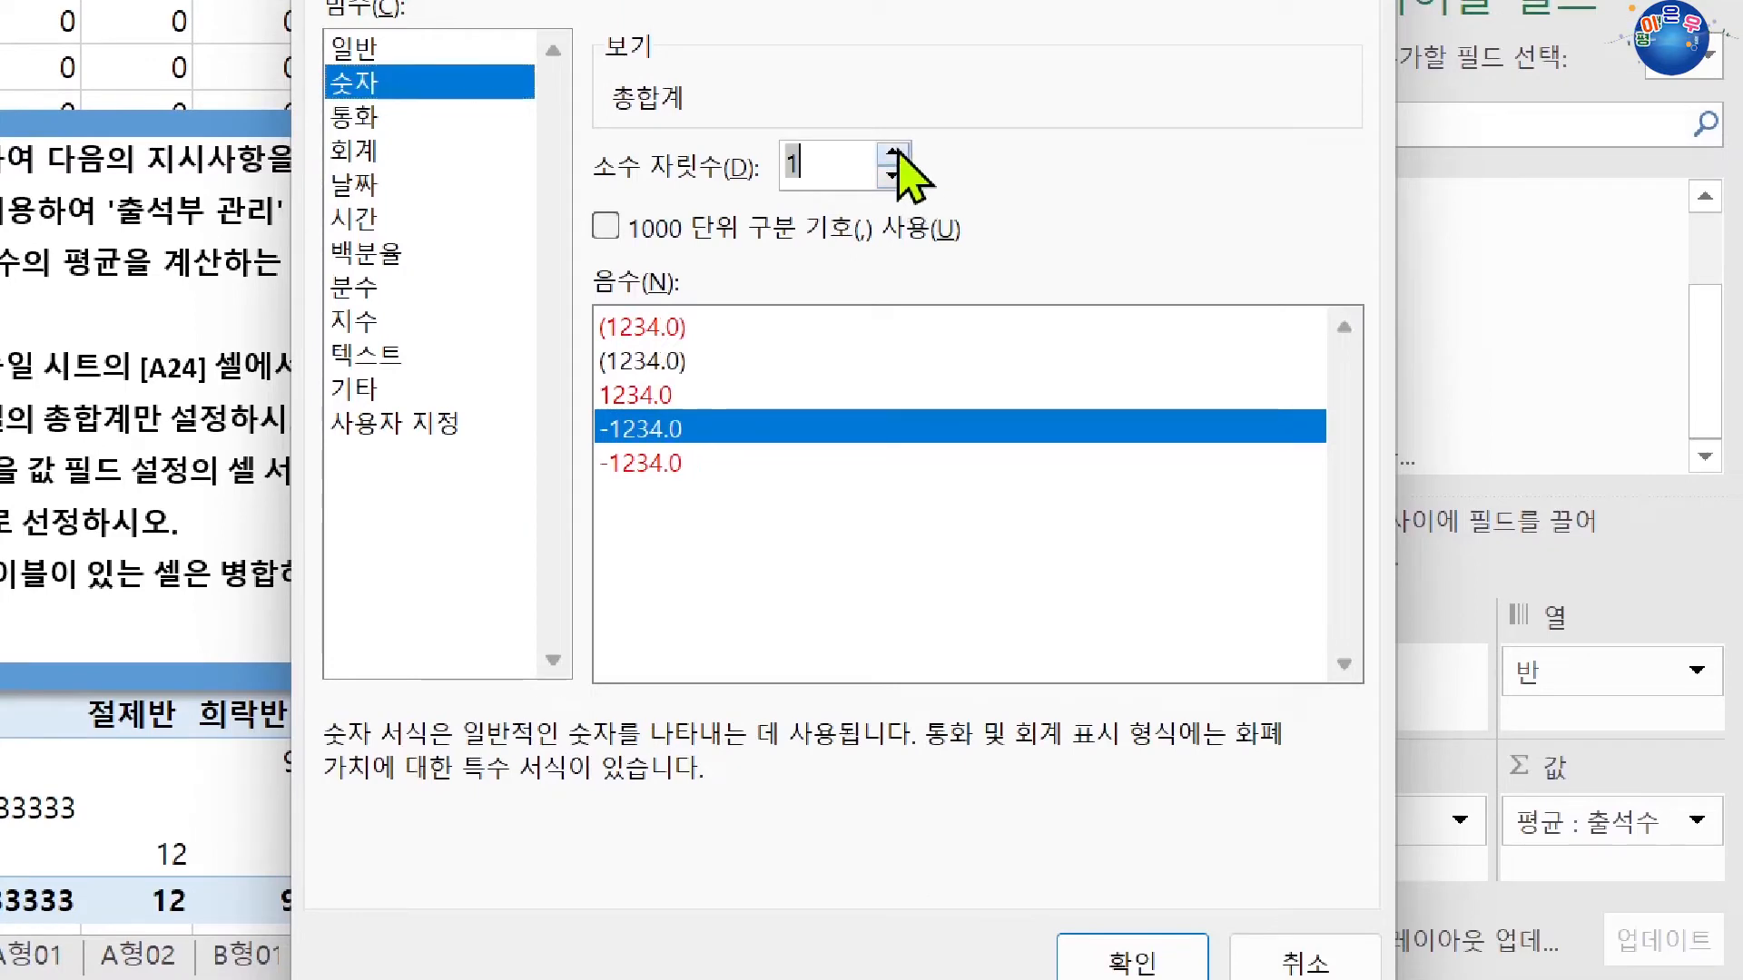
pyautogui.click(895, 152)
pyautogui.click(892, 176)
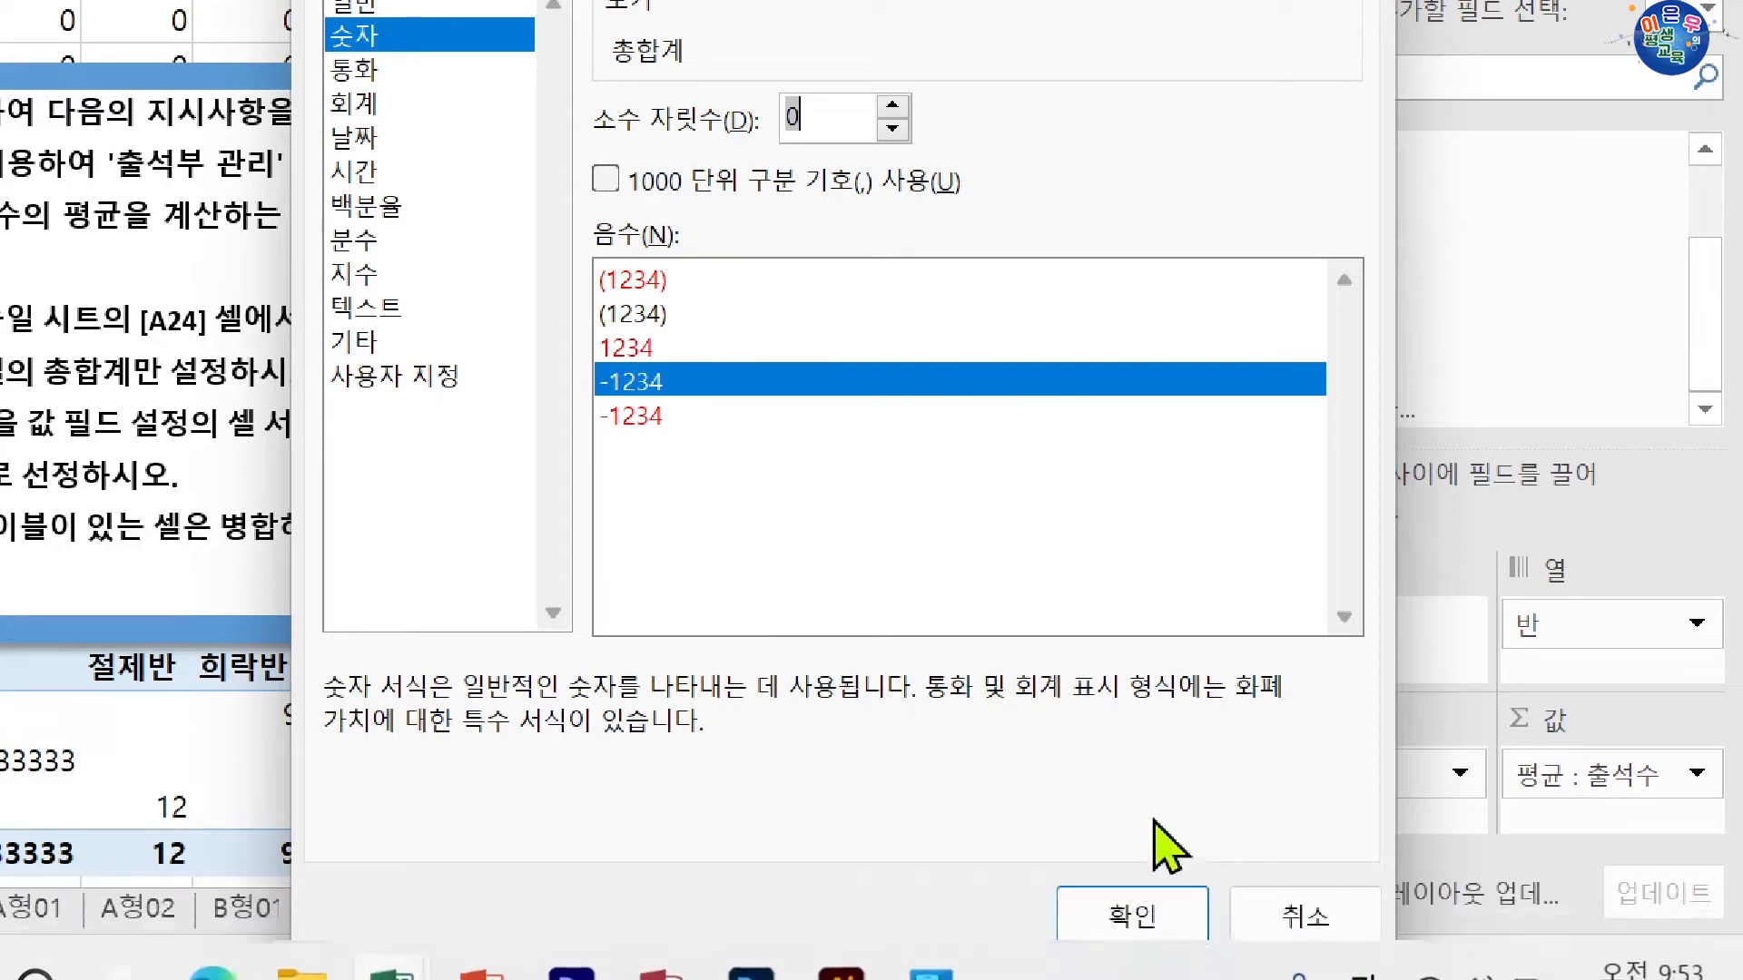
pyautogui.click(1151, 915)
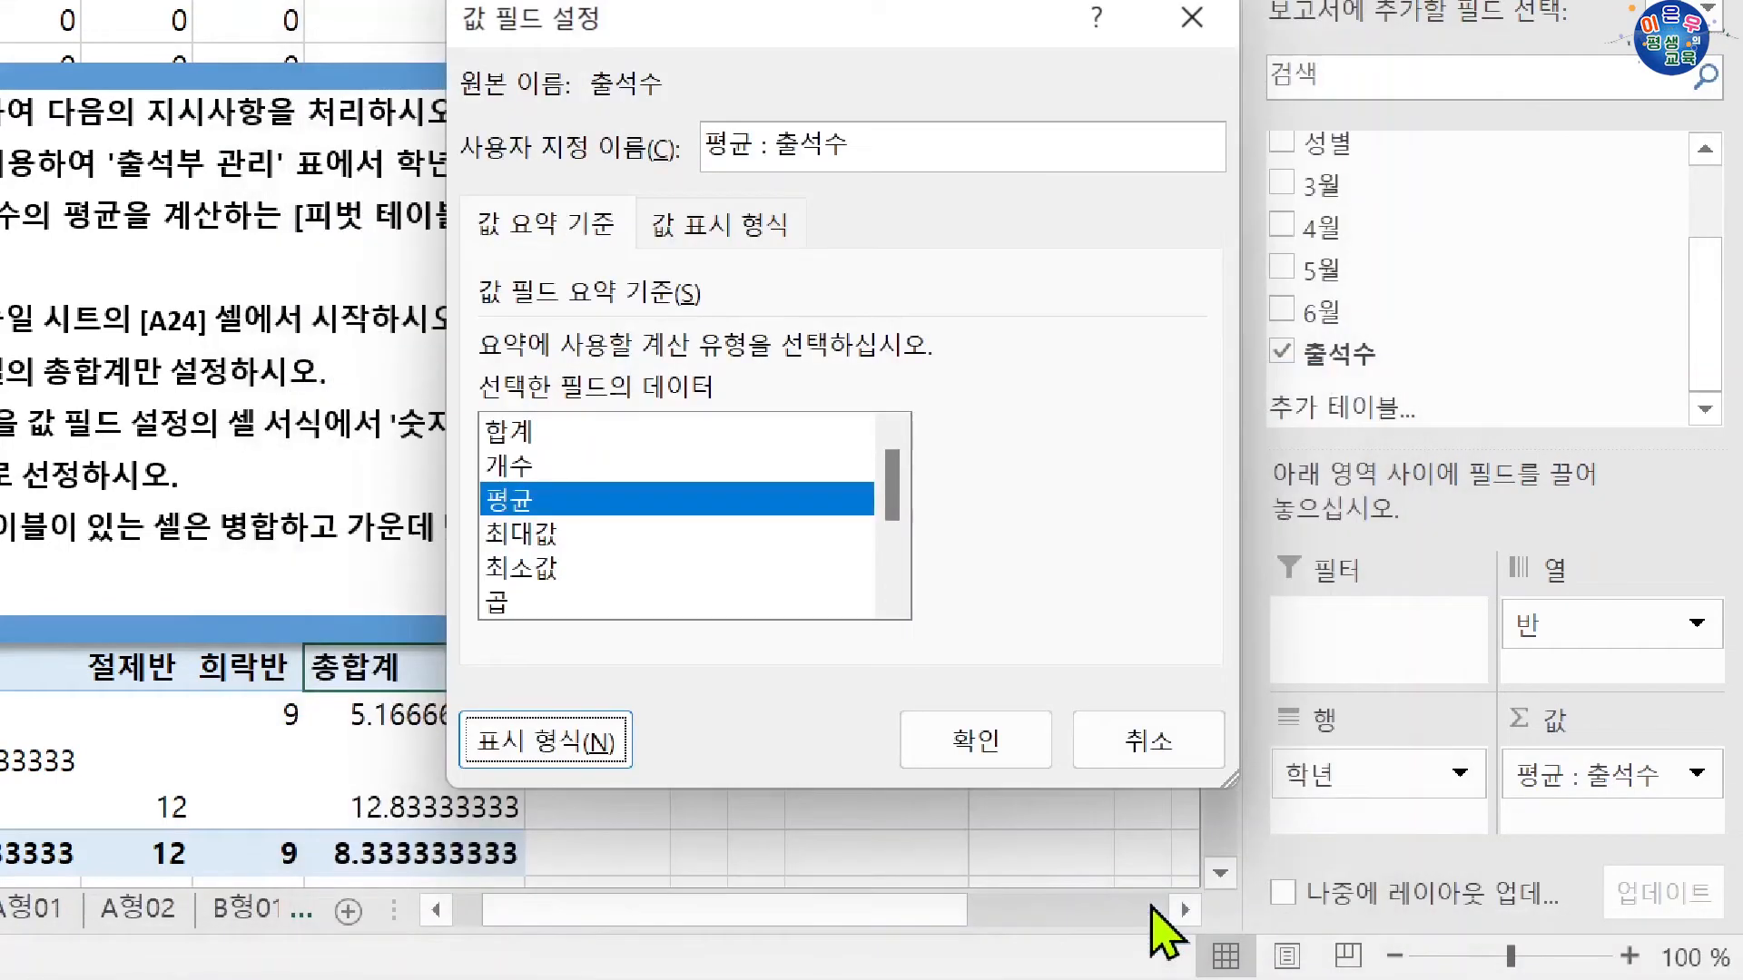
pyautogui.click(1007, 740)
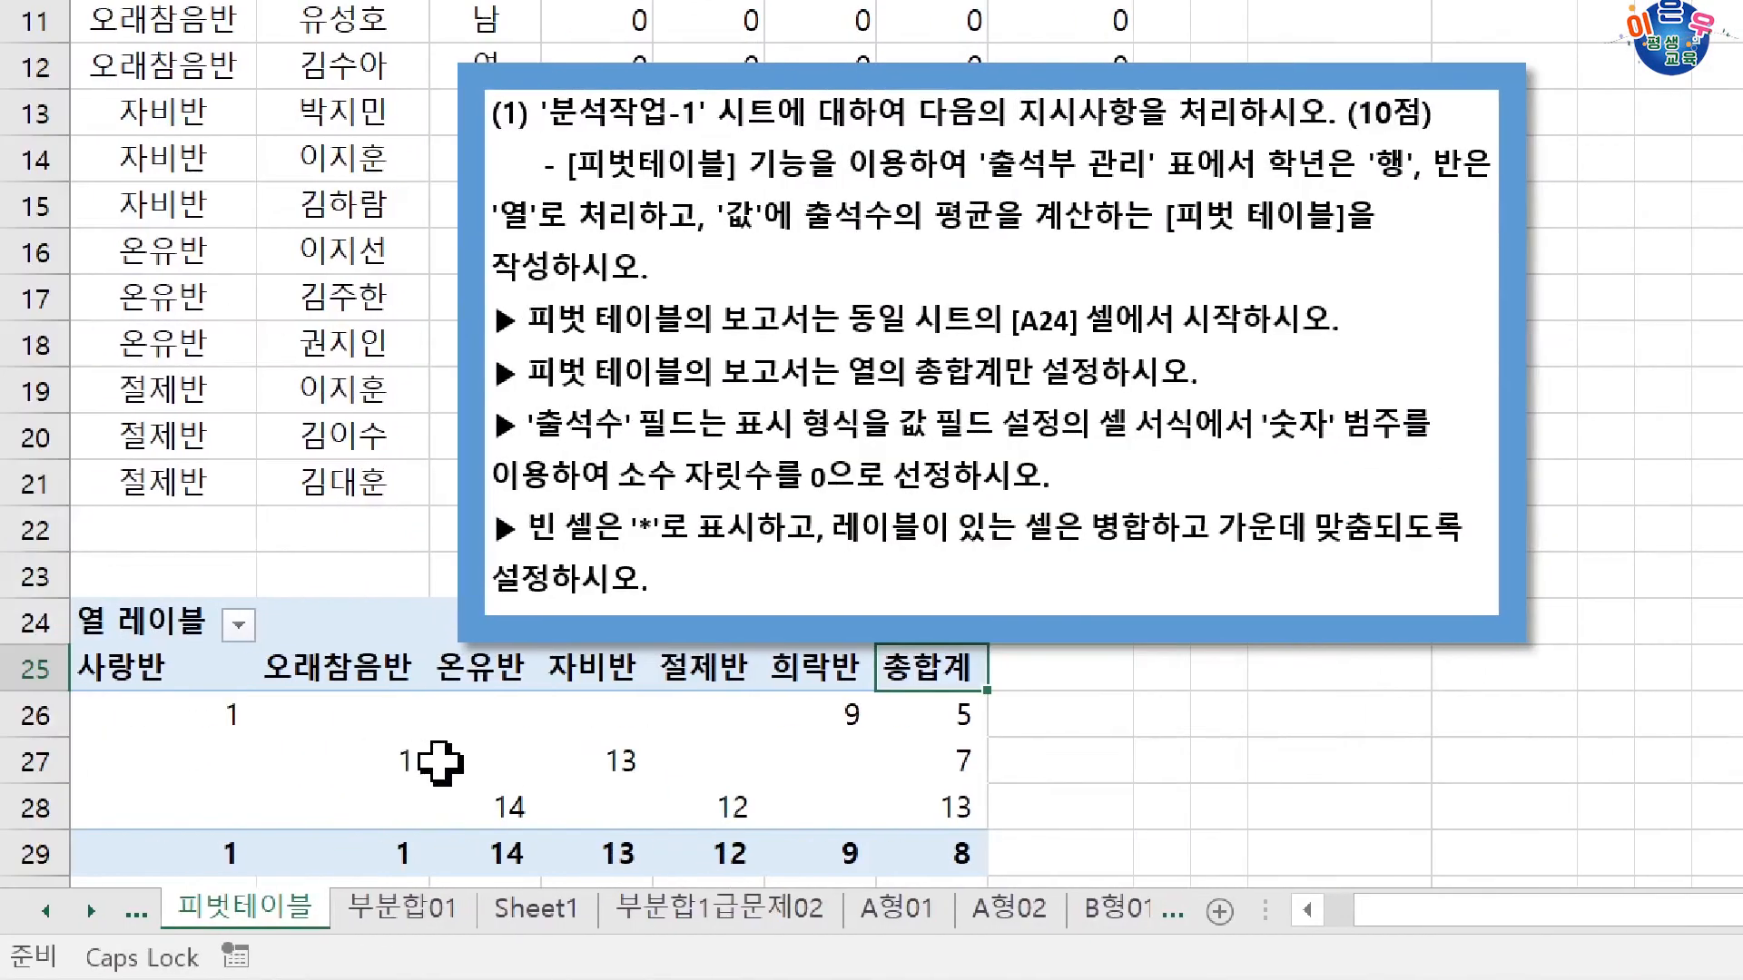
pyautogui.click(918, 726)
pyautogui.click(918, 855)
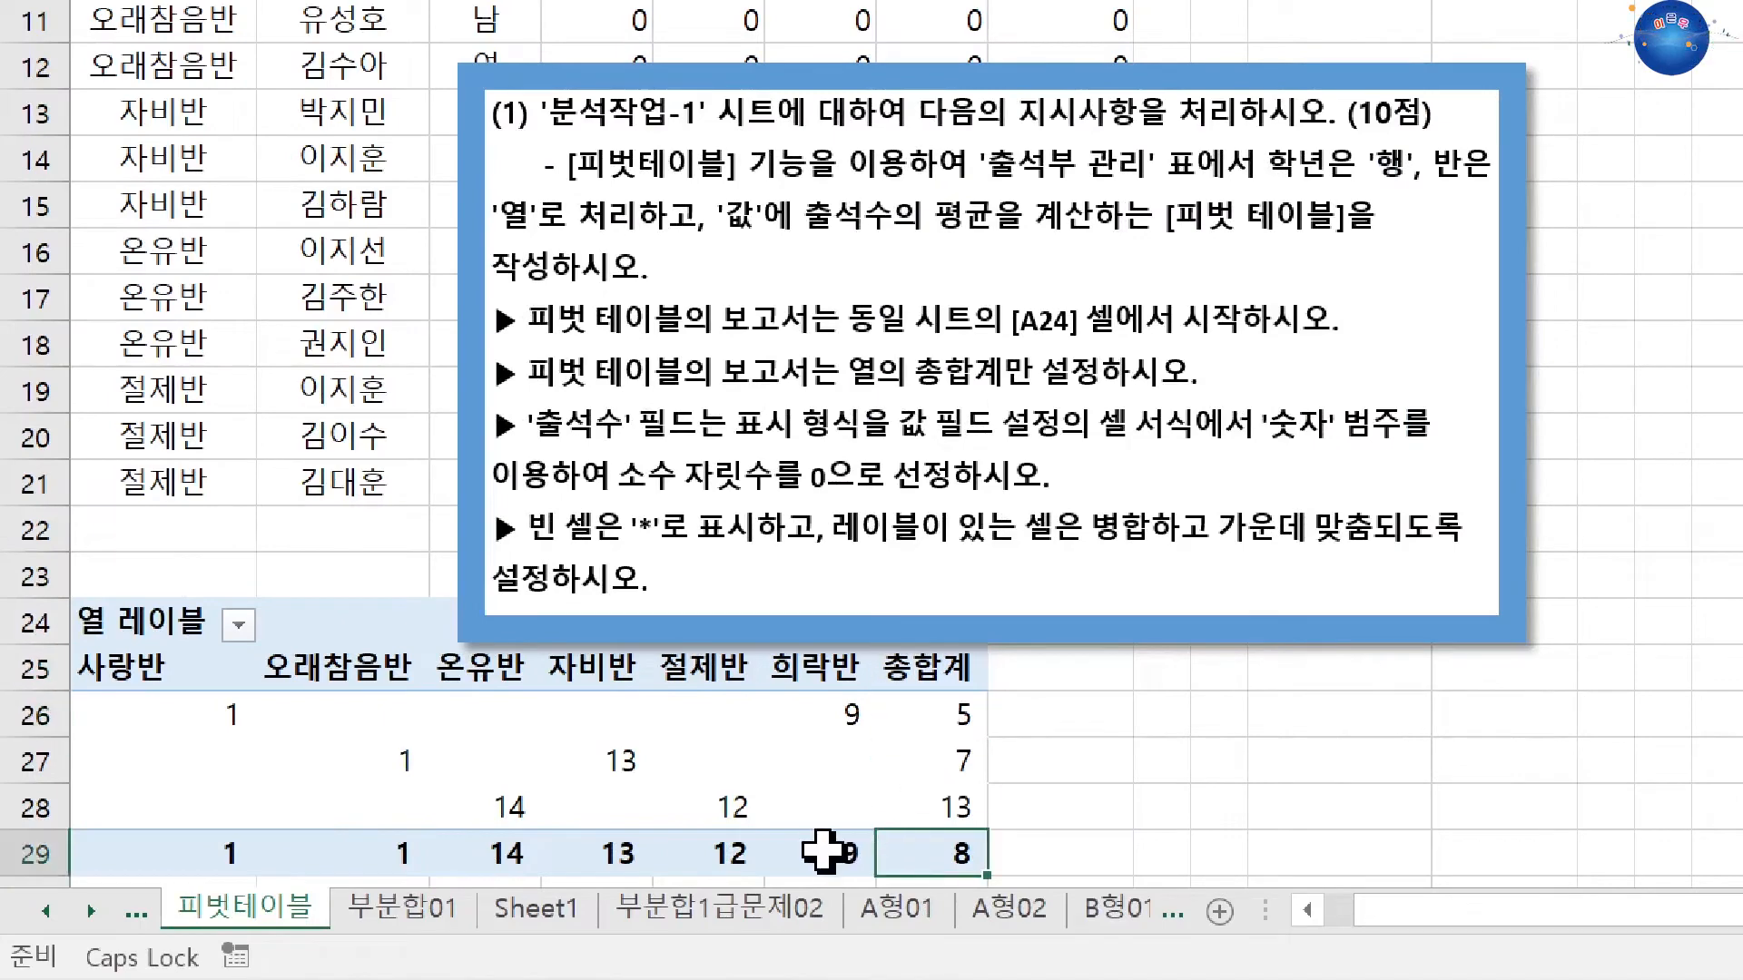
pyautogui.click(826, 853)
pyautogui.click(501, 853)
pyautogui.click(499, 753)
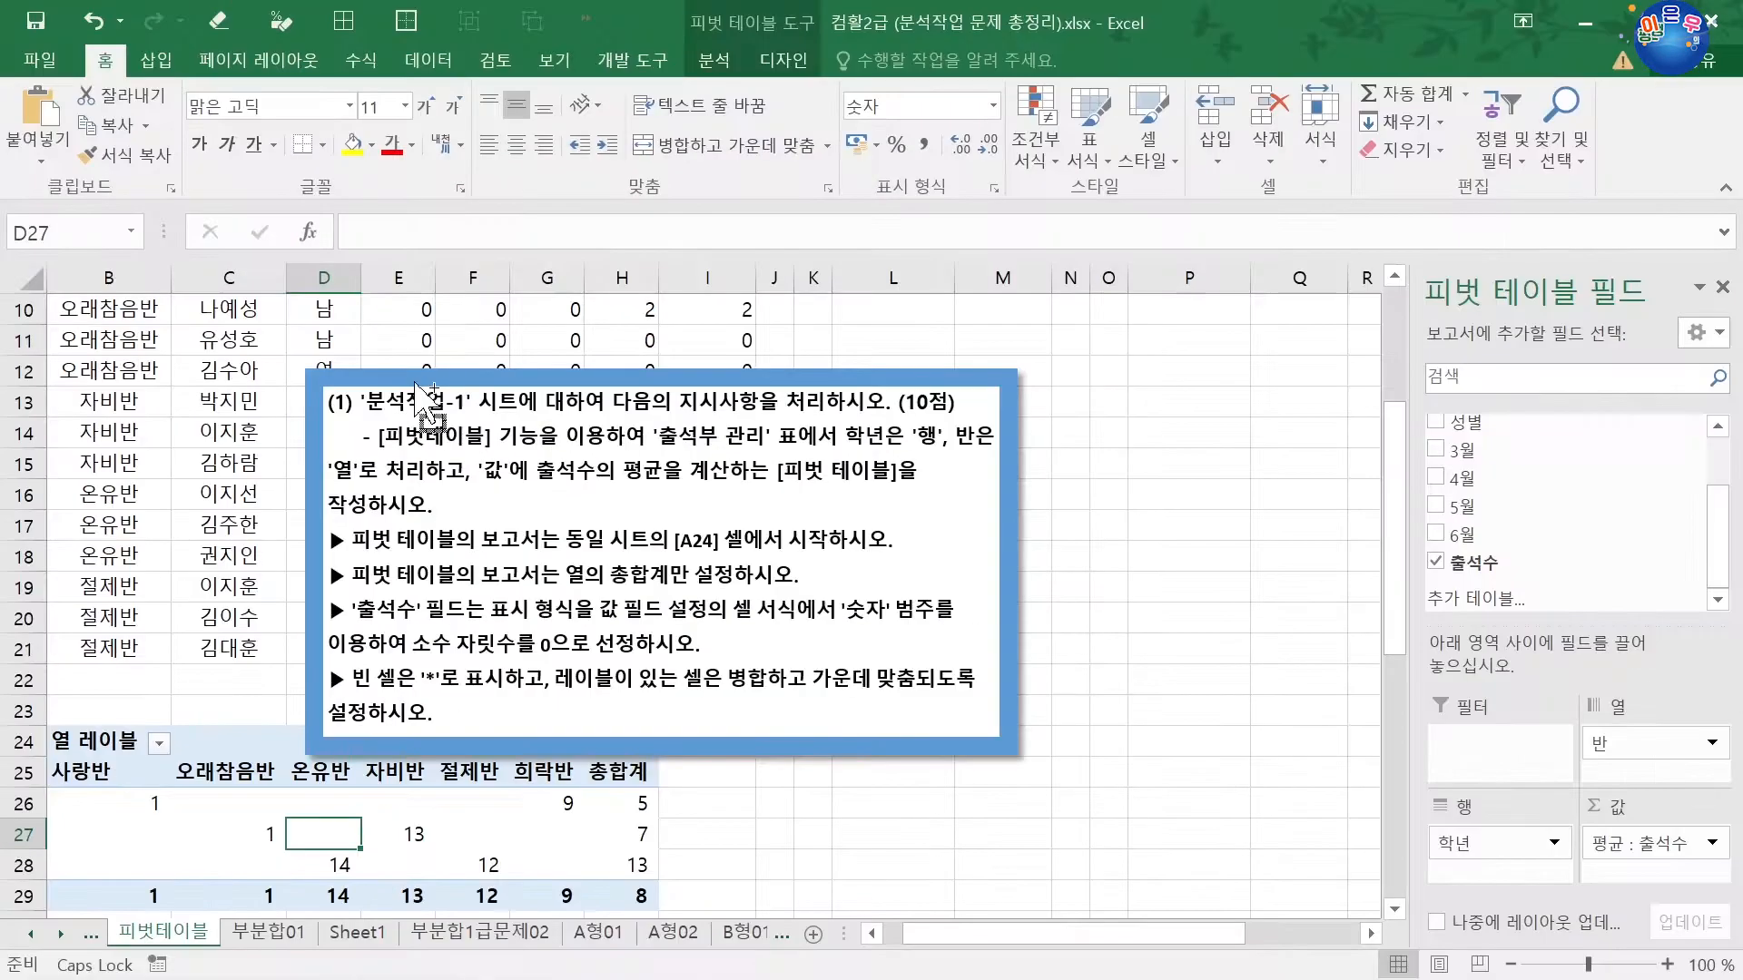
# Move the instruction text box clear of the pivot table and set the pivot table to show grand totals for columns only
pyautogui.moveTo(396, 376); pyautogui.dragTo(893, 431)
pyautogui.click(282, 742)
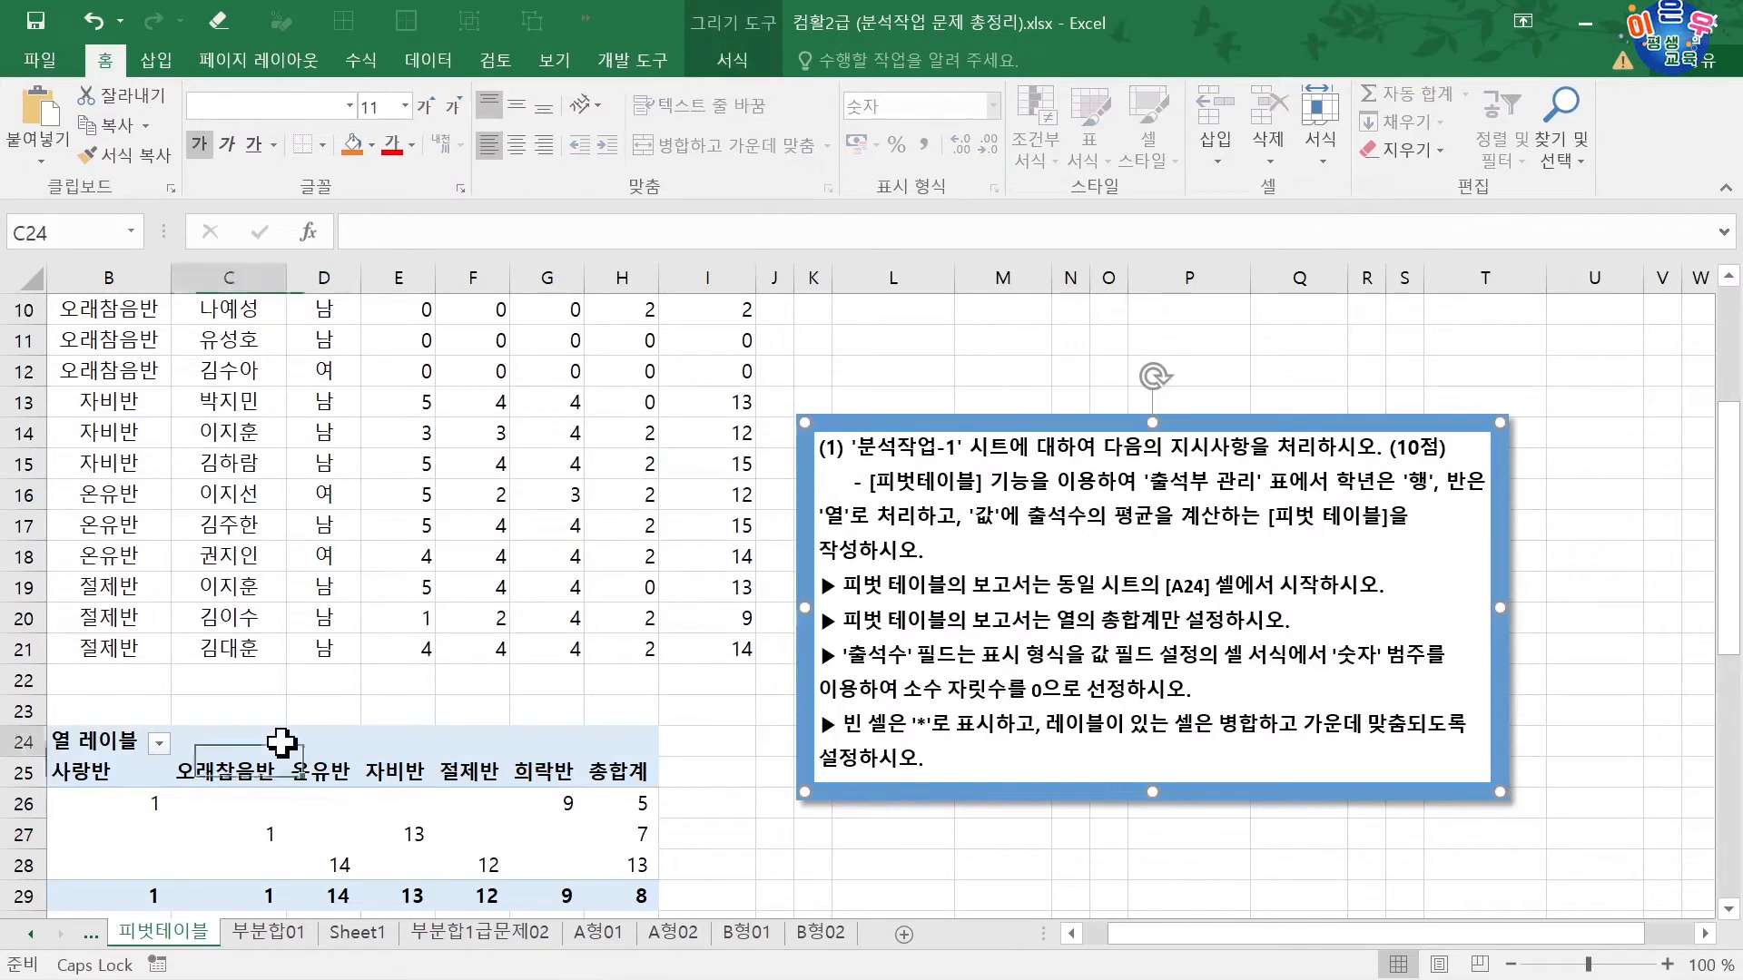
pyautogui.click(786, 64)
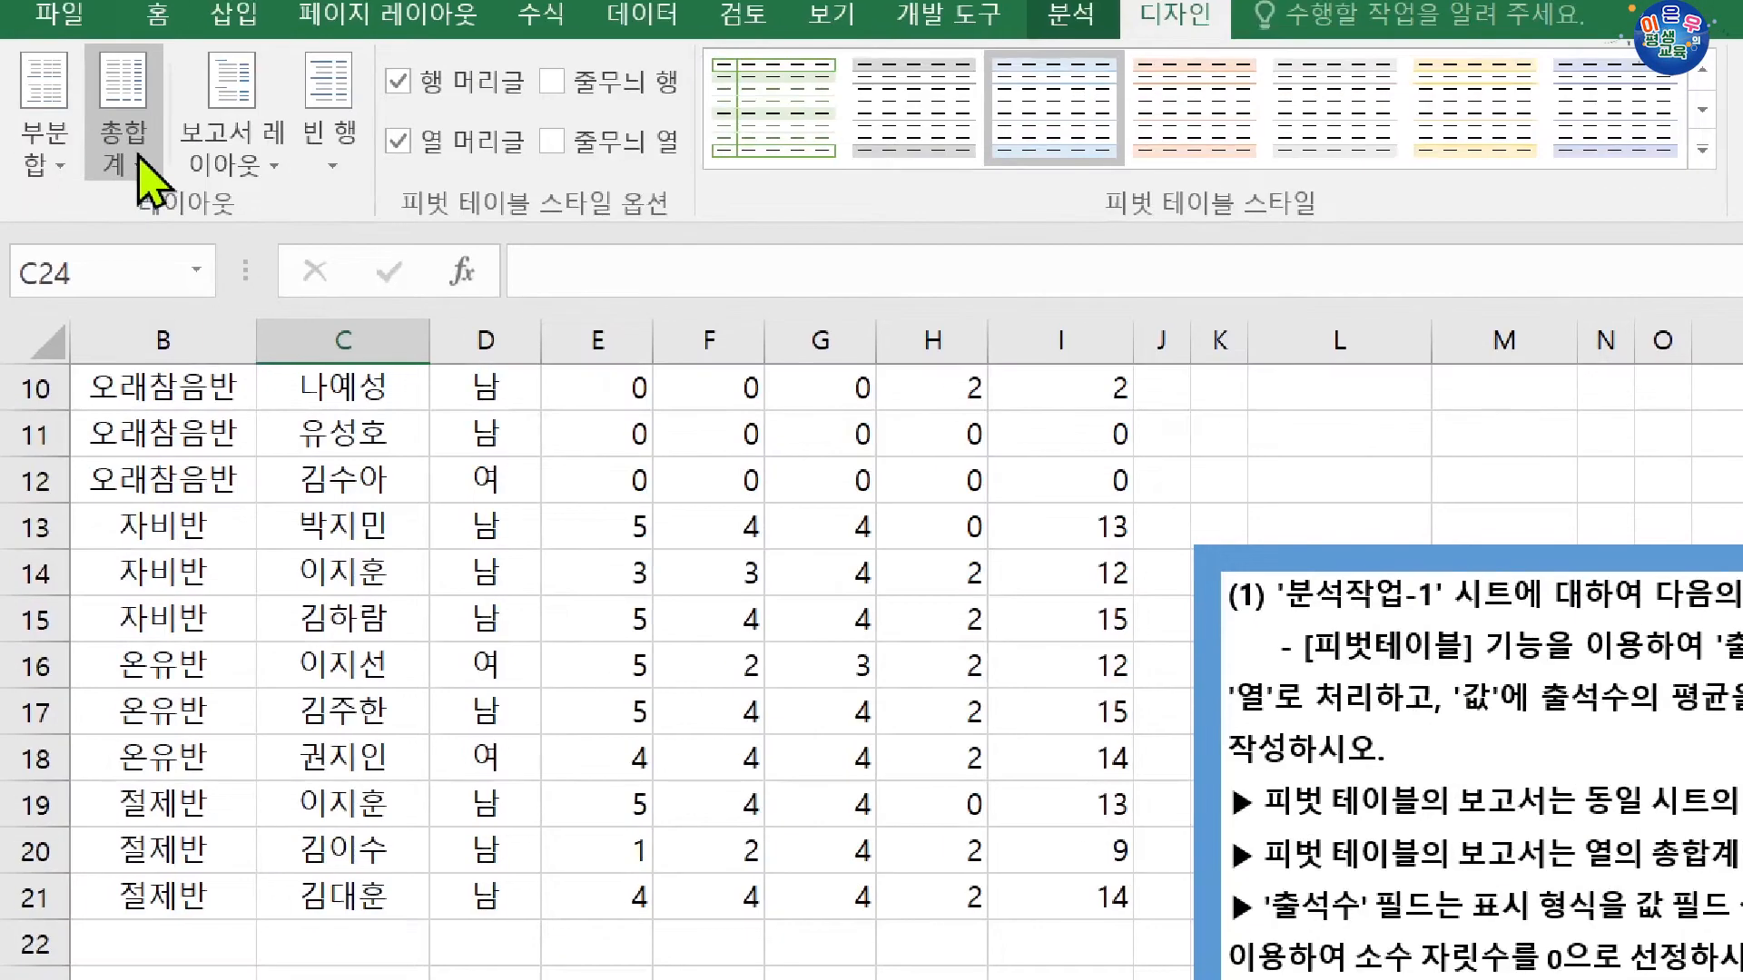
pyautogui.click(139, 156)
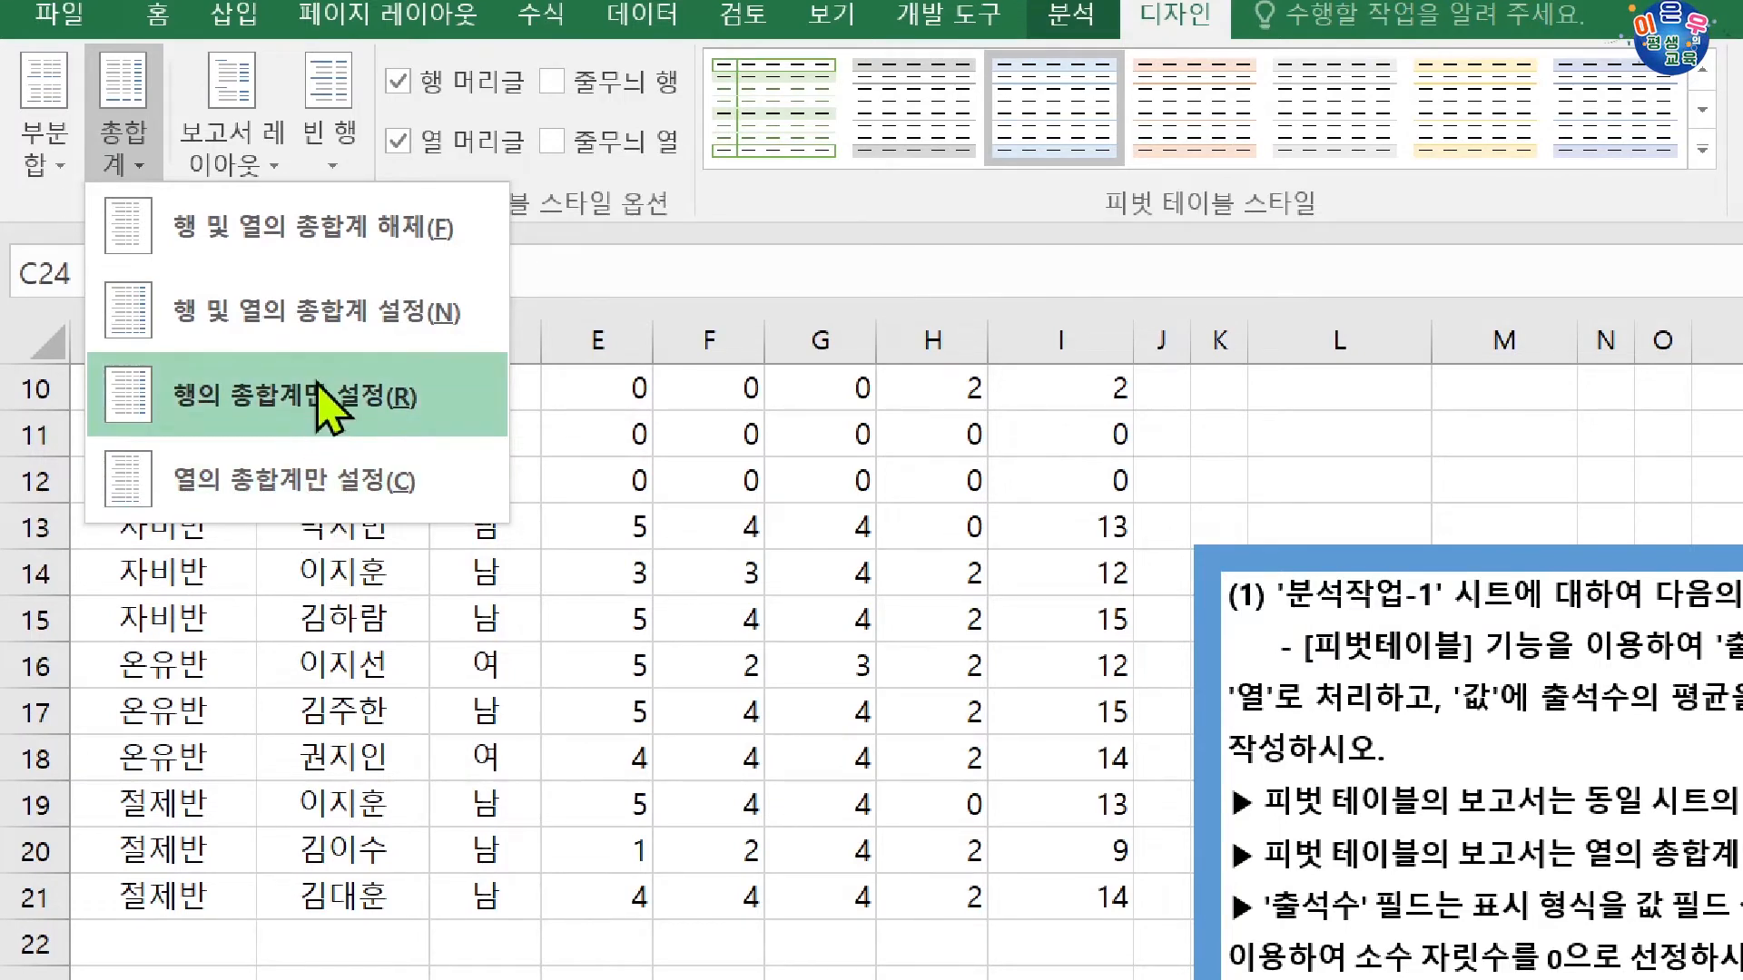
pyautogui.click(319, 490)
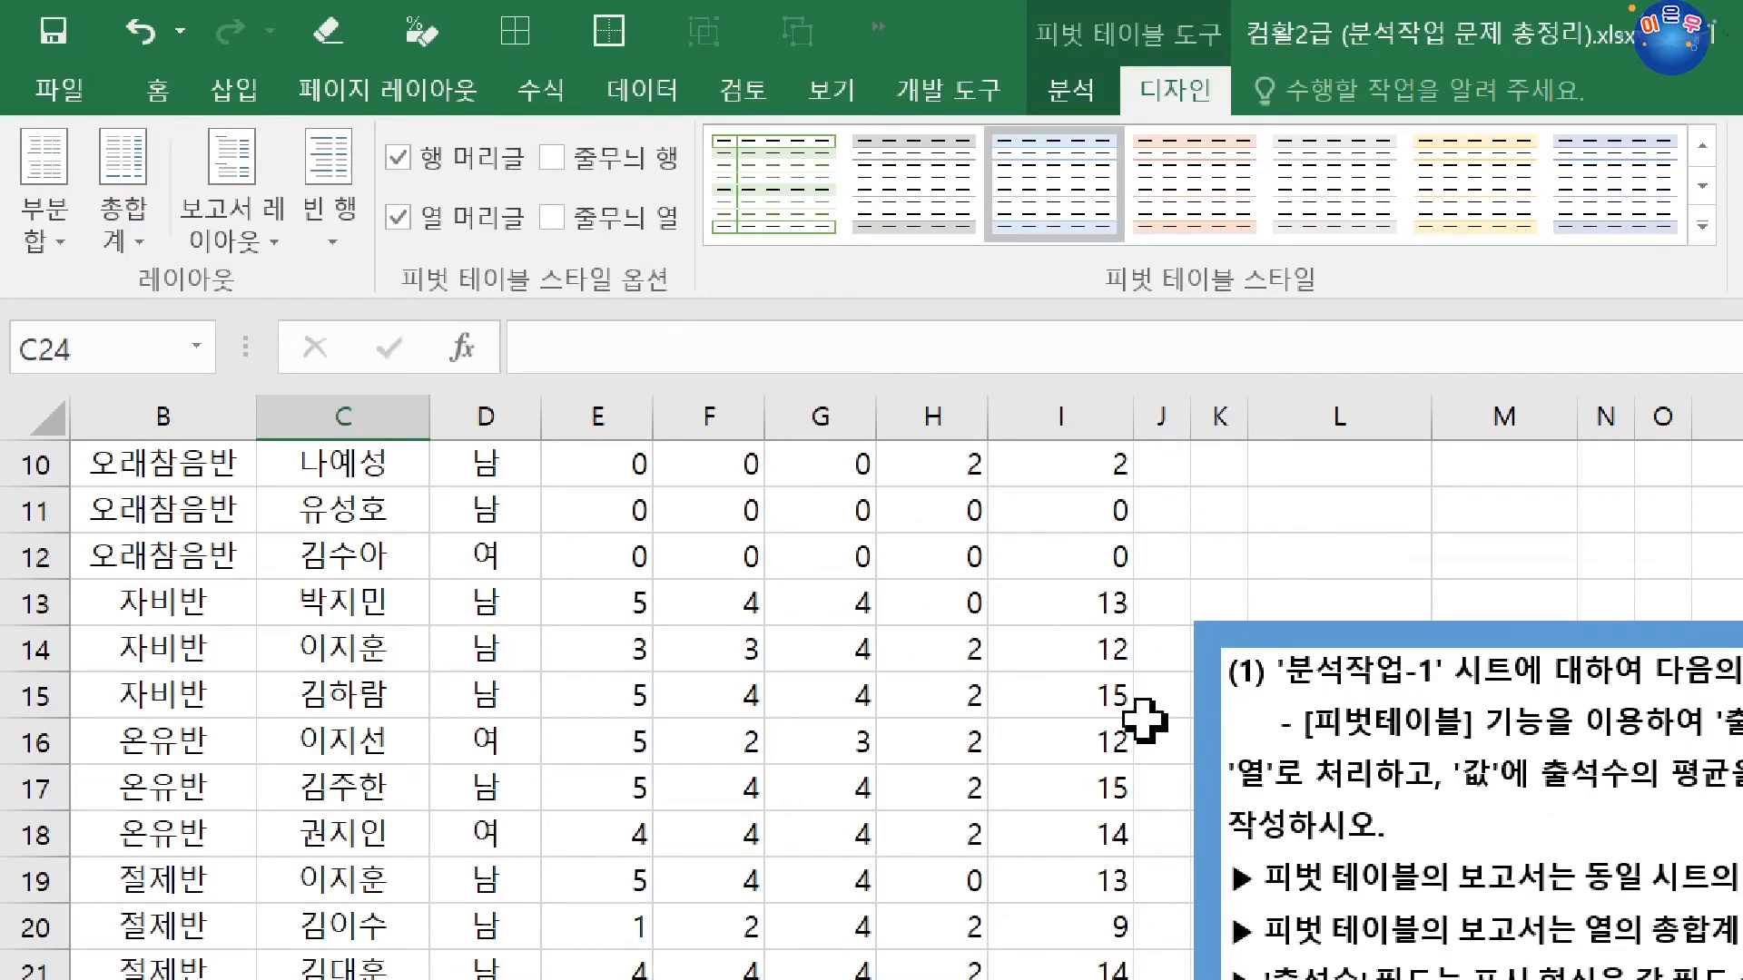
# Move the instruction text box back above the pivot table so both can be read together
pyautogui.moveTo(1329, 641); pyautogui.dragTo(290, 266)
pyautogui.hotkey('ctrl', 'z')
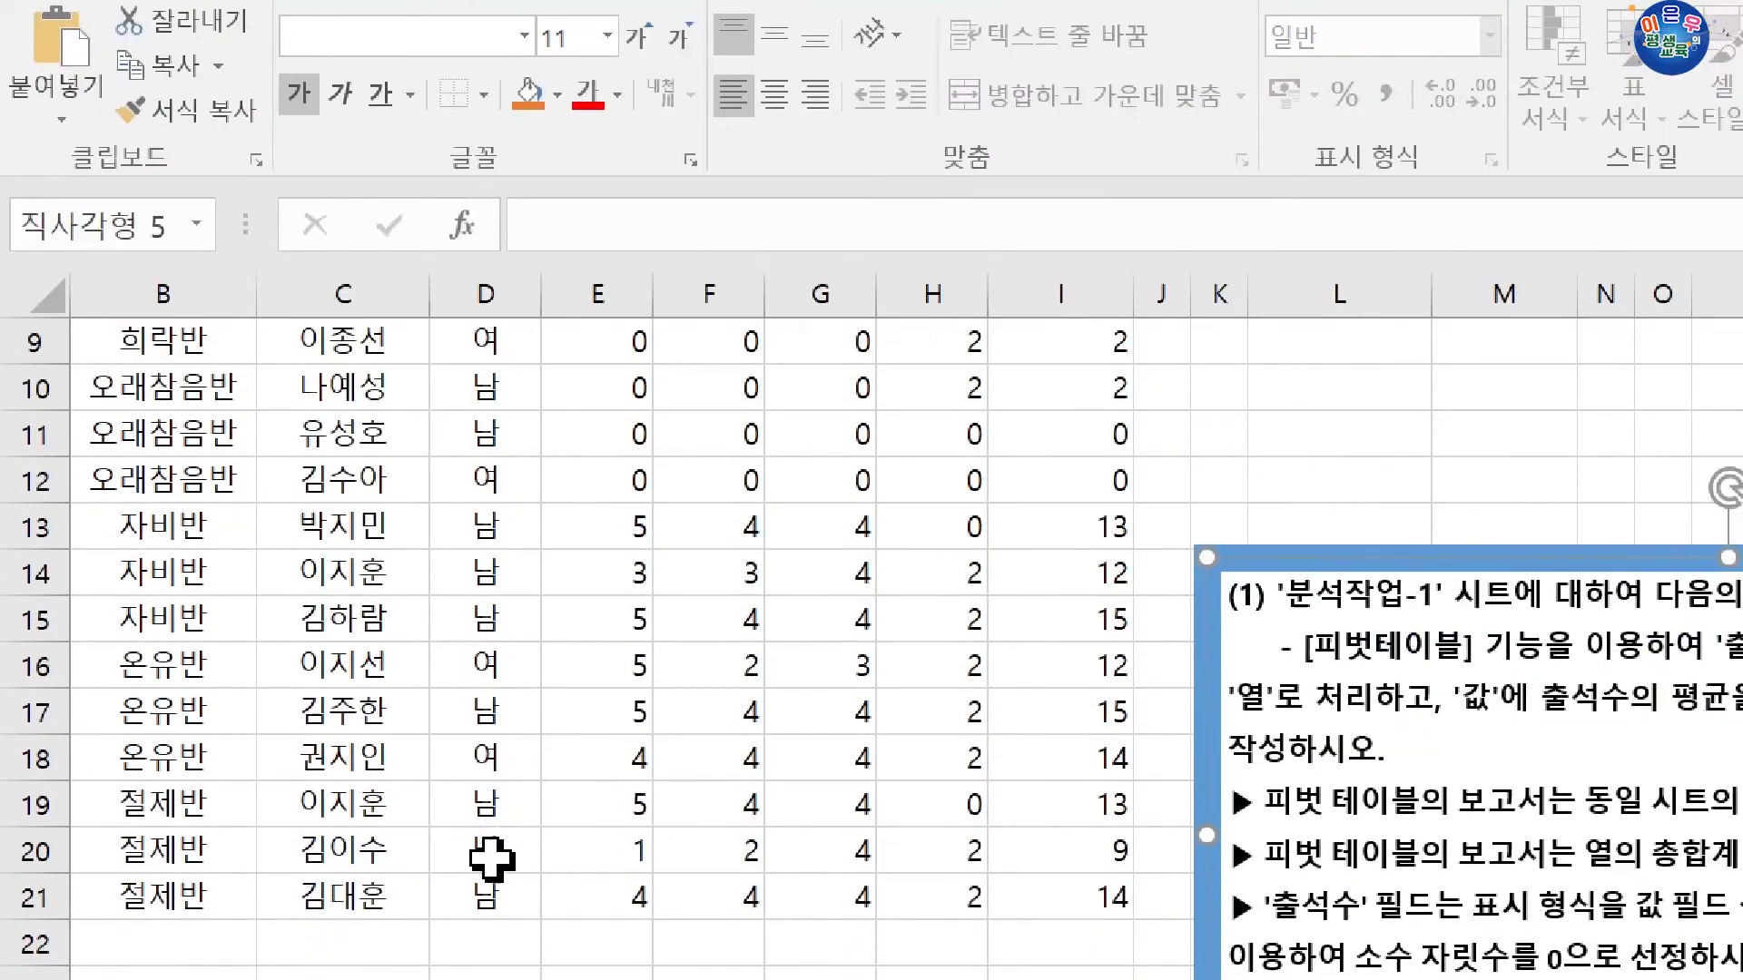
pyautogui.moveTo(1427, 561); pyautogui.dragTo(617, 363)
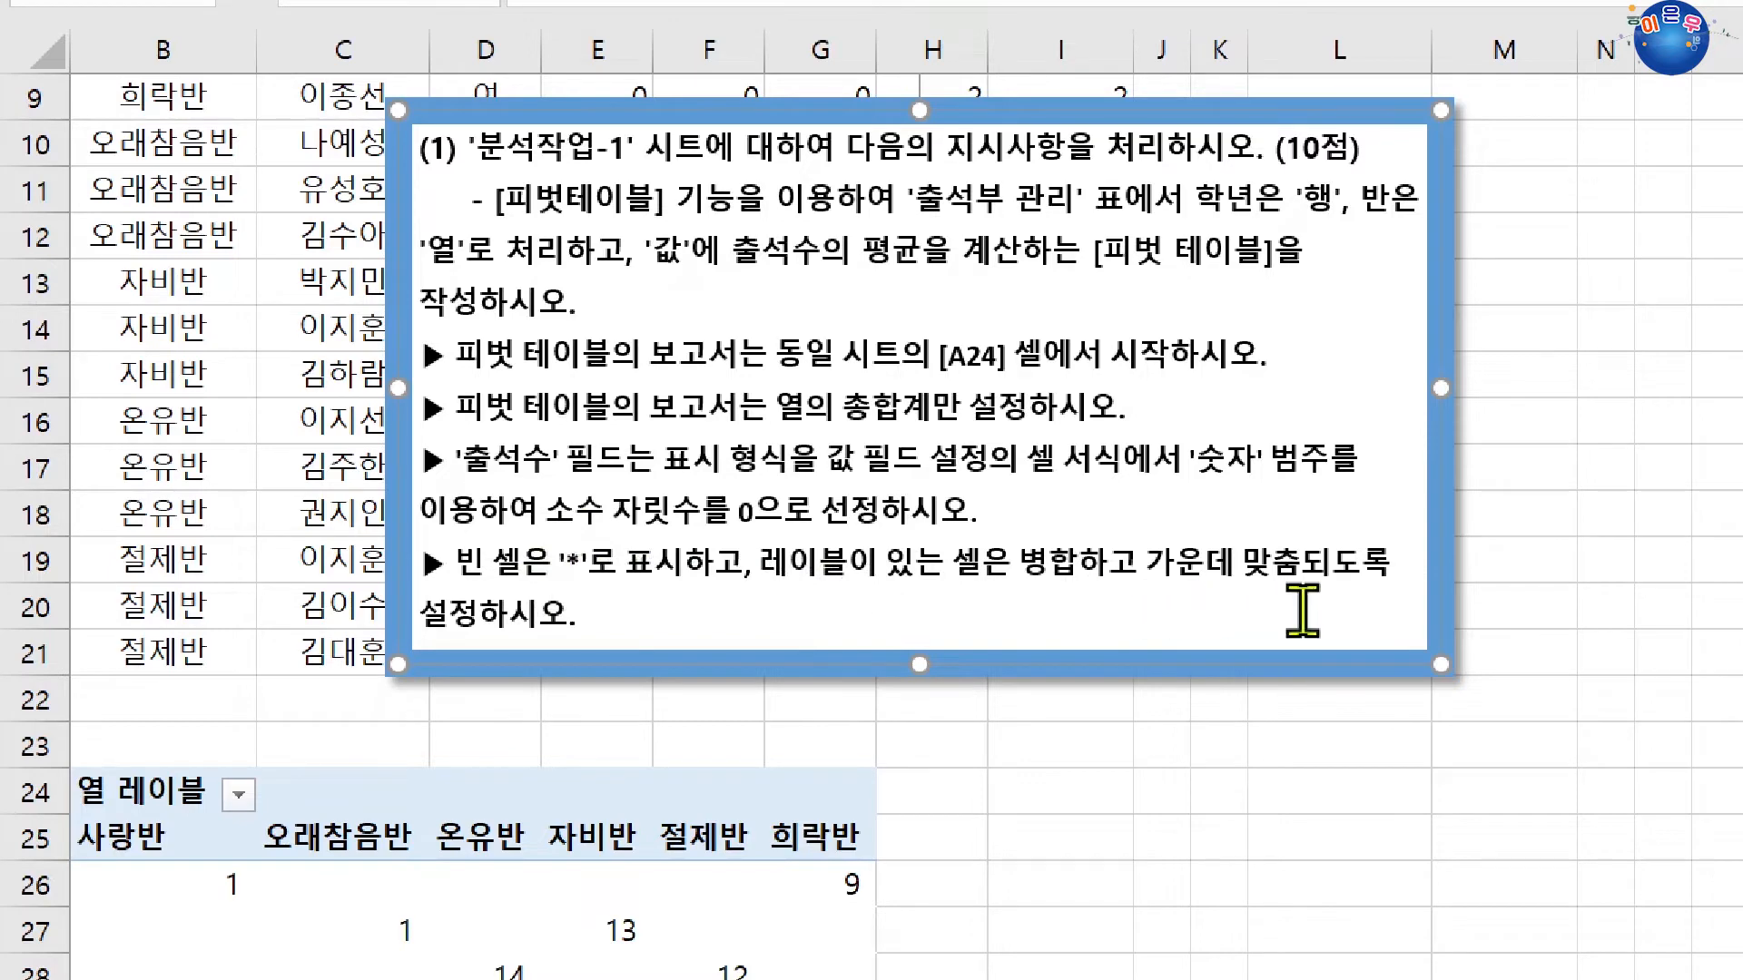
pyautogui.scroll(-2, 726, 699)
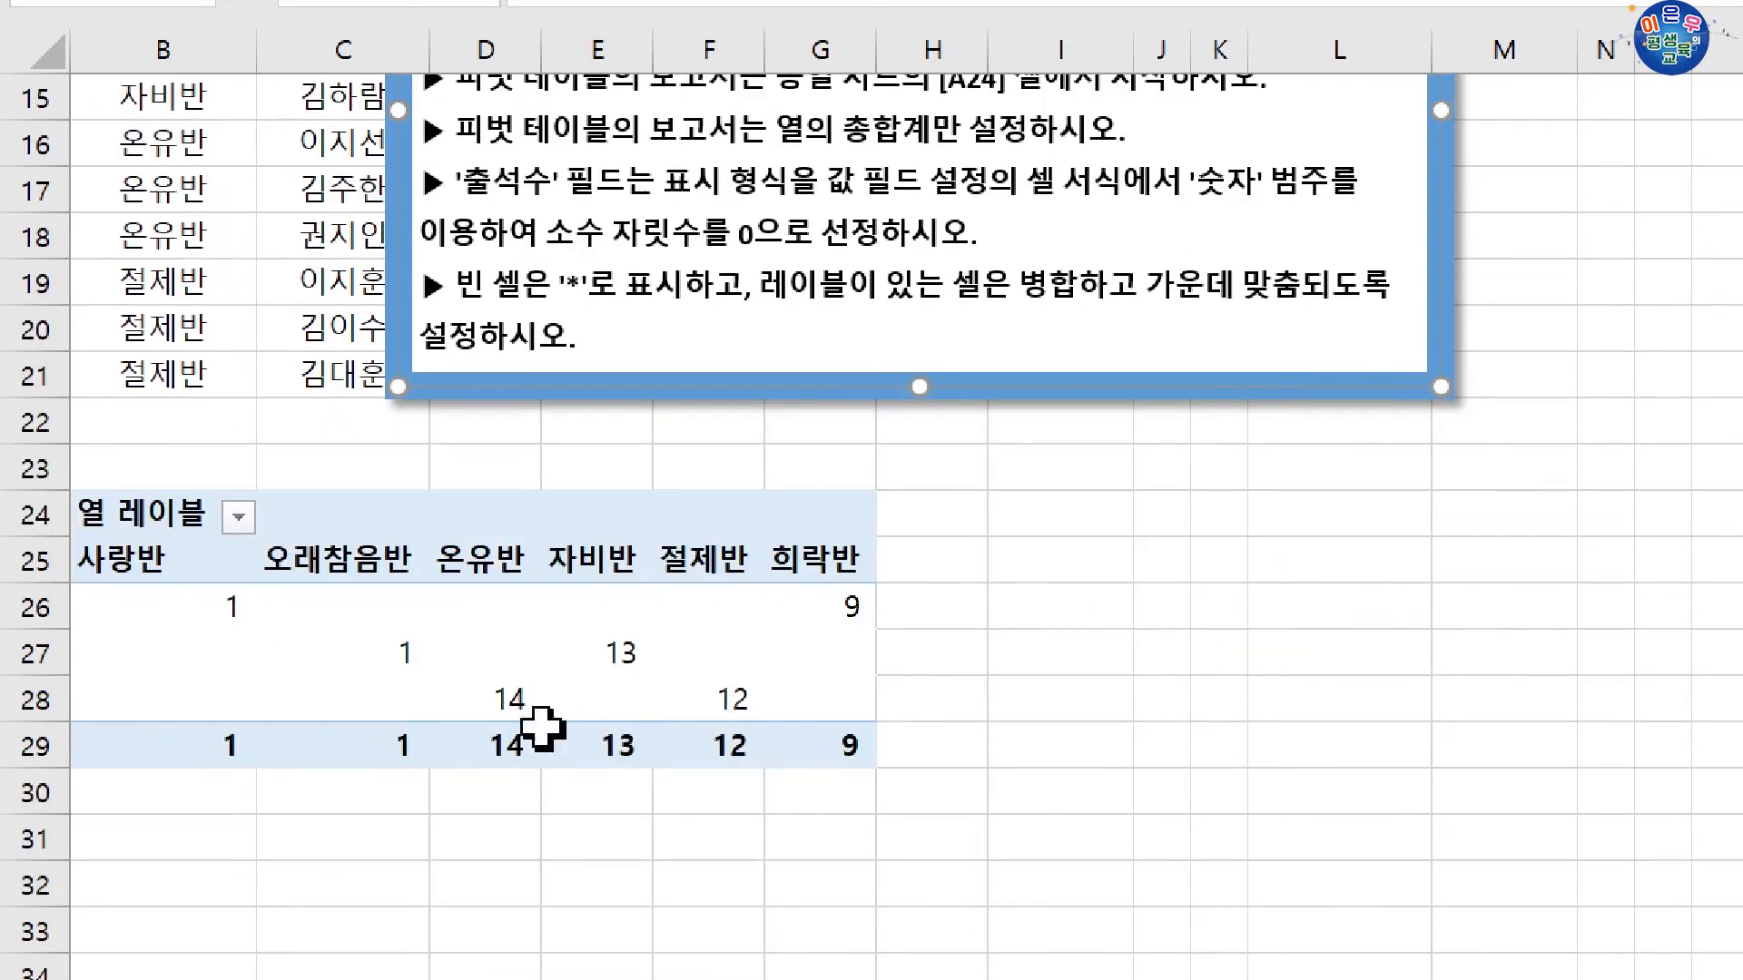
pyautogui.click(324, 610)
pyautogui.click(487, 606)
pyautogui.click(735, 610)
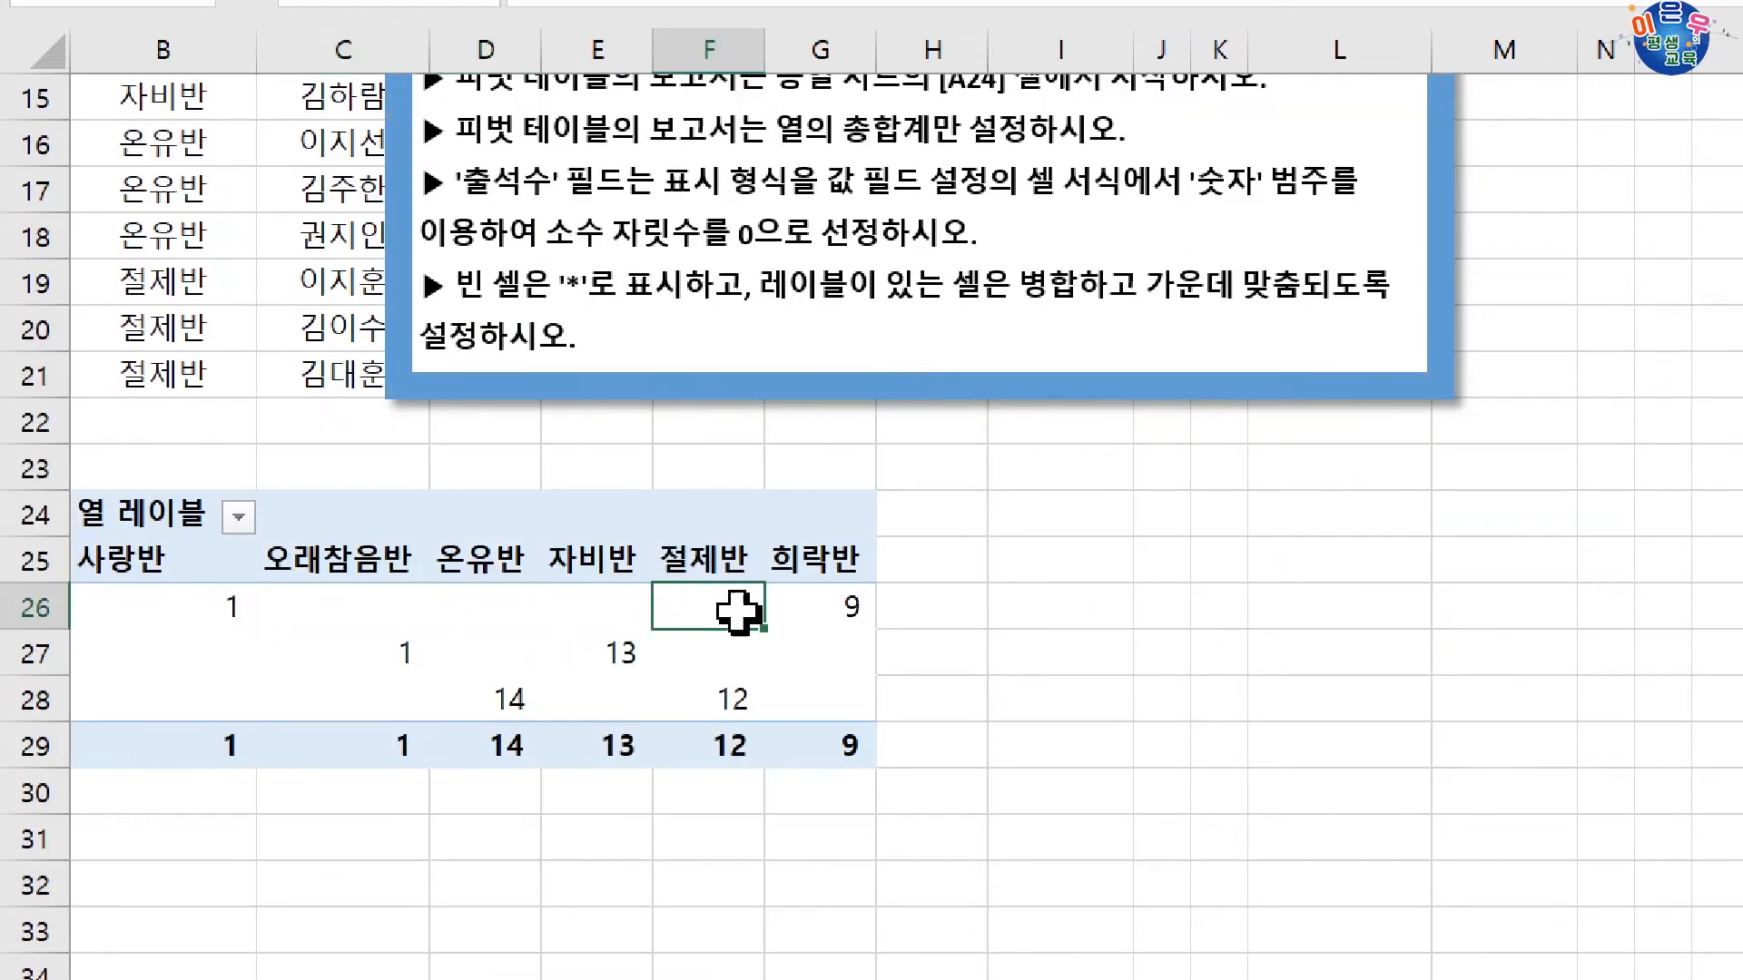
pyautogui.click(794, 654)
pyautogui.click(297, 662)
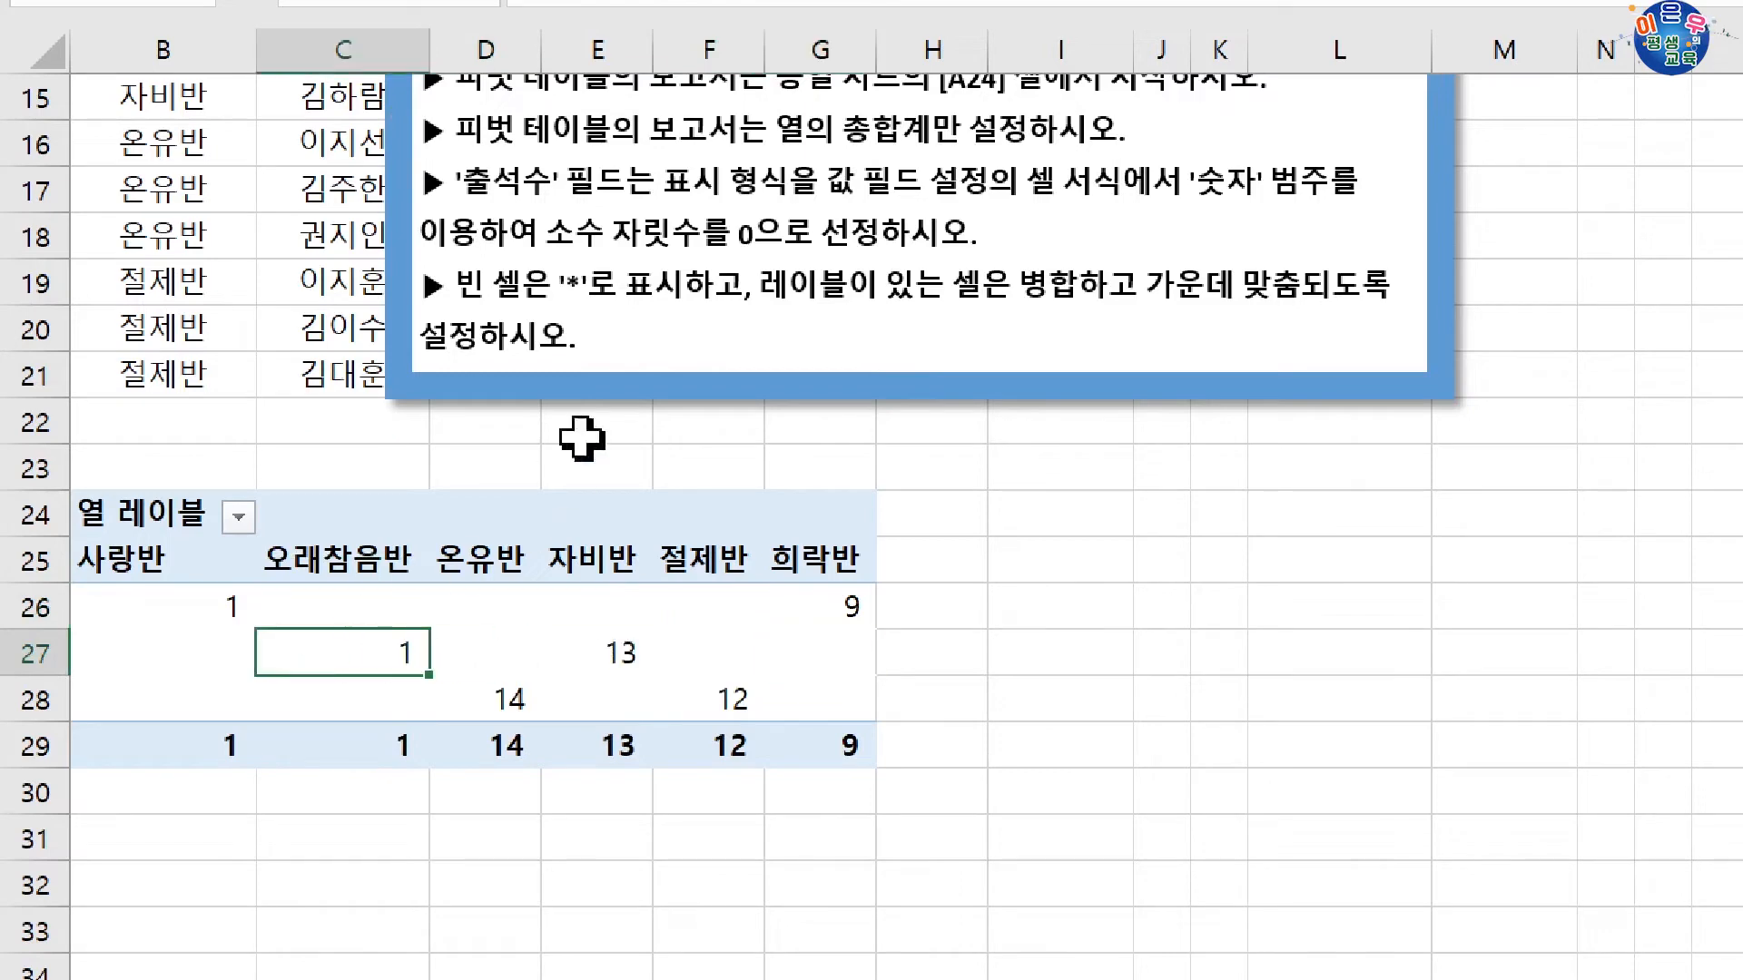
pyautogui.click(138, 525)
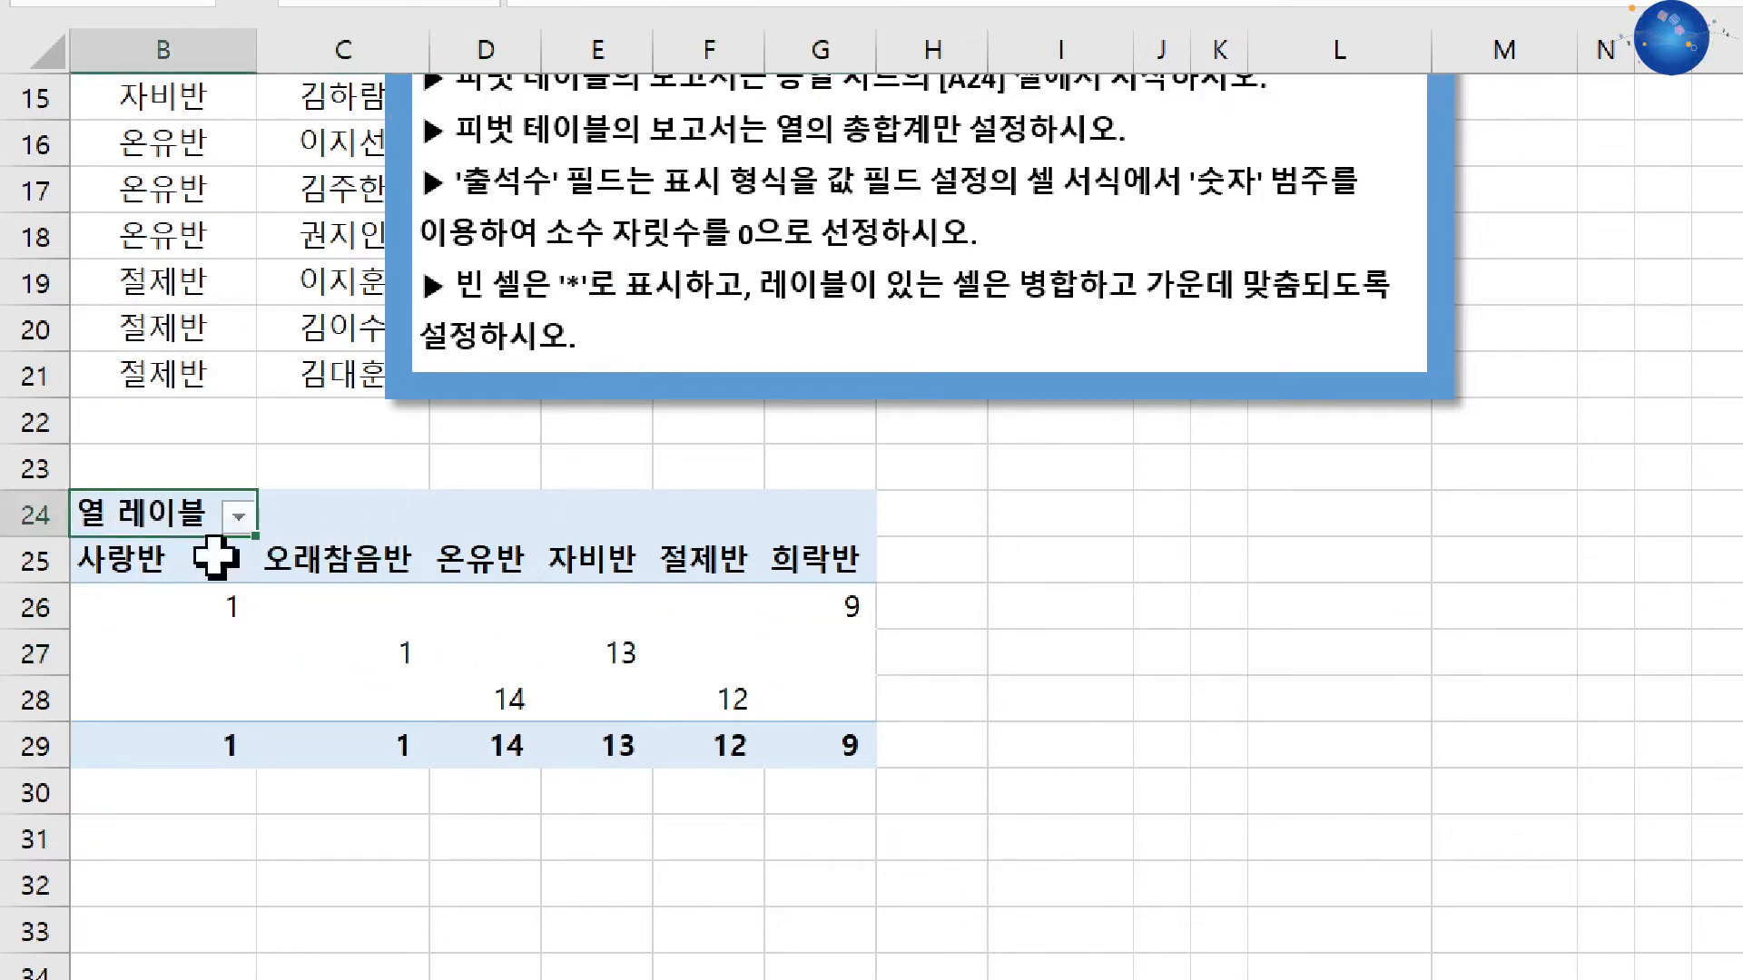
pyautogui.rightClick(158, 523)
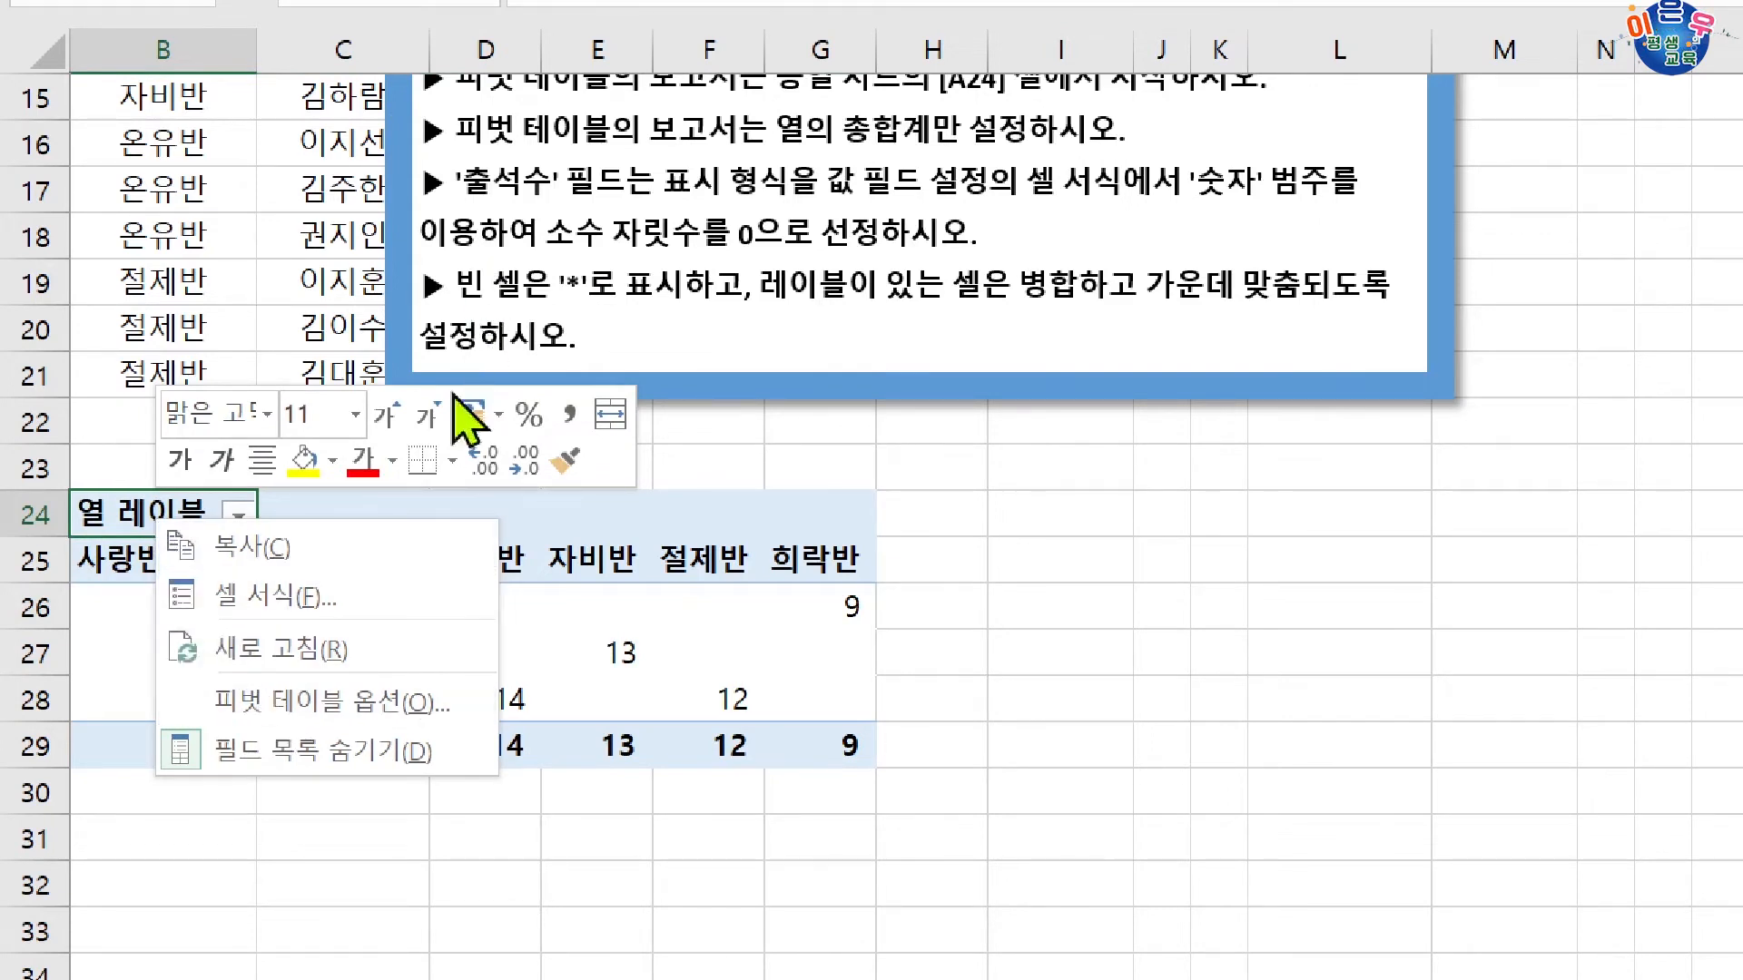
pyautogui.press('Escape')
pyautogui.scroll(5, 627, 635)
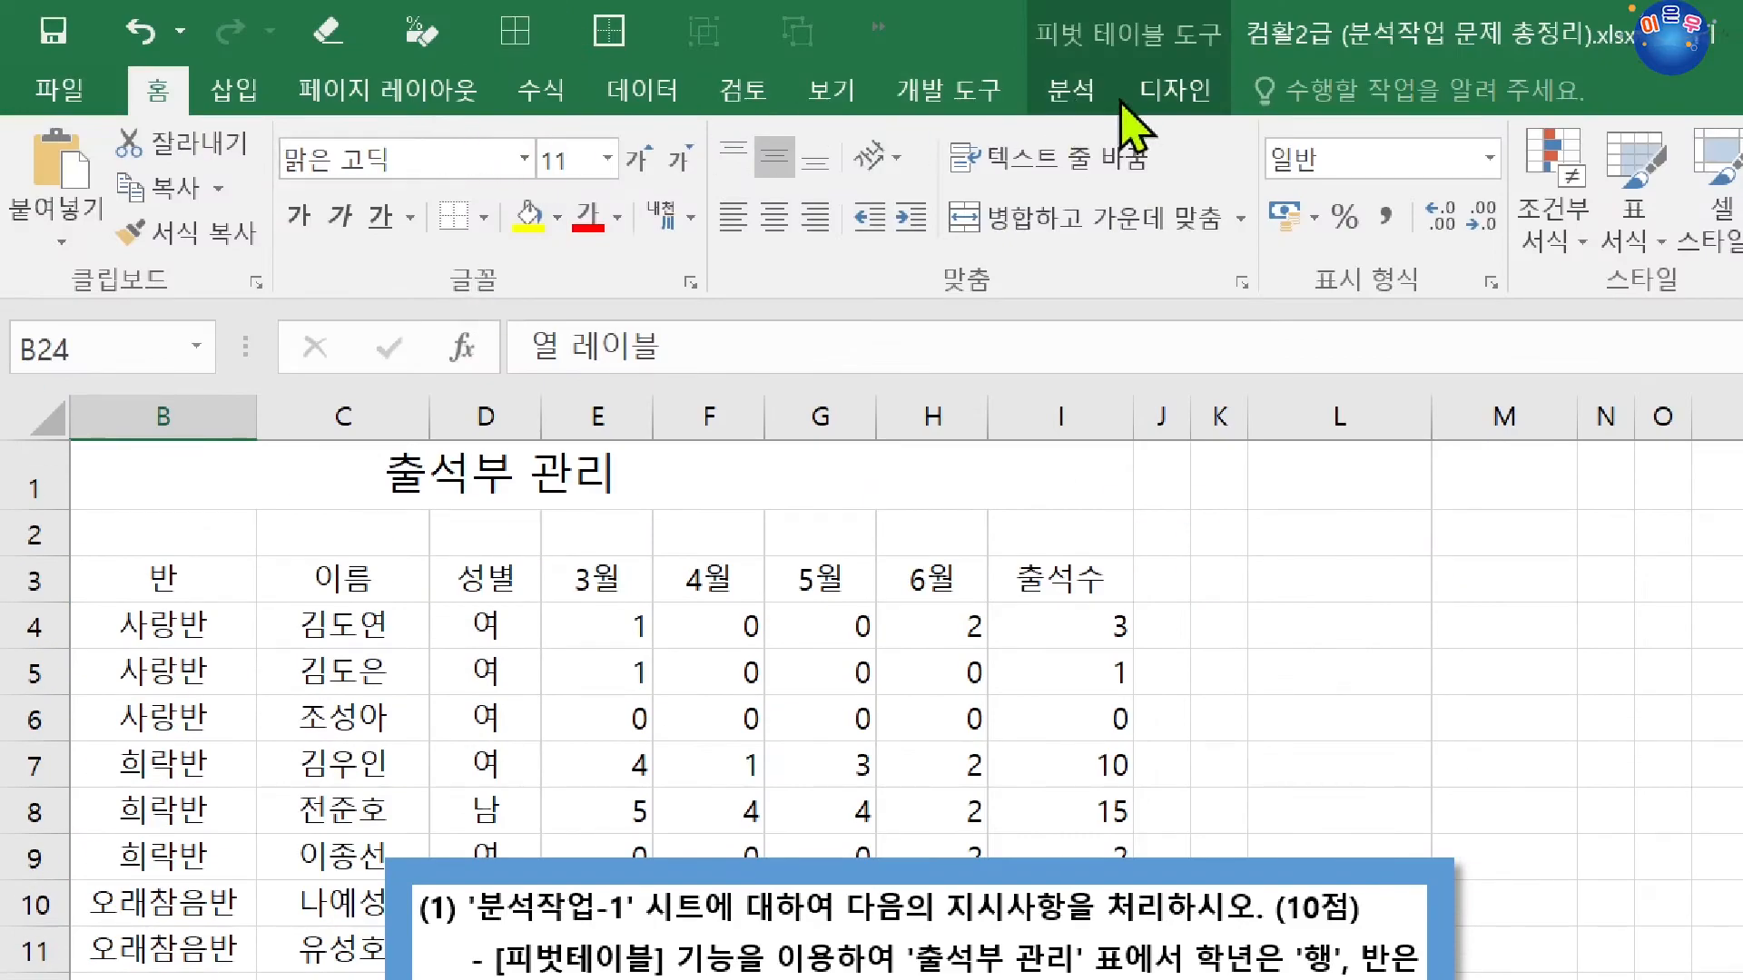
pyautogui.click(1077, 103)
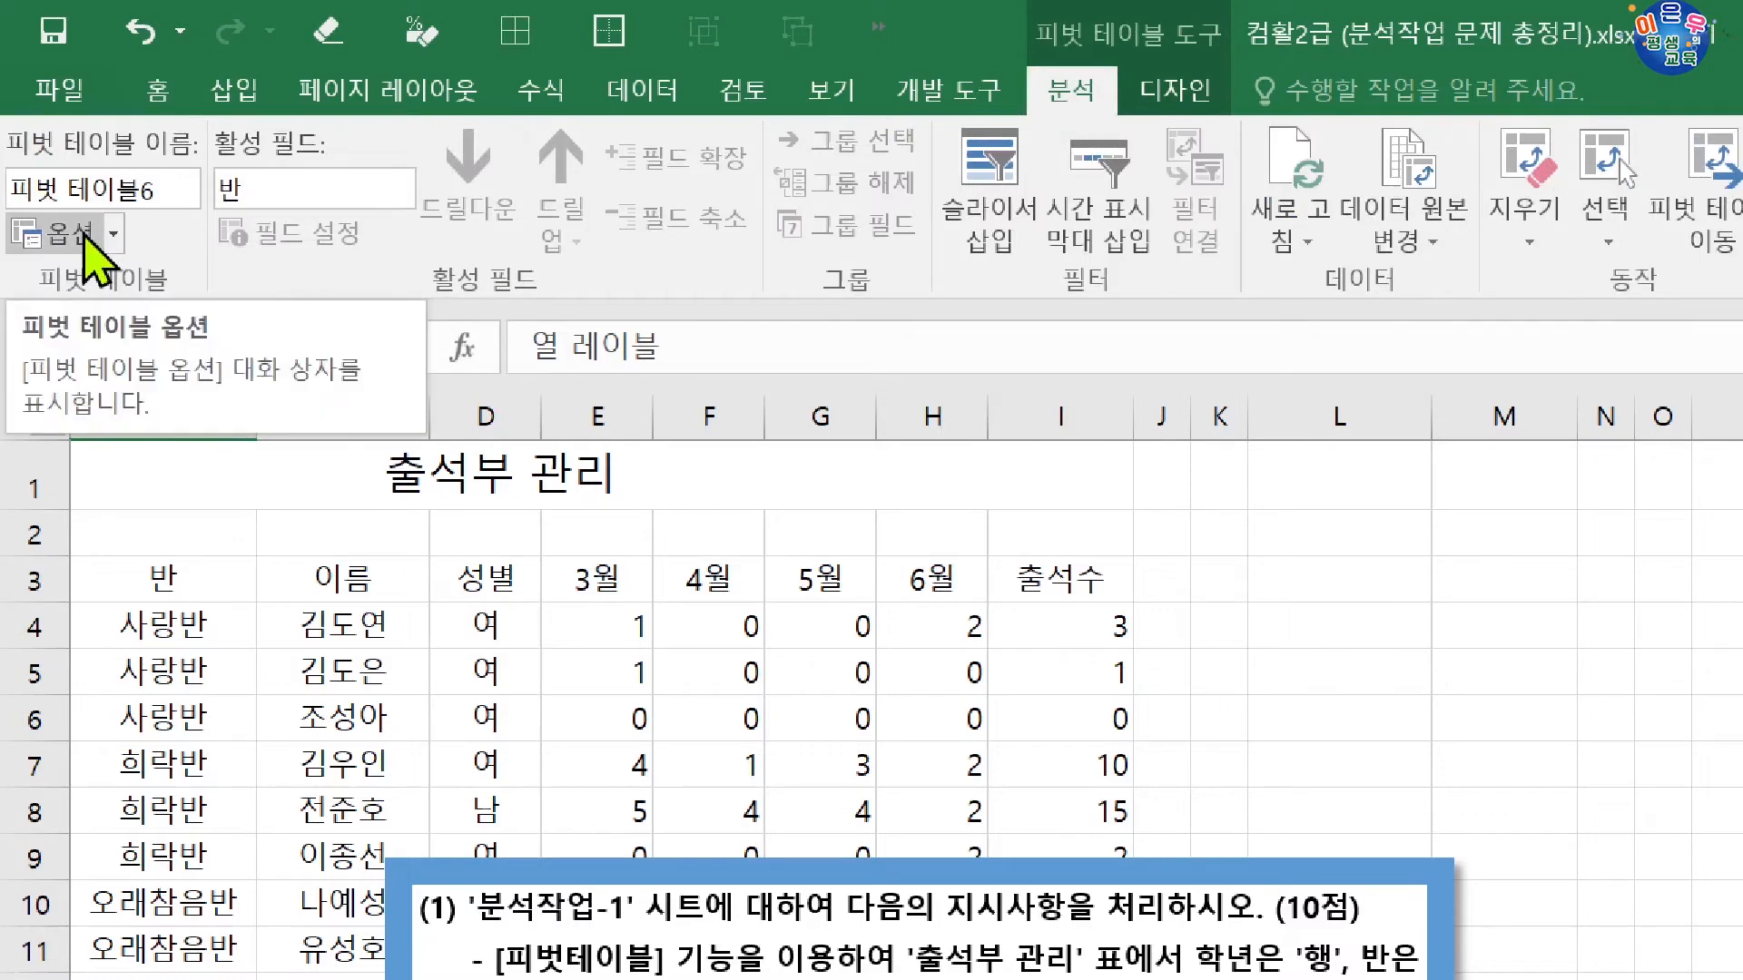
pyautogui.scroll(-5, 376, 903)
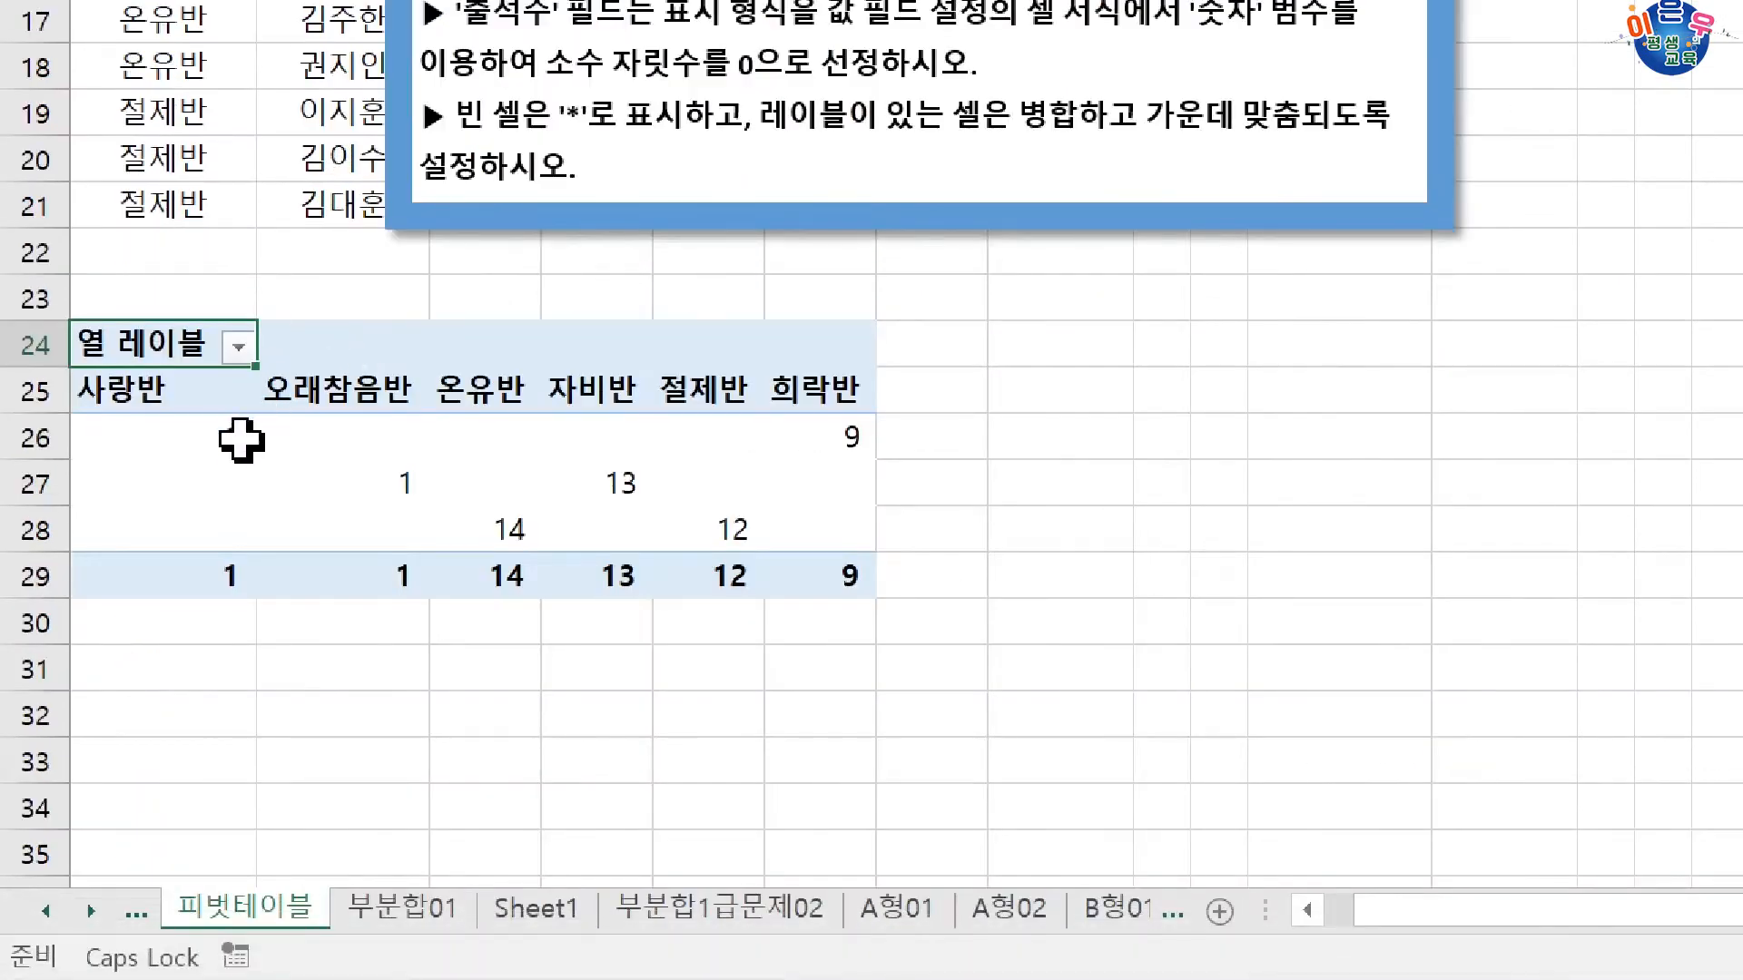
# In the pivot table options, display empty cells as * and merge and center cells with labels
pyautogui.rightClick(361, 390)
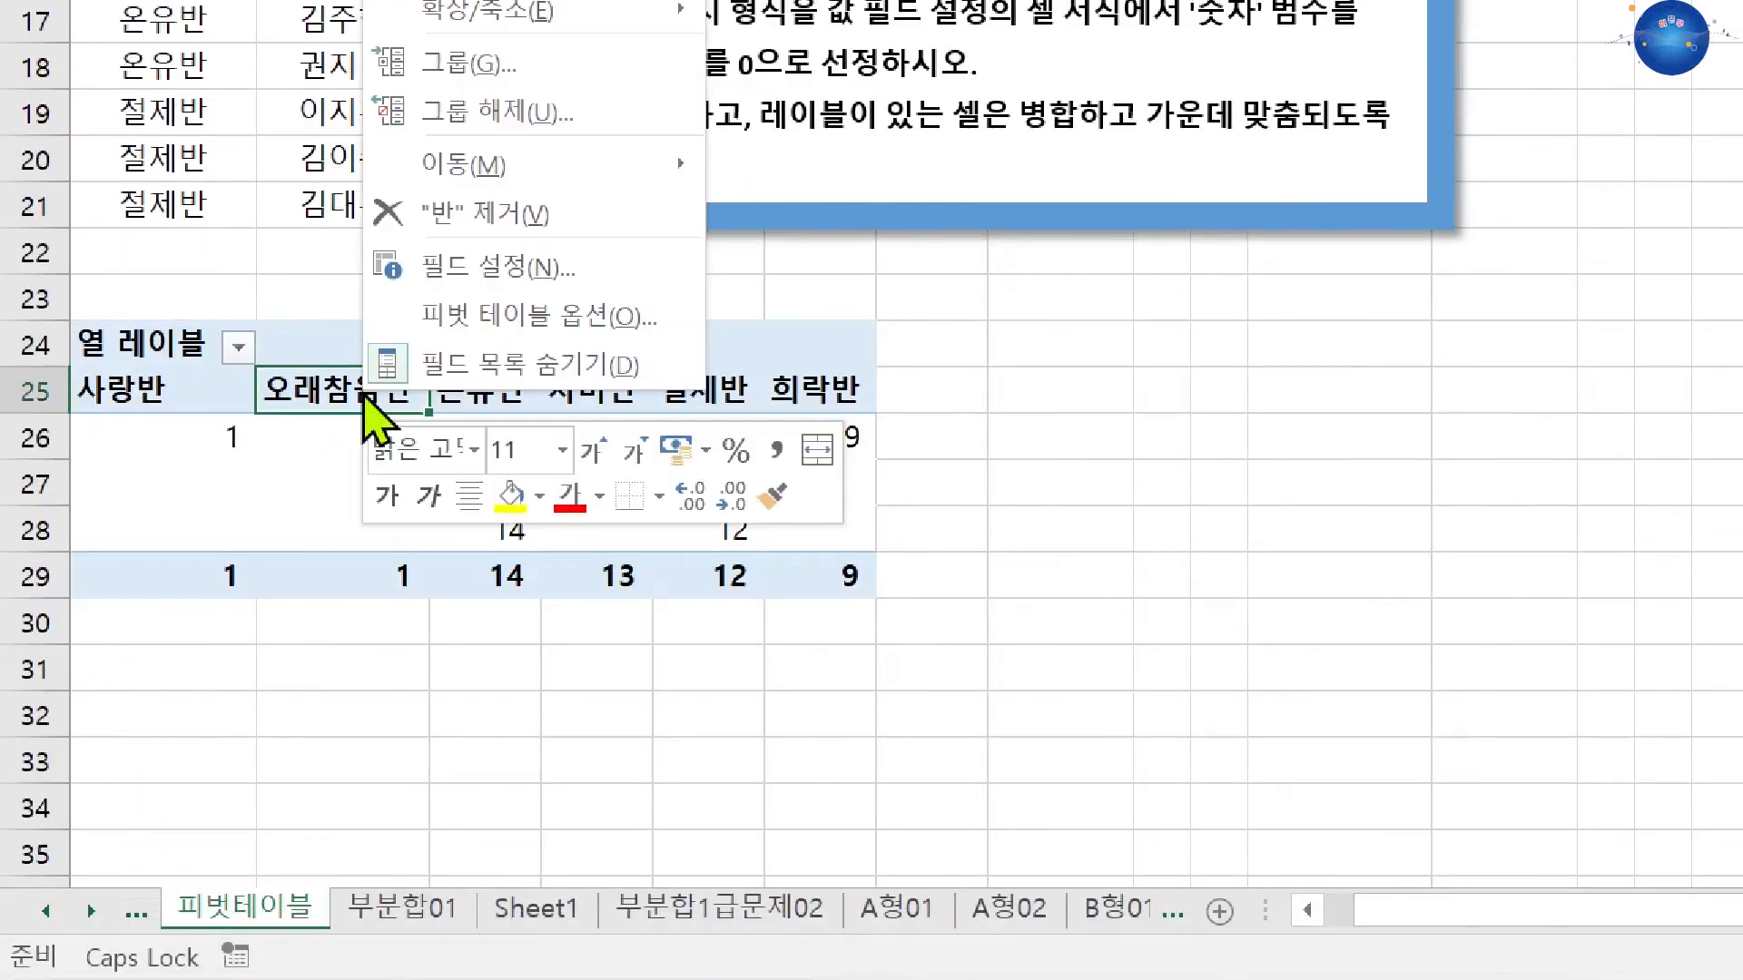
pyautogui.click(525, 329)
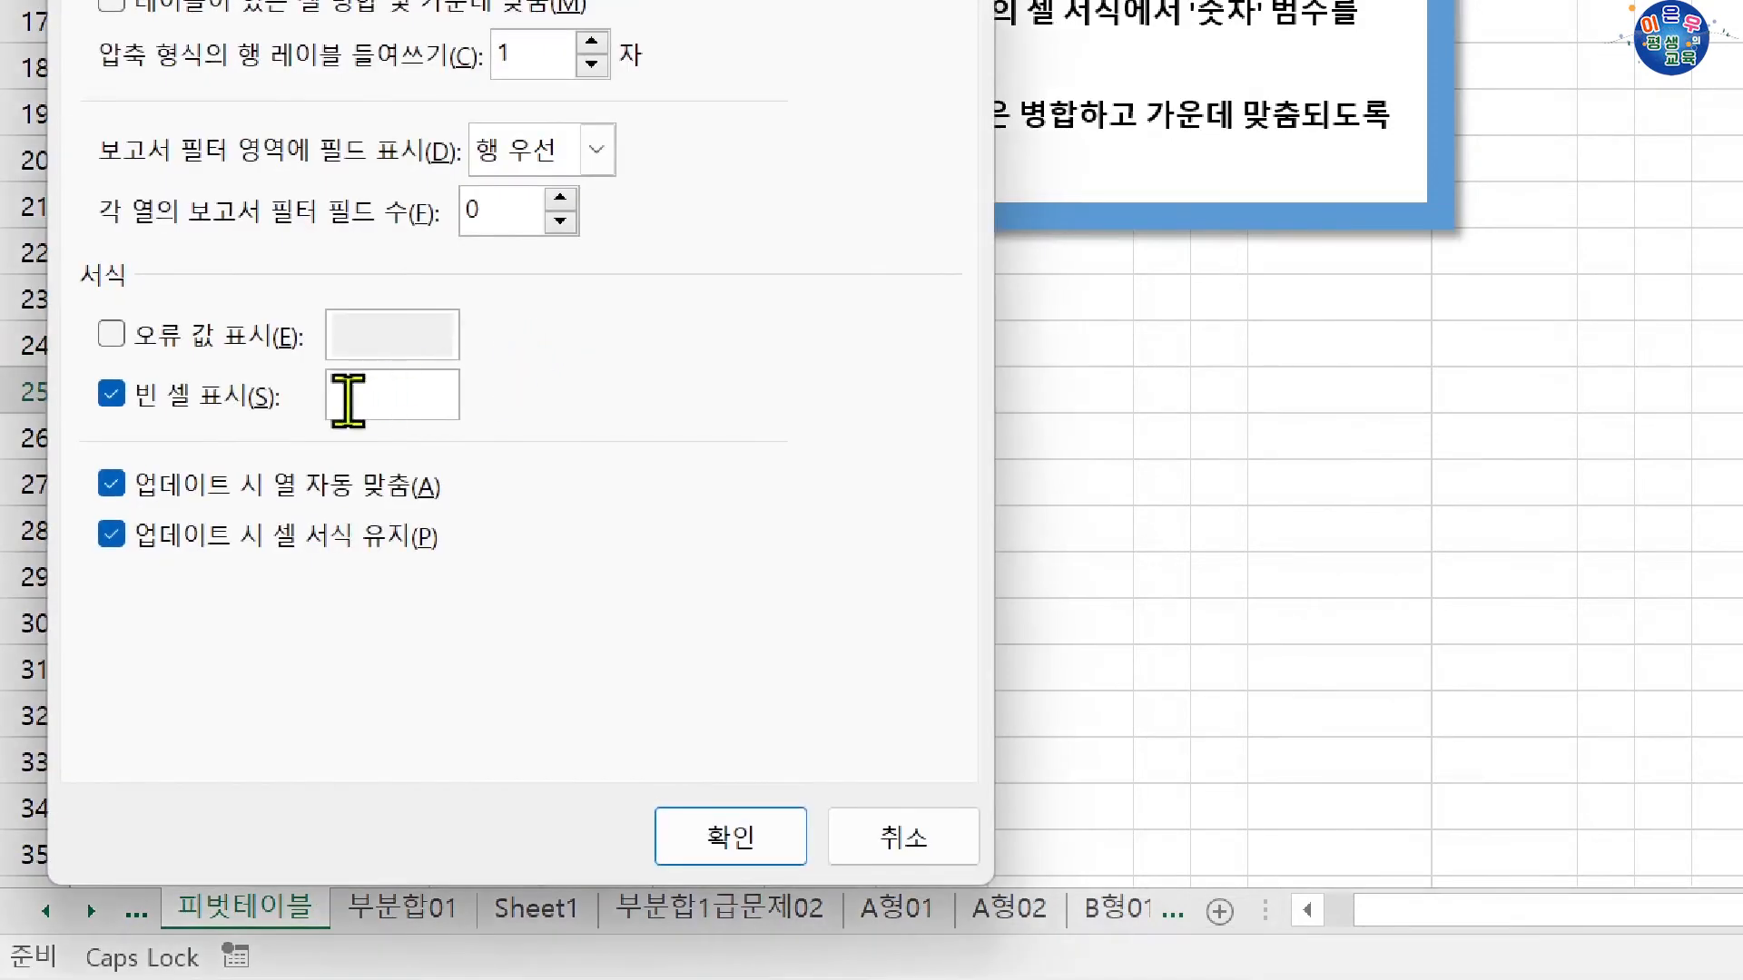
pyautogui.click(356, 393)
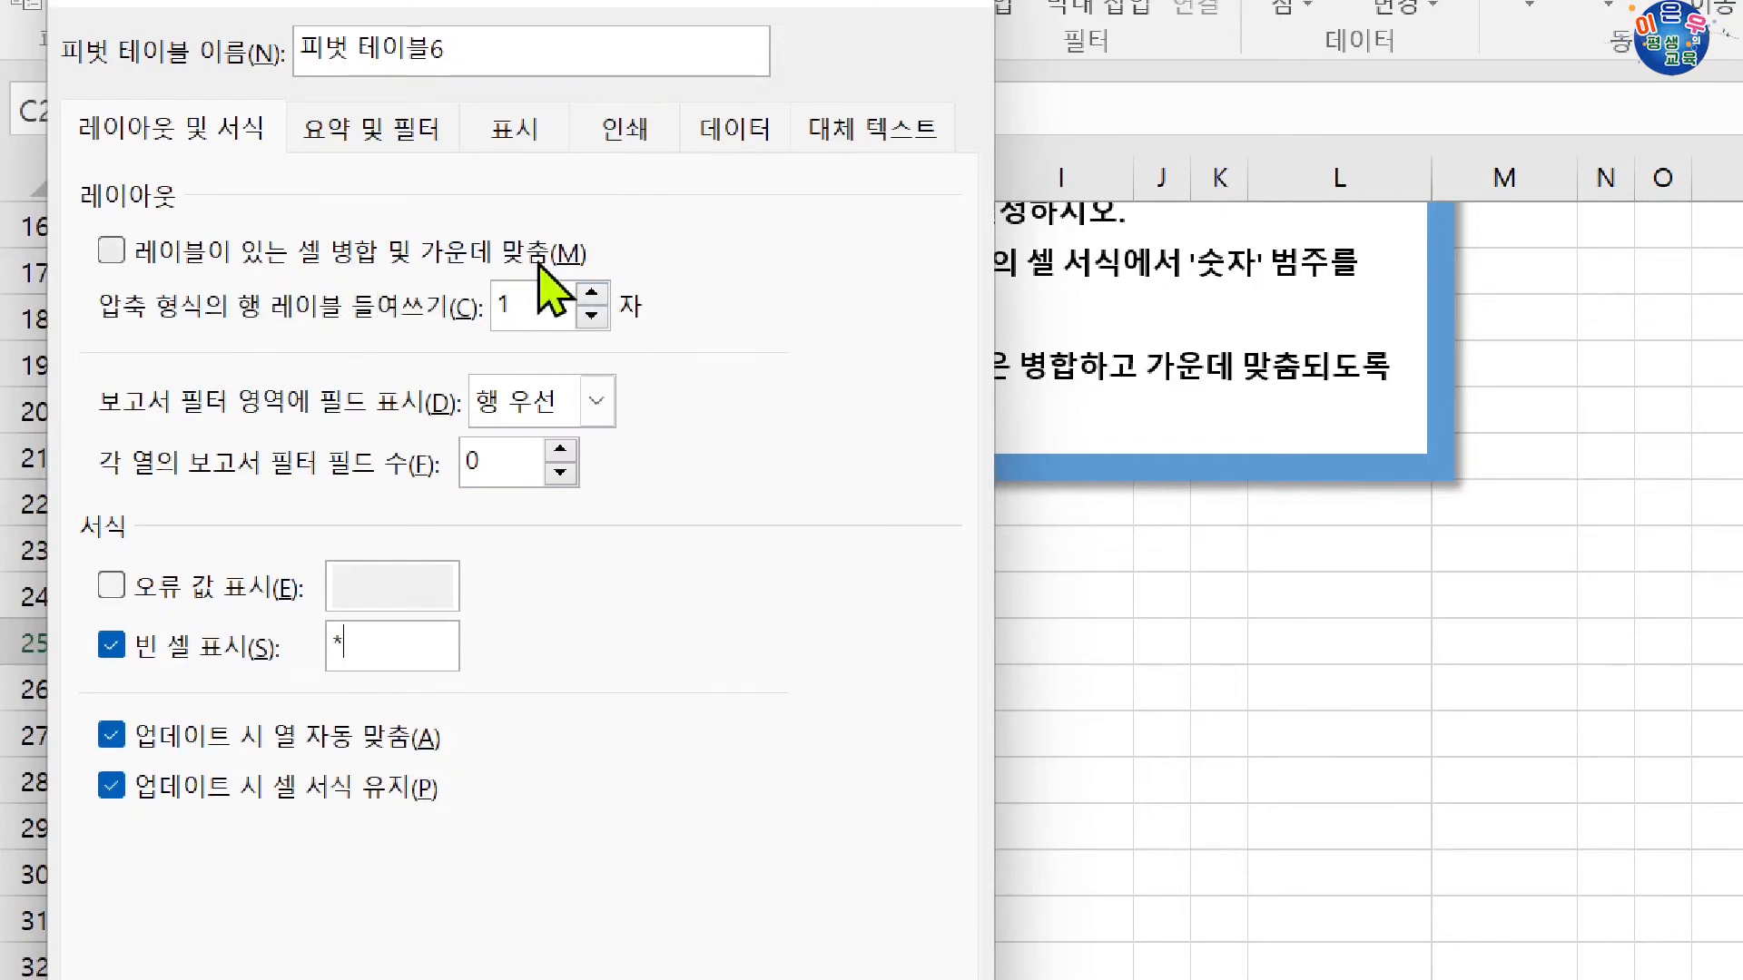
pyautogui.click(109, 259)
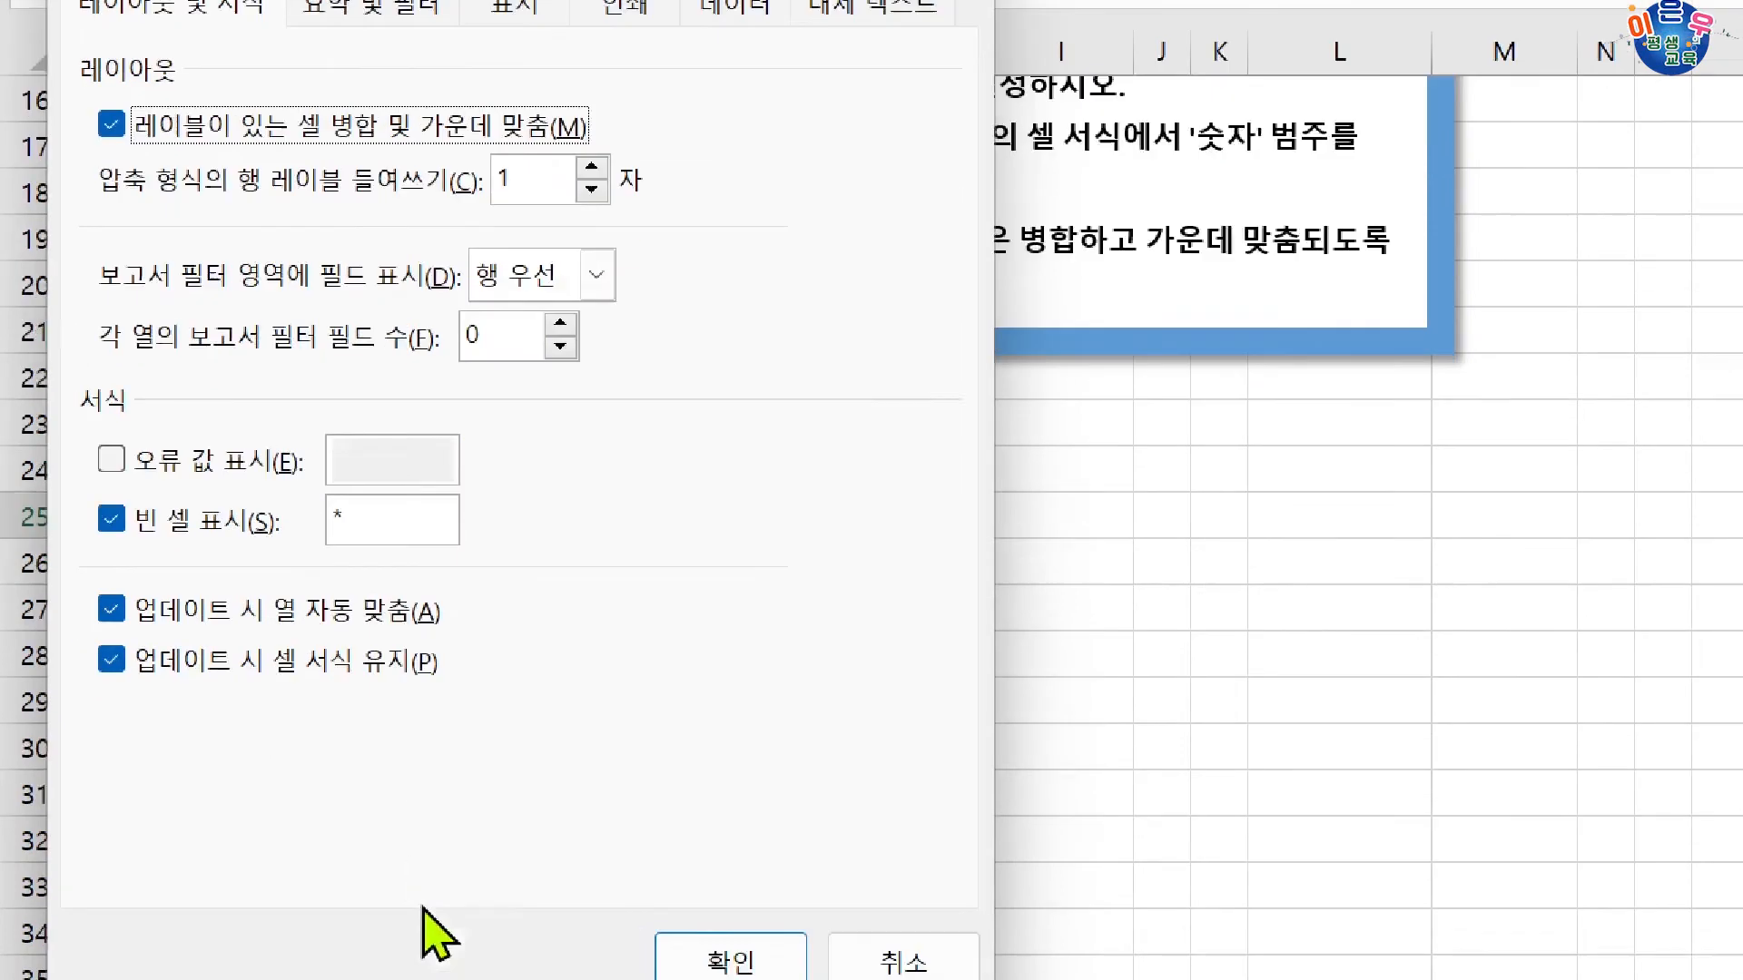
pyautogui.click(717, 862)
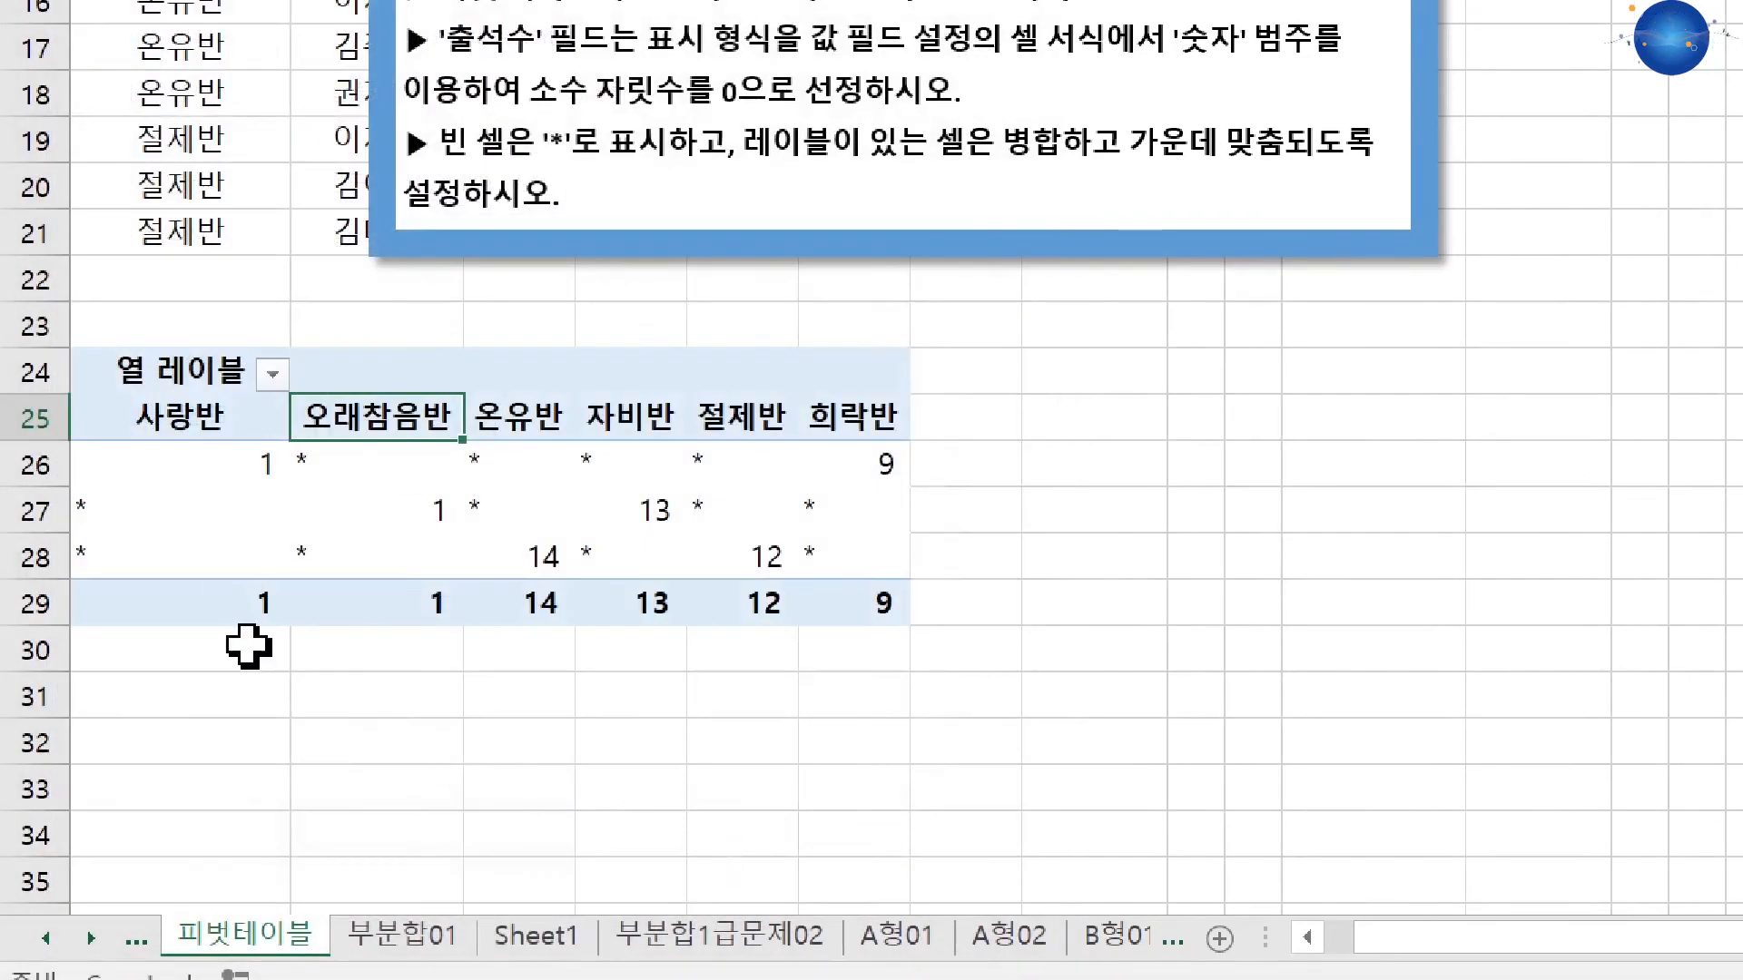
pyautogui.click(517, 692)
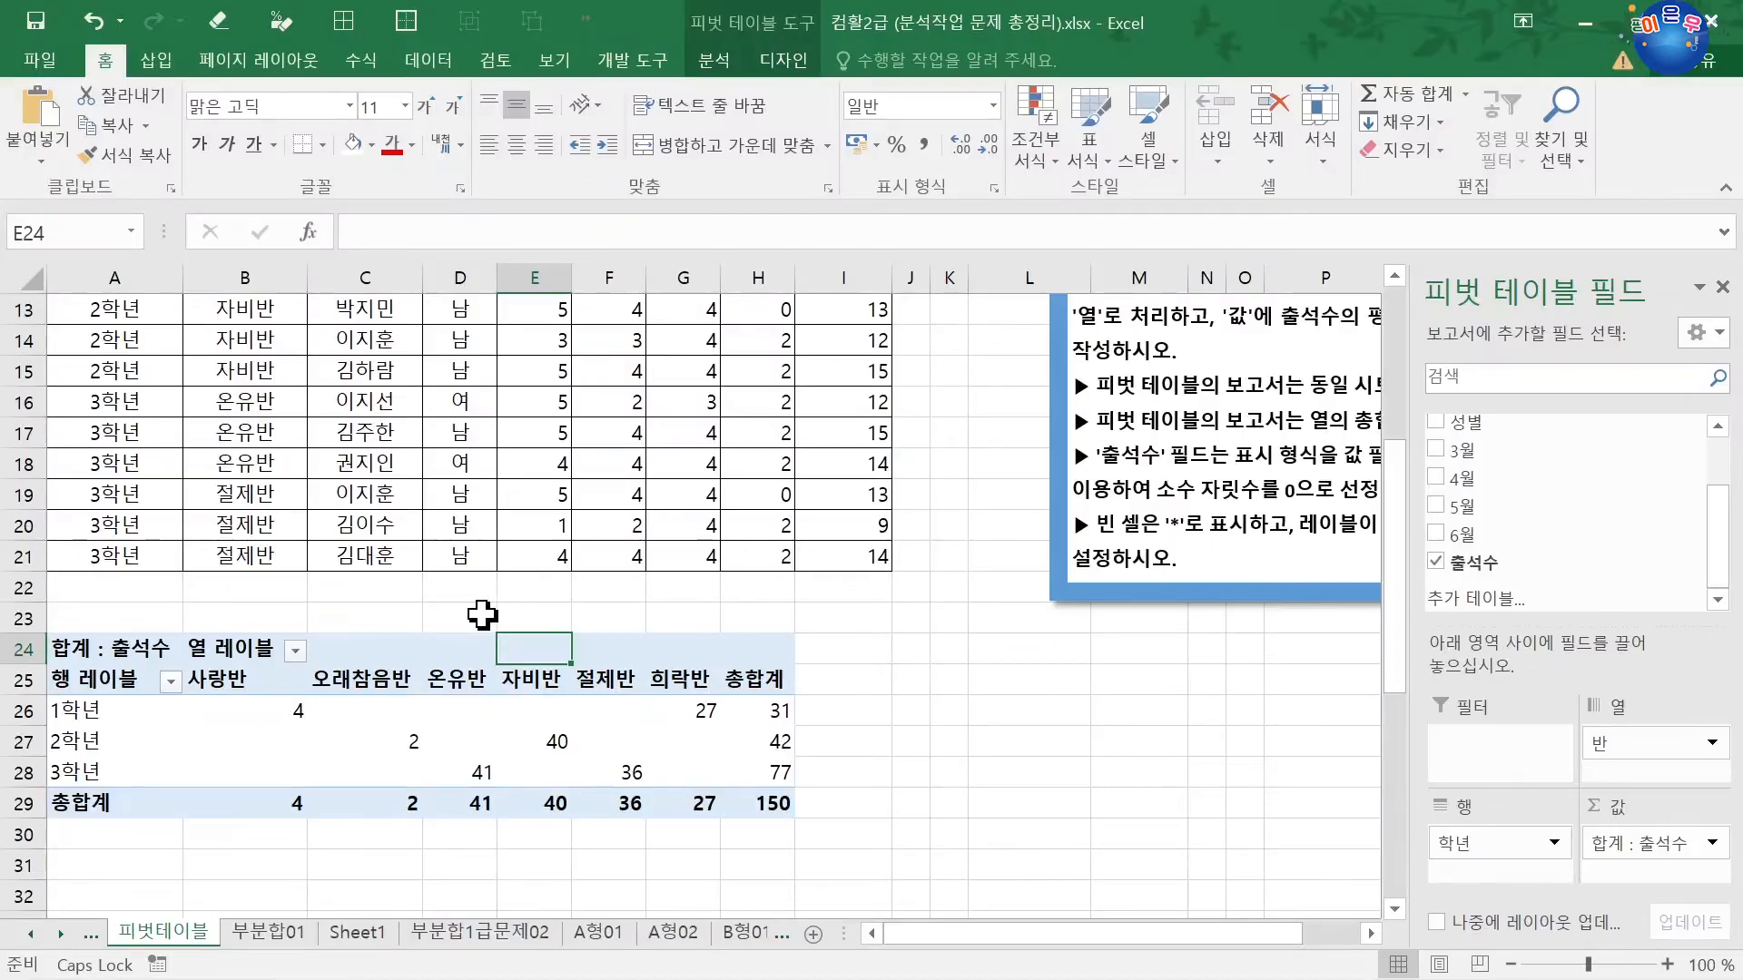
pyautogui.click(124, 650)
pyautogui.click(368, 666)
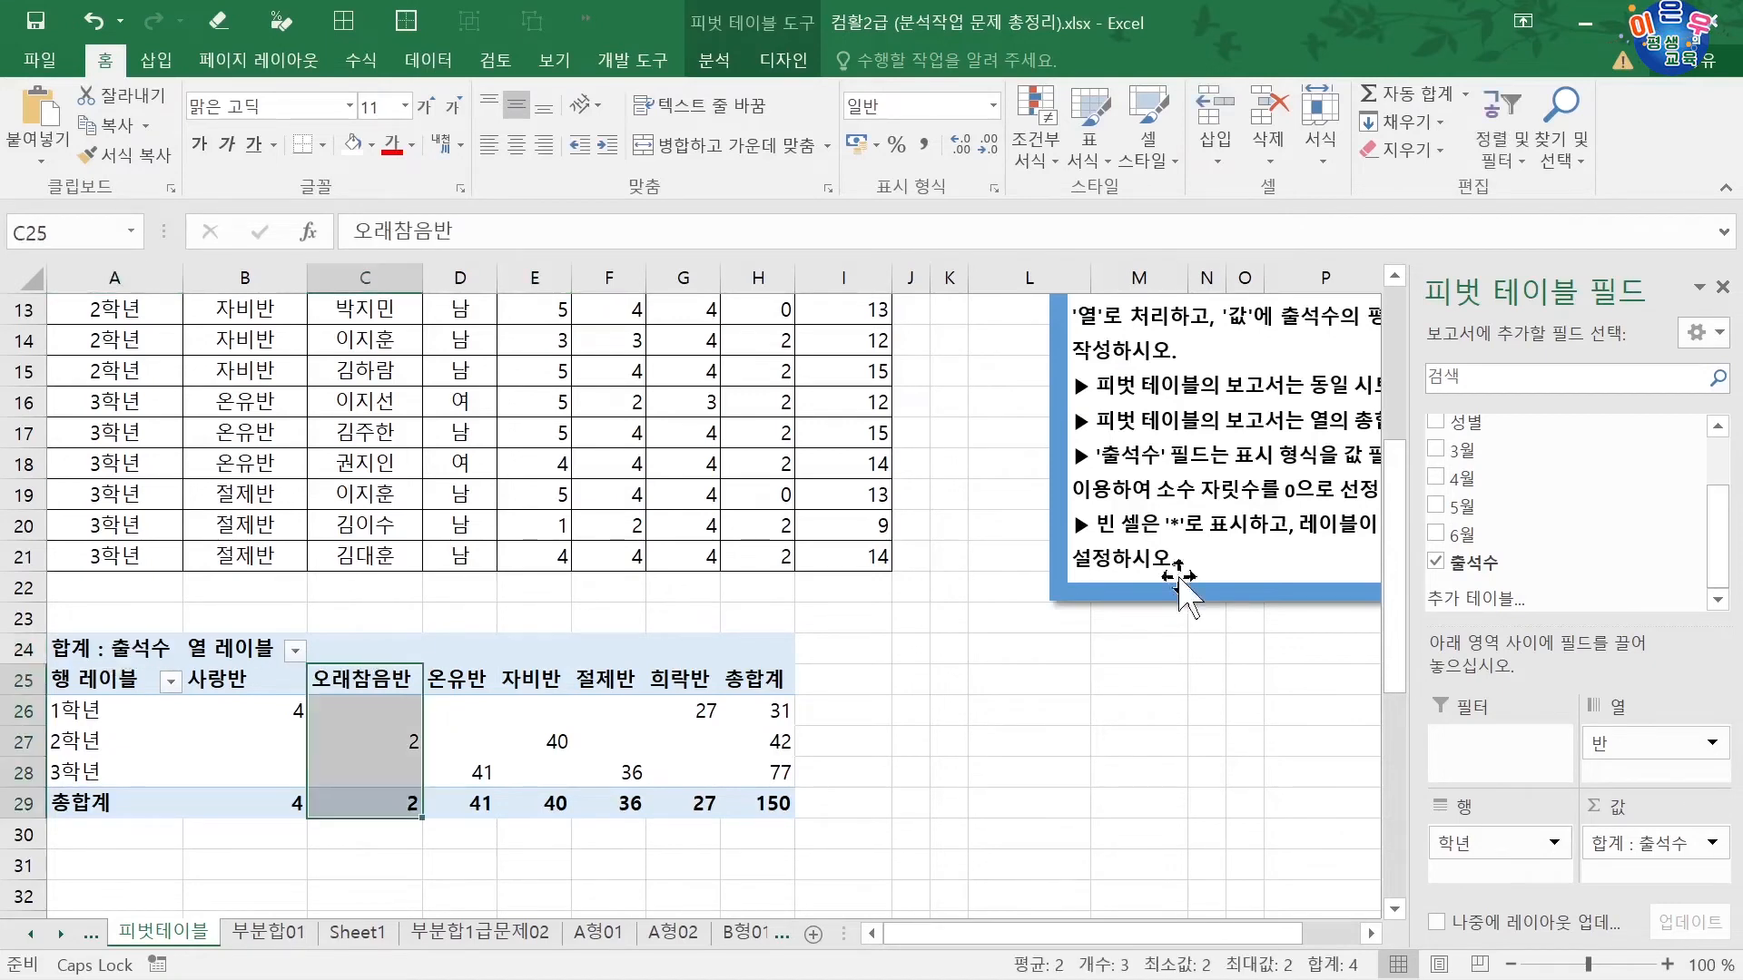
pyautogui.click(533, 688)
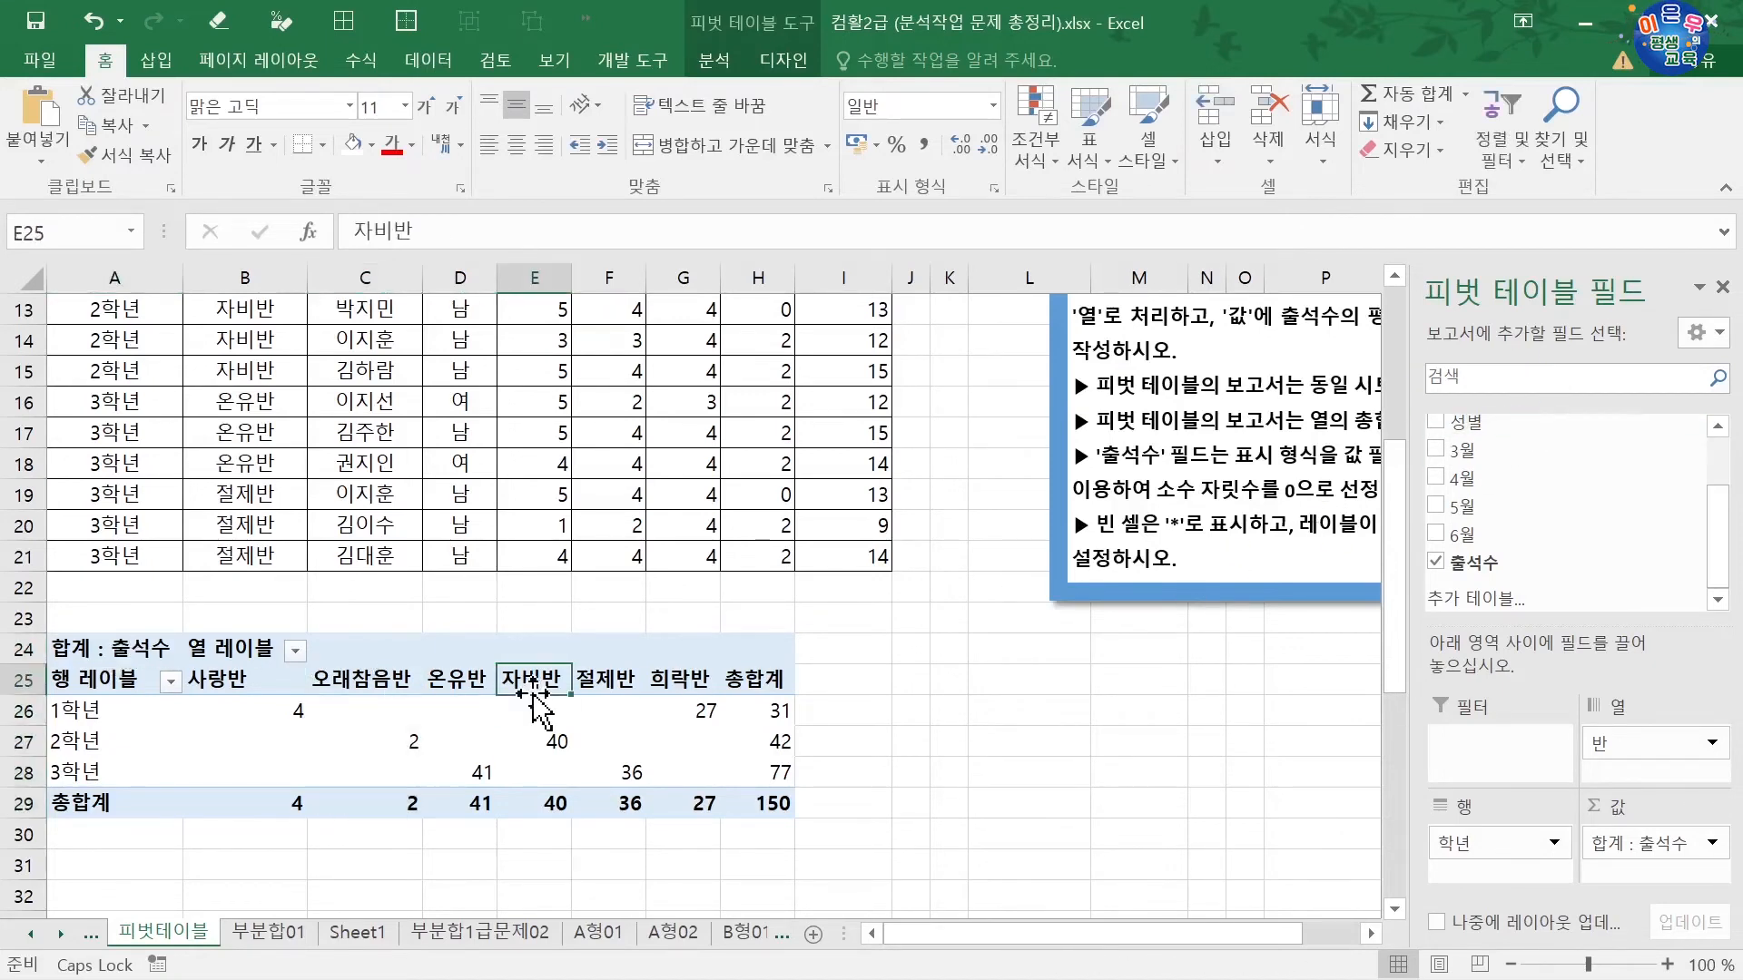
# Close the pivot table's field list and select cells inside the pivot table
pyautogui.click(1723, 289)
pyautogui.click(463, 618)
pyautogui.click(460, 670)
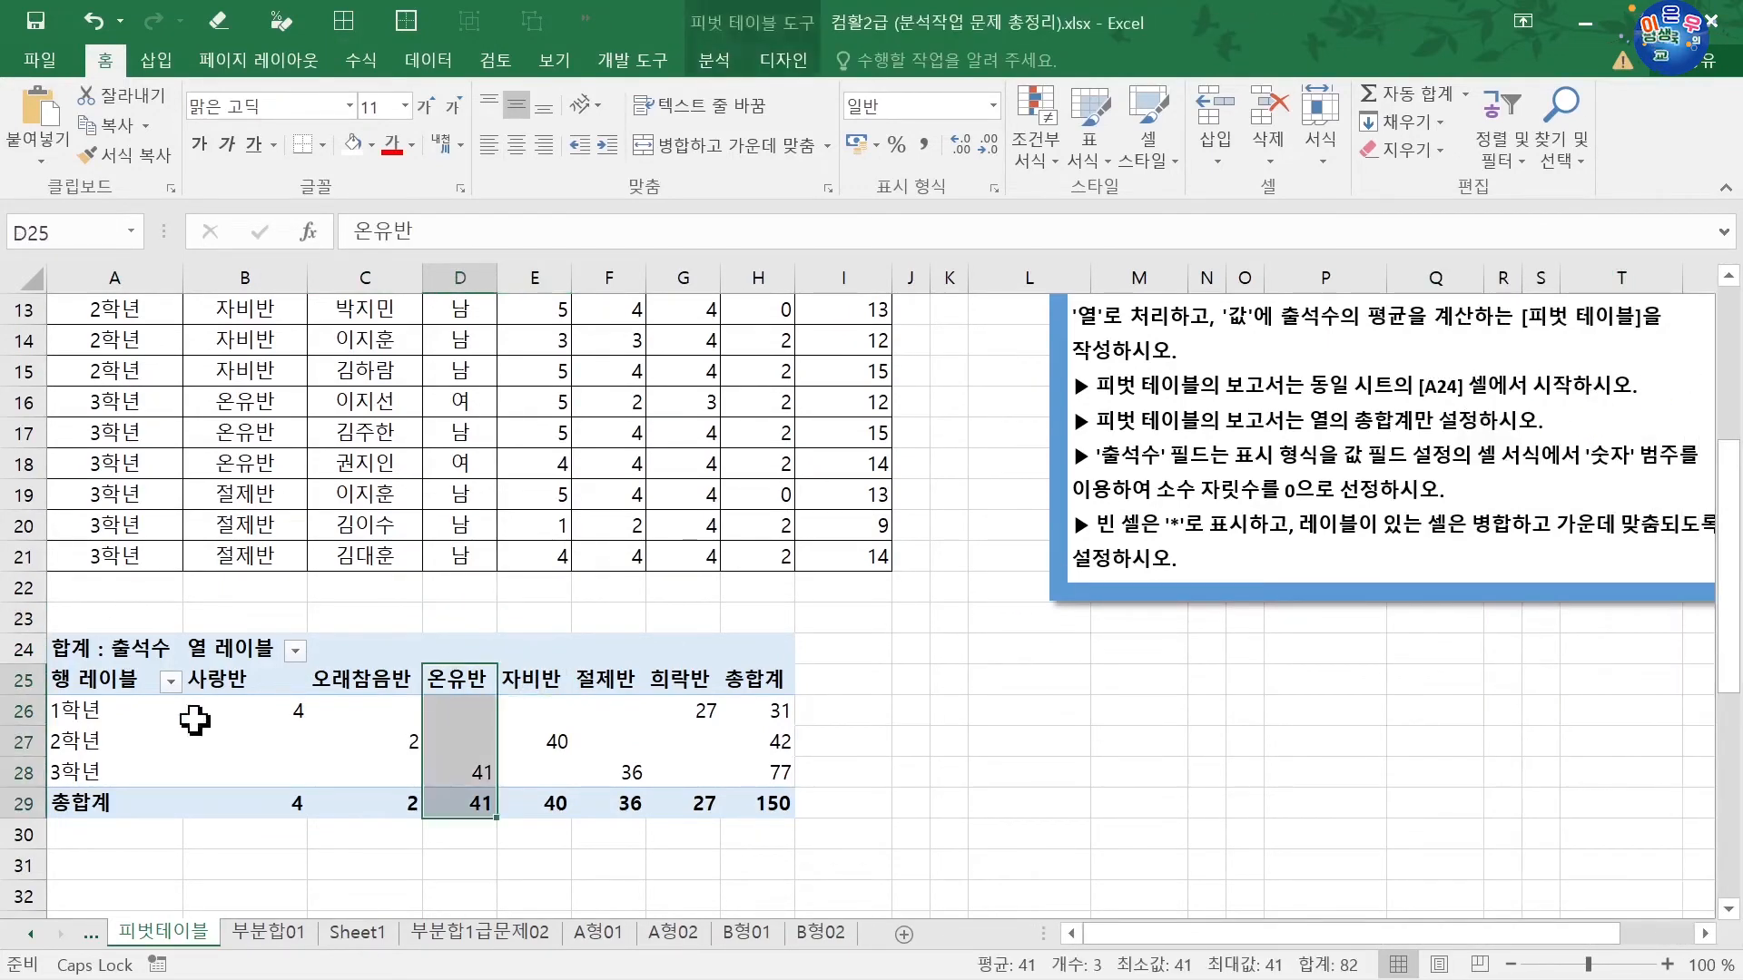
pyautogui.click(194, 719)
pyautogui.click(608, 714)
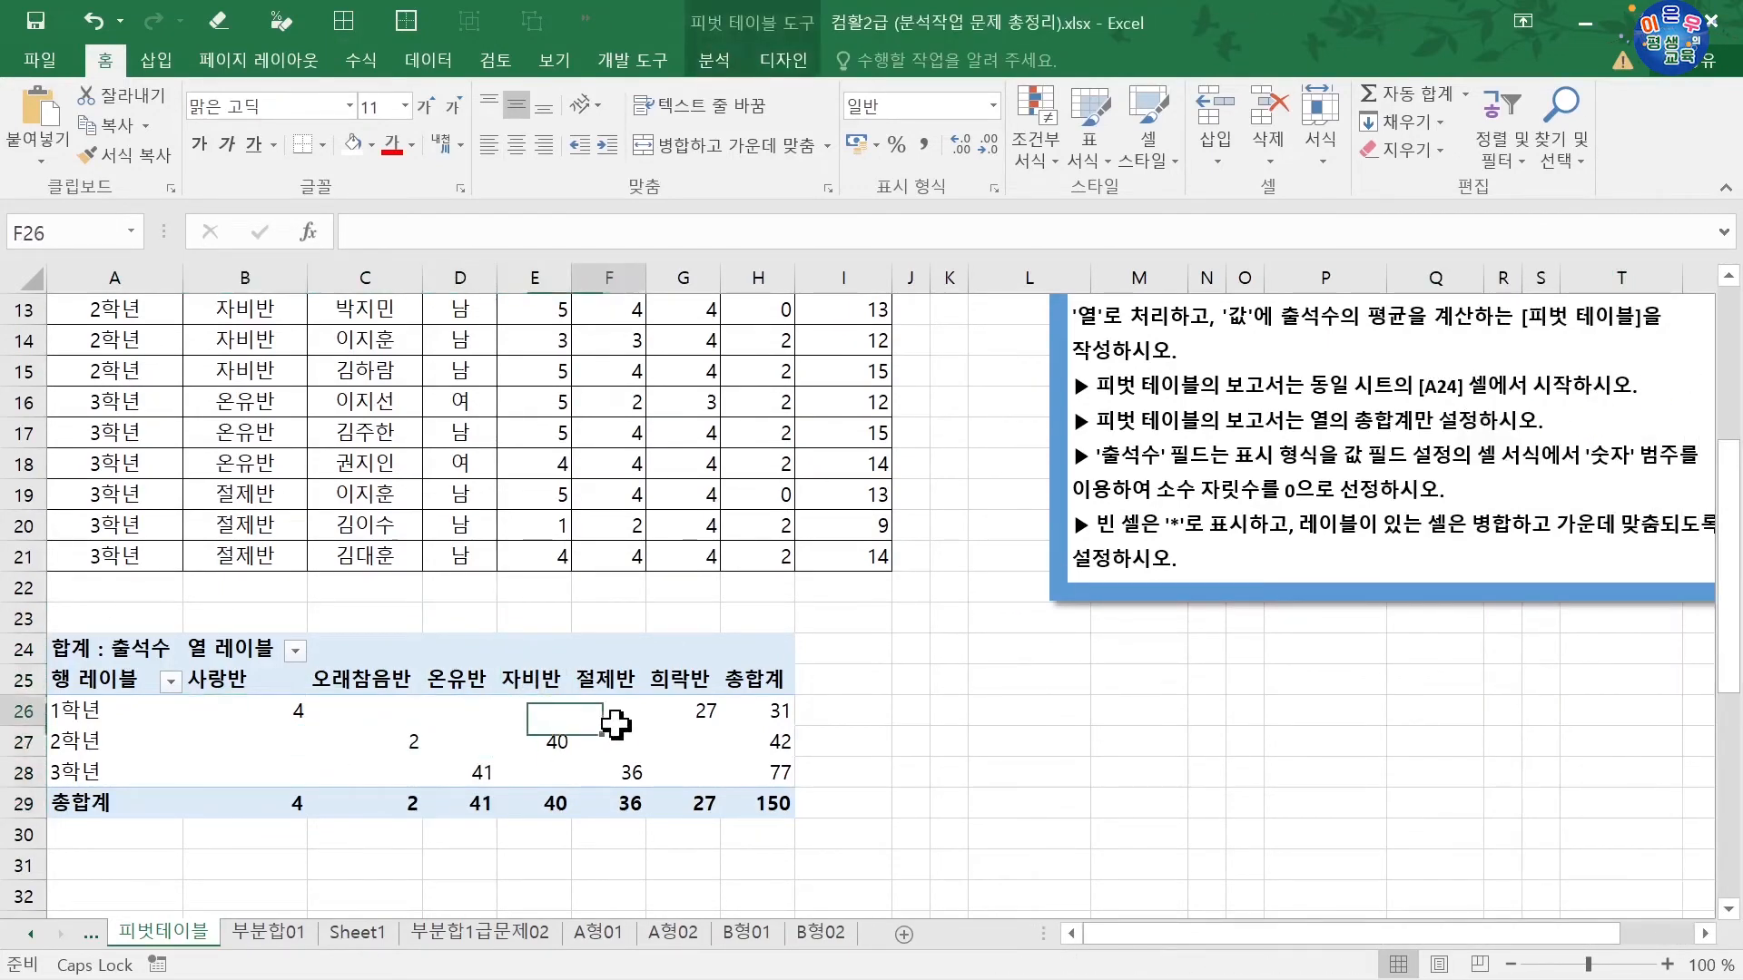
# Display the pivot table's field list again from a cell inside the table
pyautogui.rightClick(376, 654)
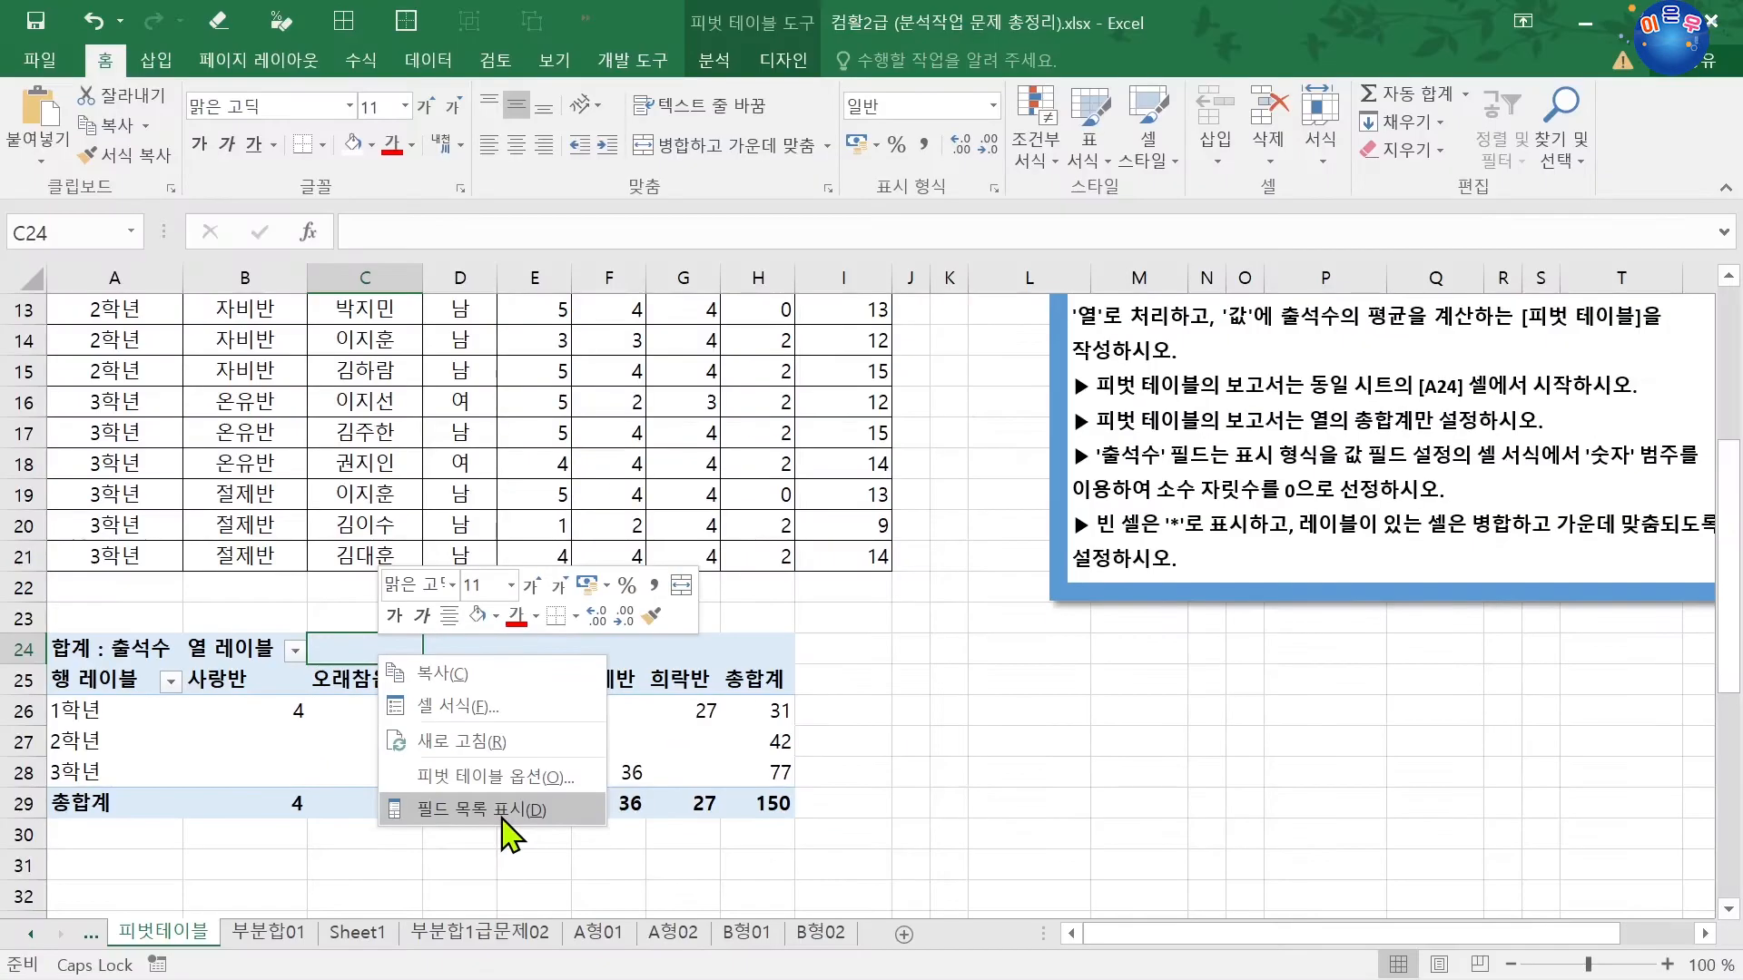
pyautogui.click(488, 807)
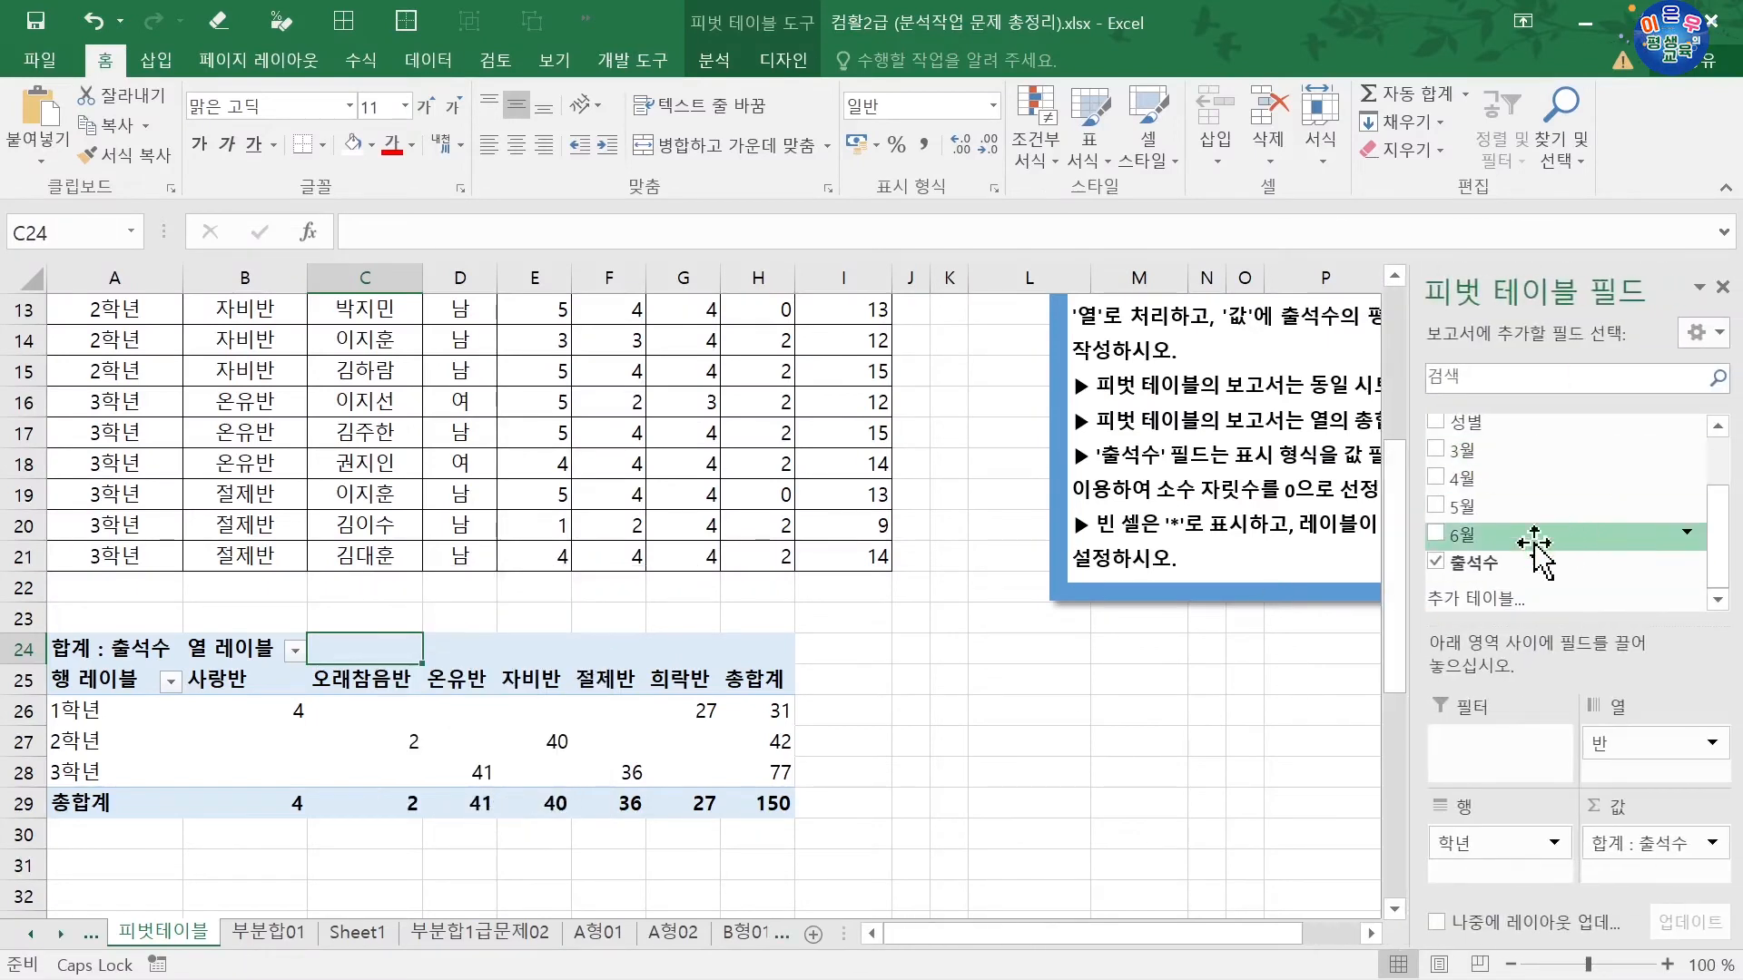
pyautogui.click(248, 749)
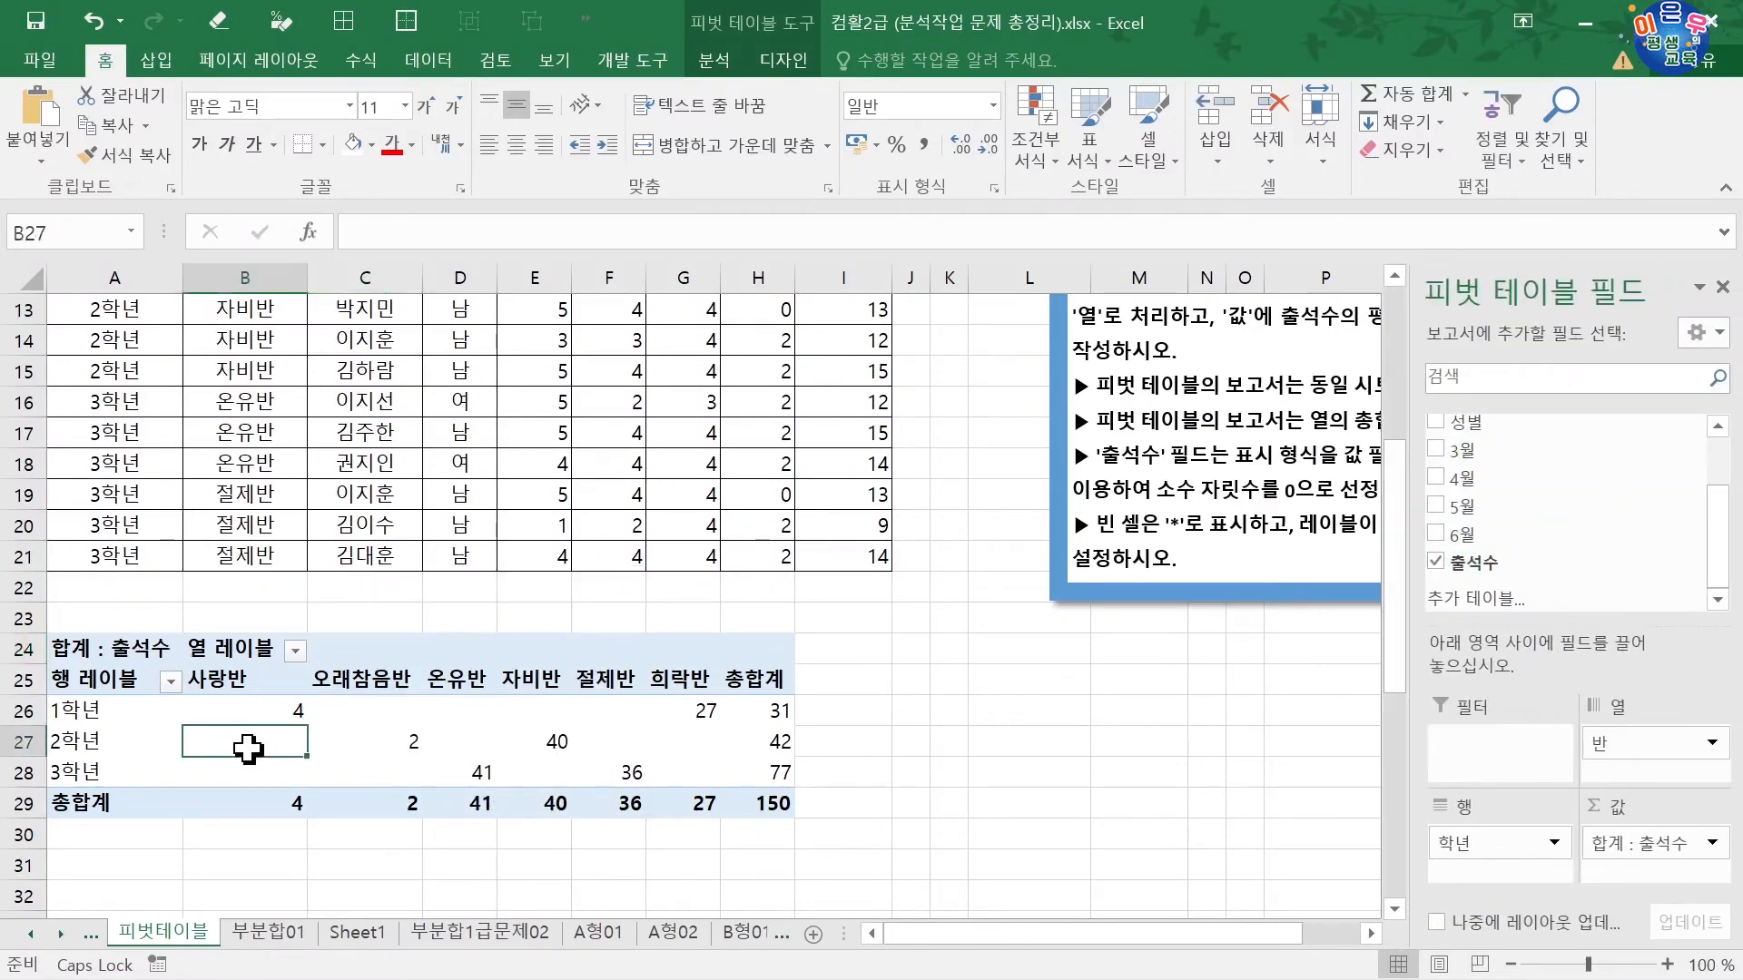
# Try to delete the whole pivot table from a cell inside it, and undo the deletion
pyautogui.click(392, 740)
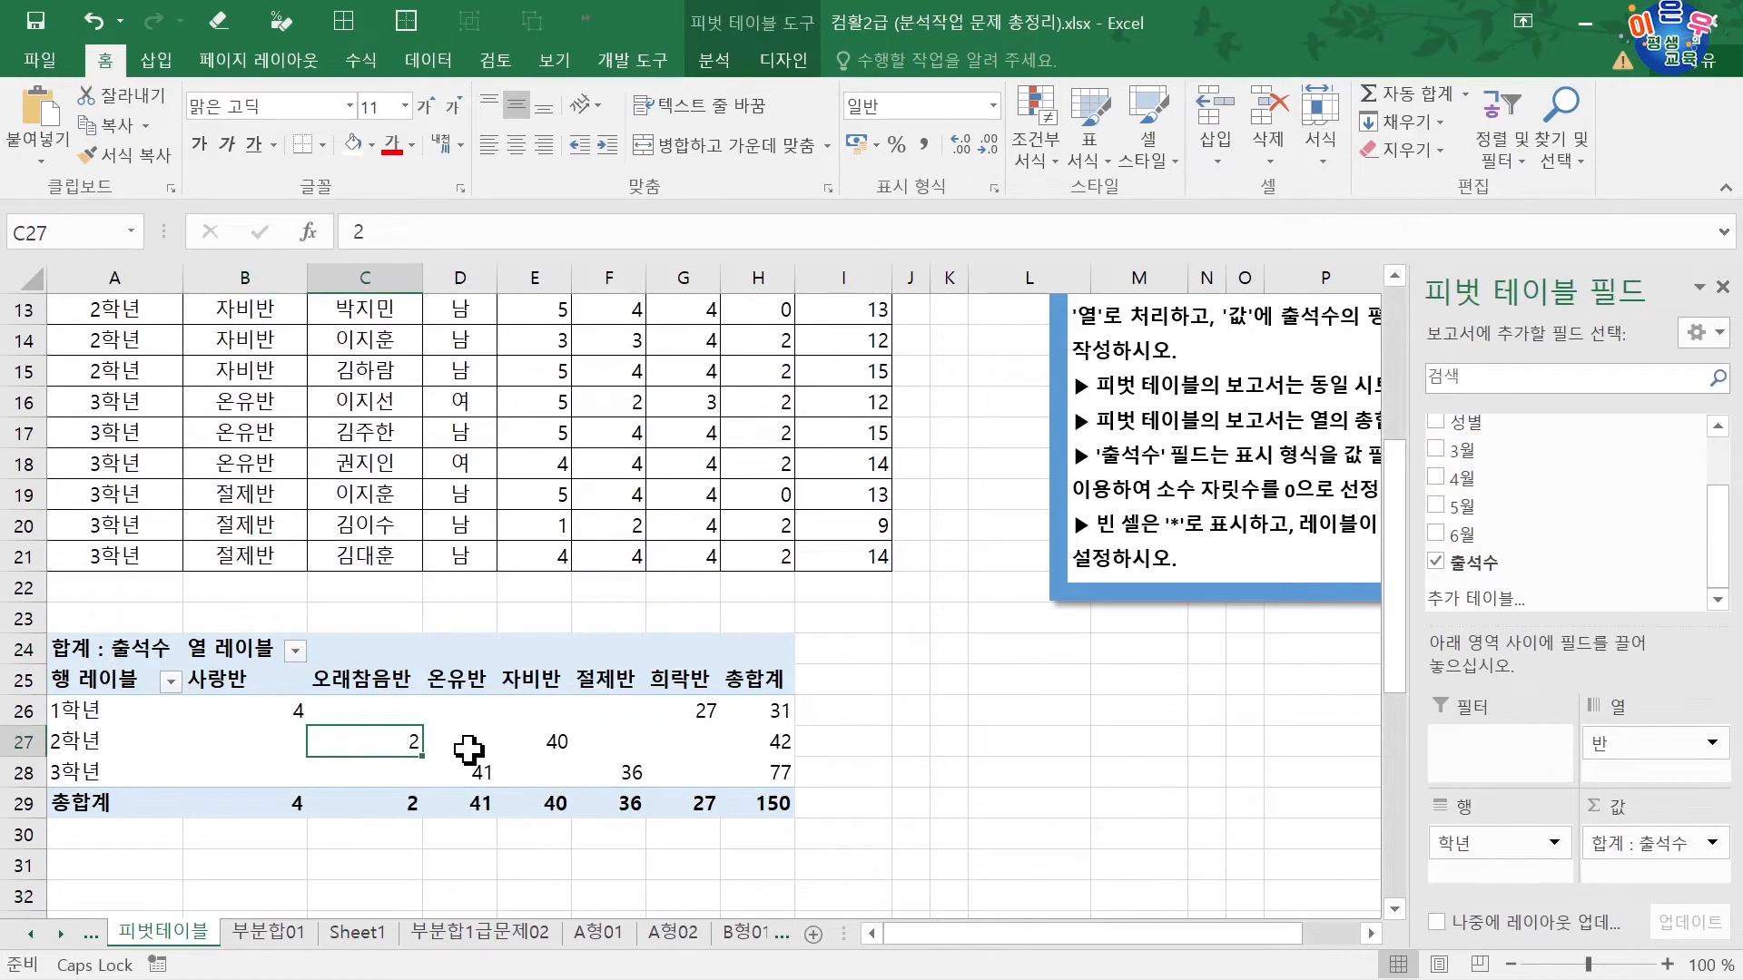
pyautogui.hotkey('ctrl', 'a')
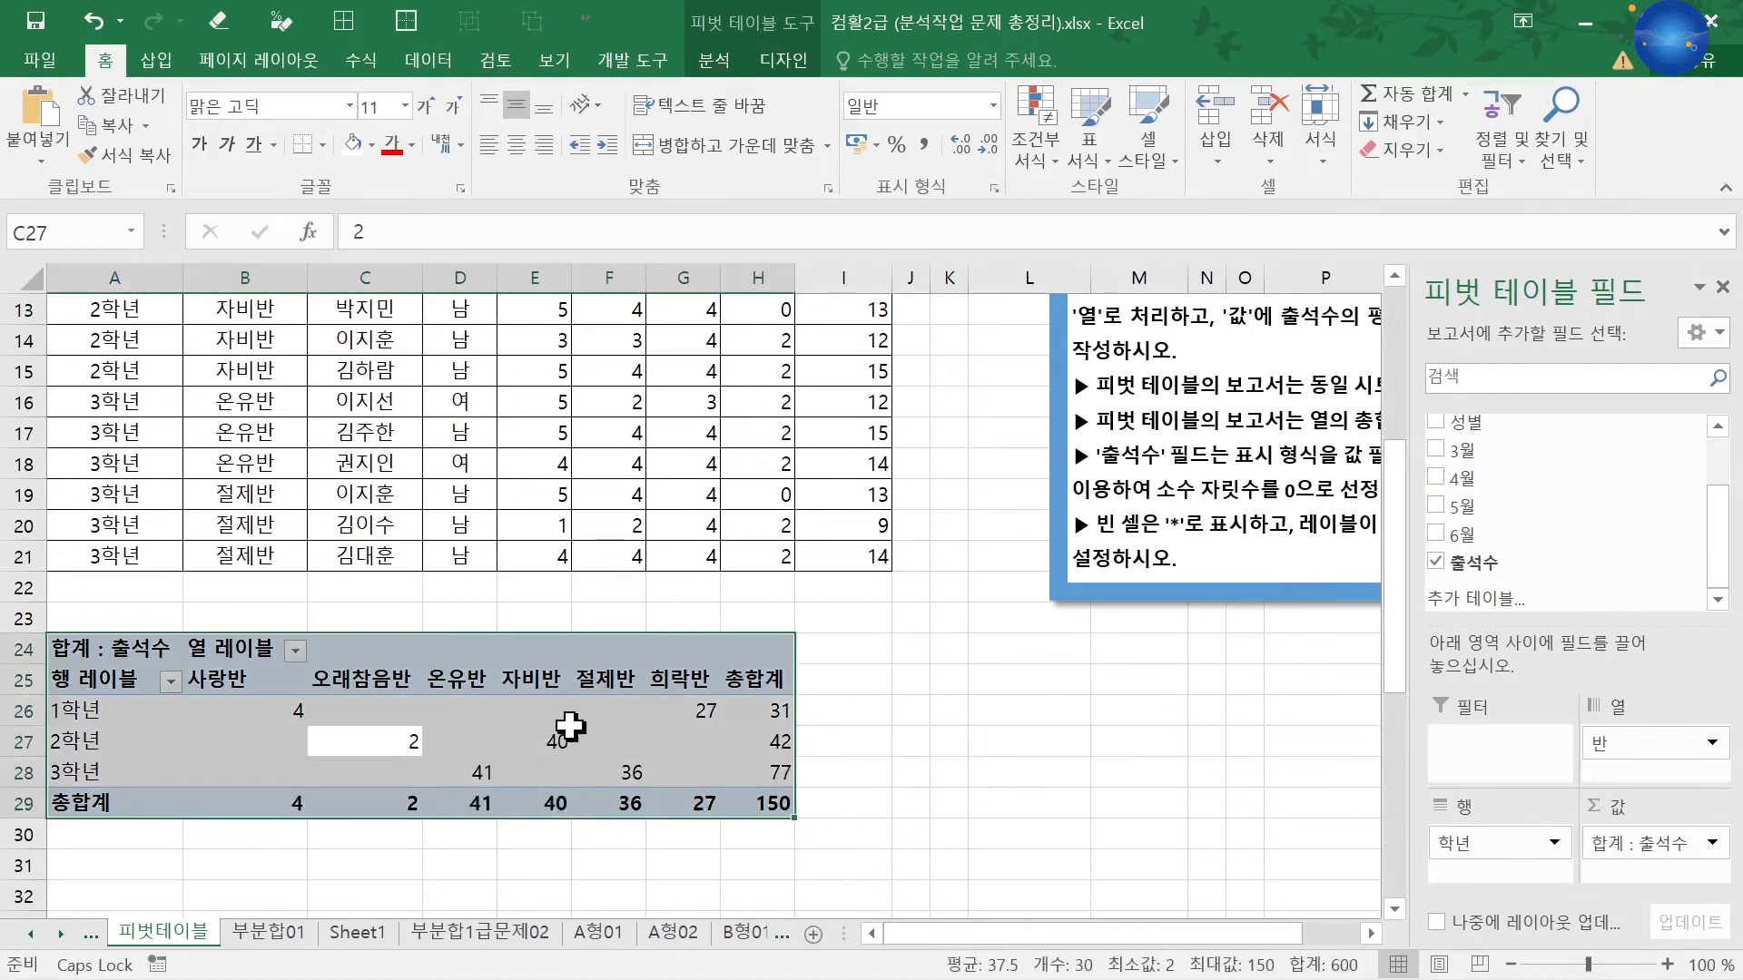
pyautogui.press('Delete')
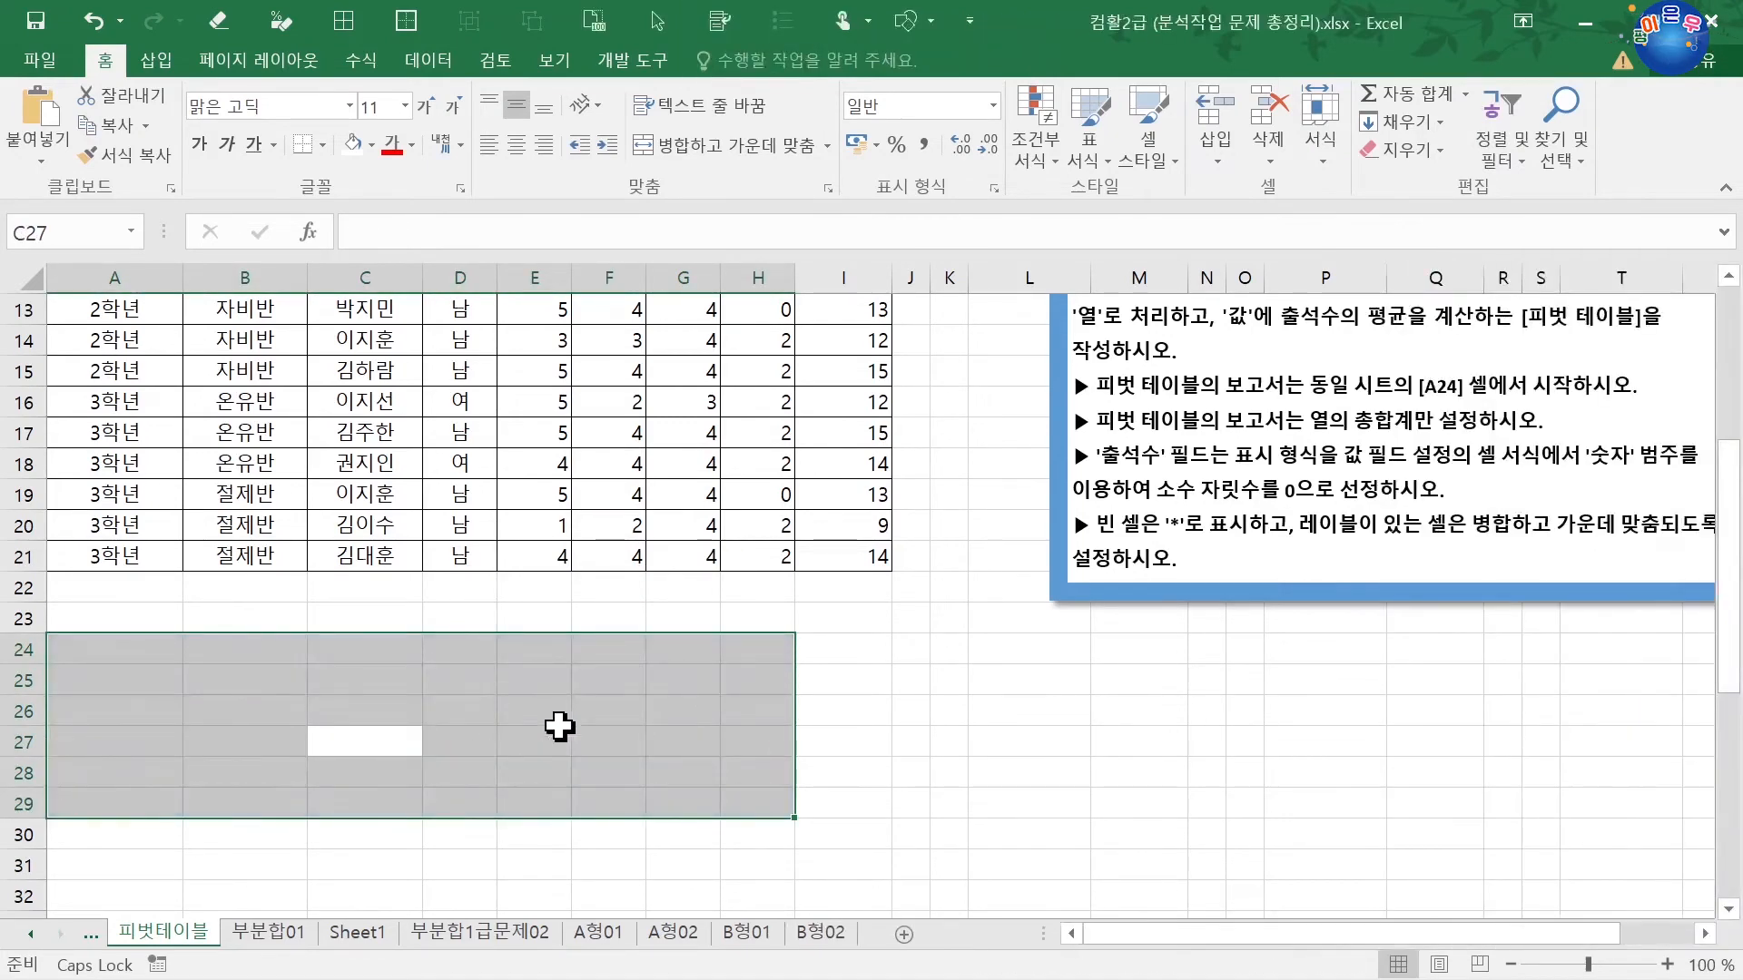
pyautogui.hotkey('ctrl', 'z')
# Select the whole pivot table from cell A24, erase it with the cells' Clear All command, and undo the clearing
pyautogui.click(123, 651)
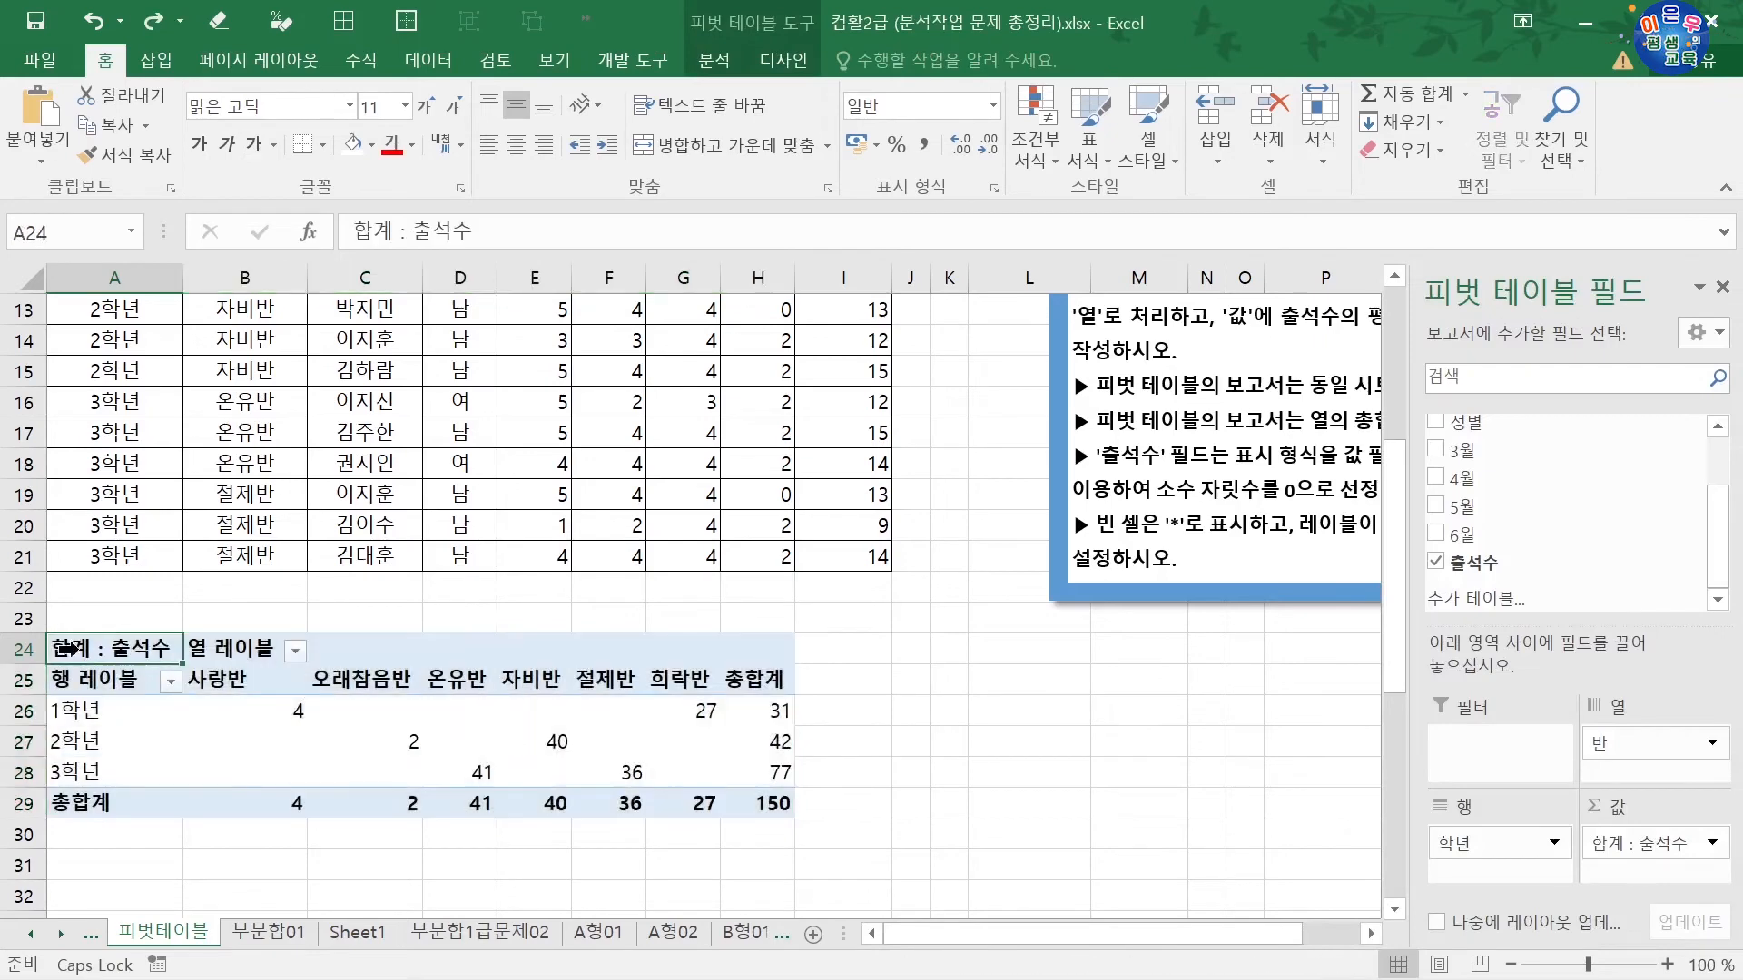
pyautogui.click(32, 649)
pyautogui.click(102, 650)
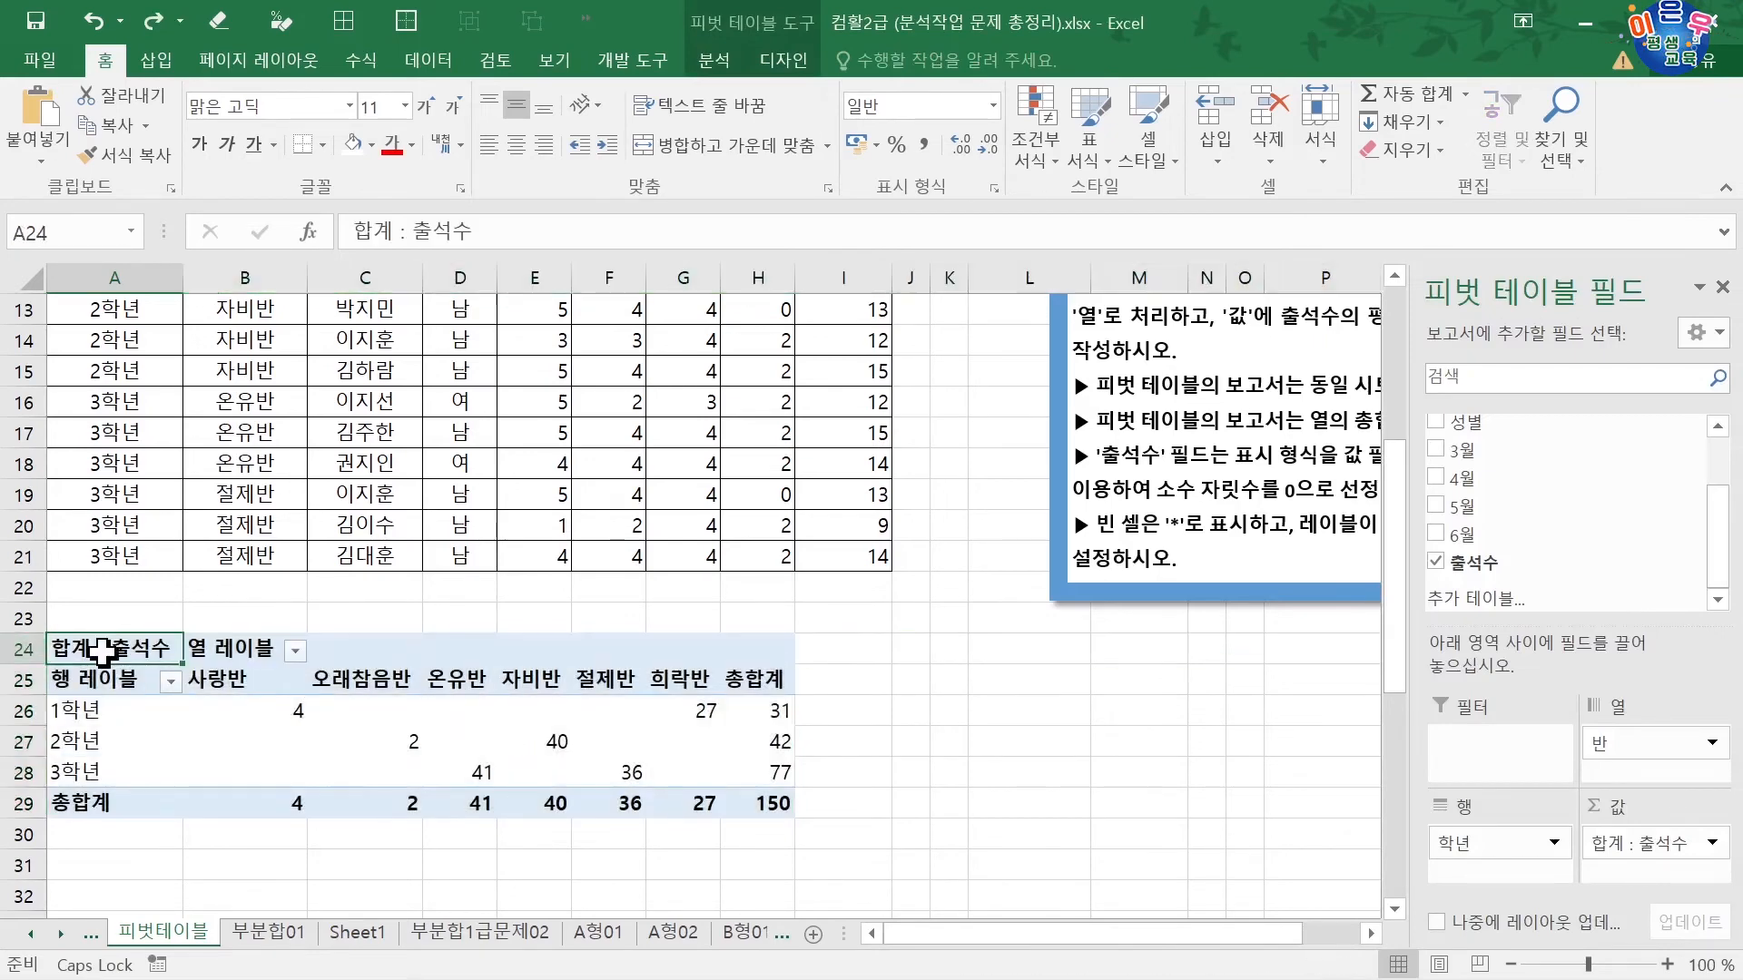
pyautogui.hotkey('ctrl', 'a')
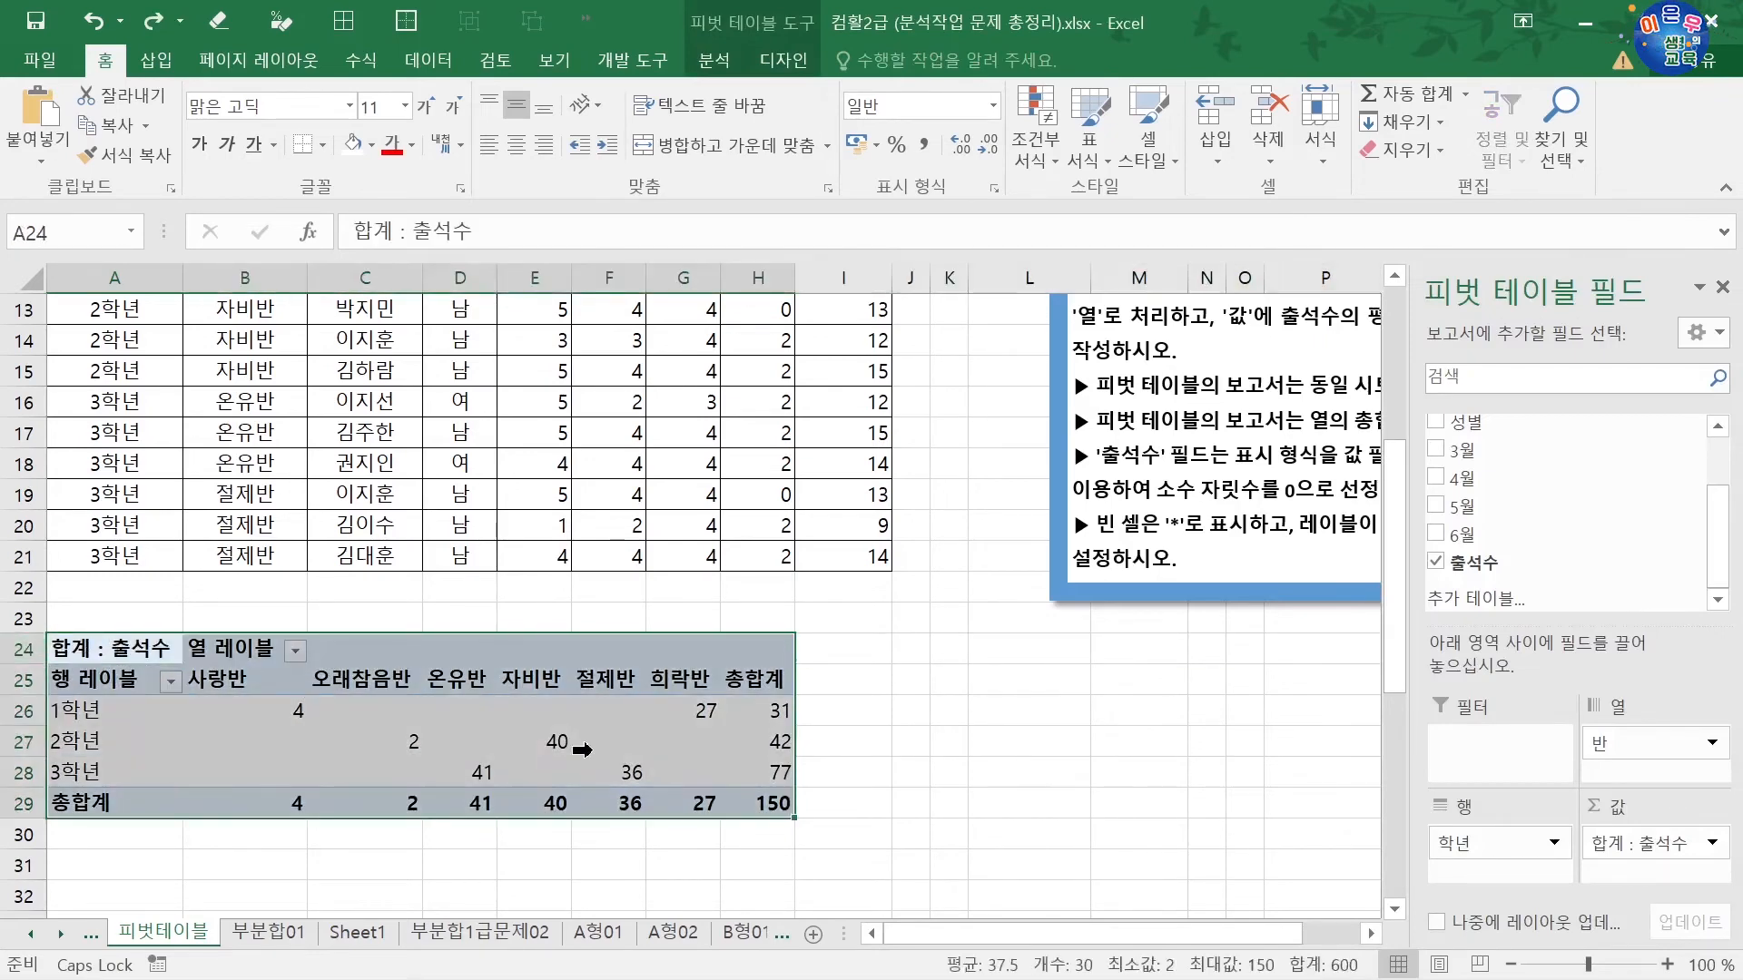
pyautogui.click(93, 651)
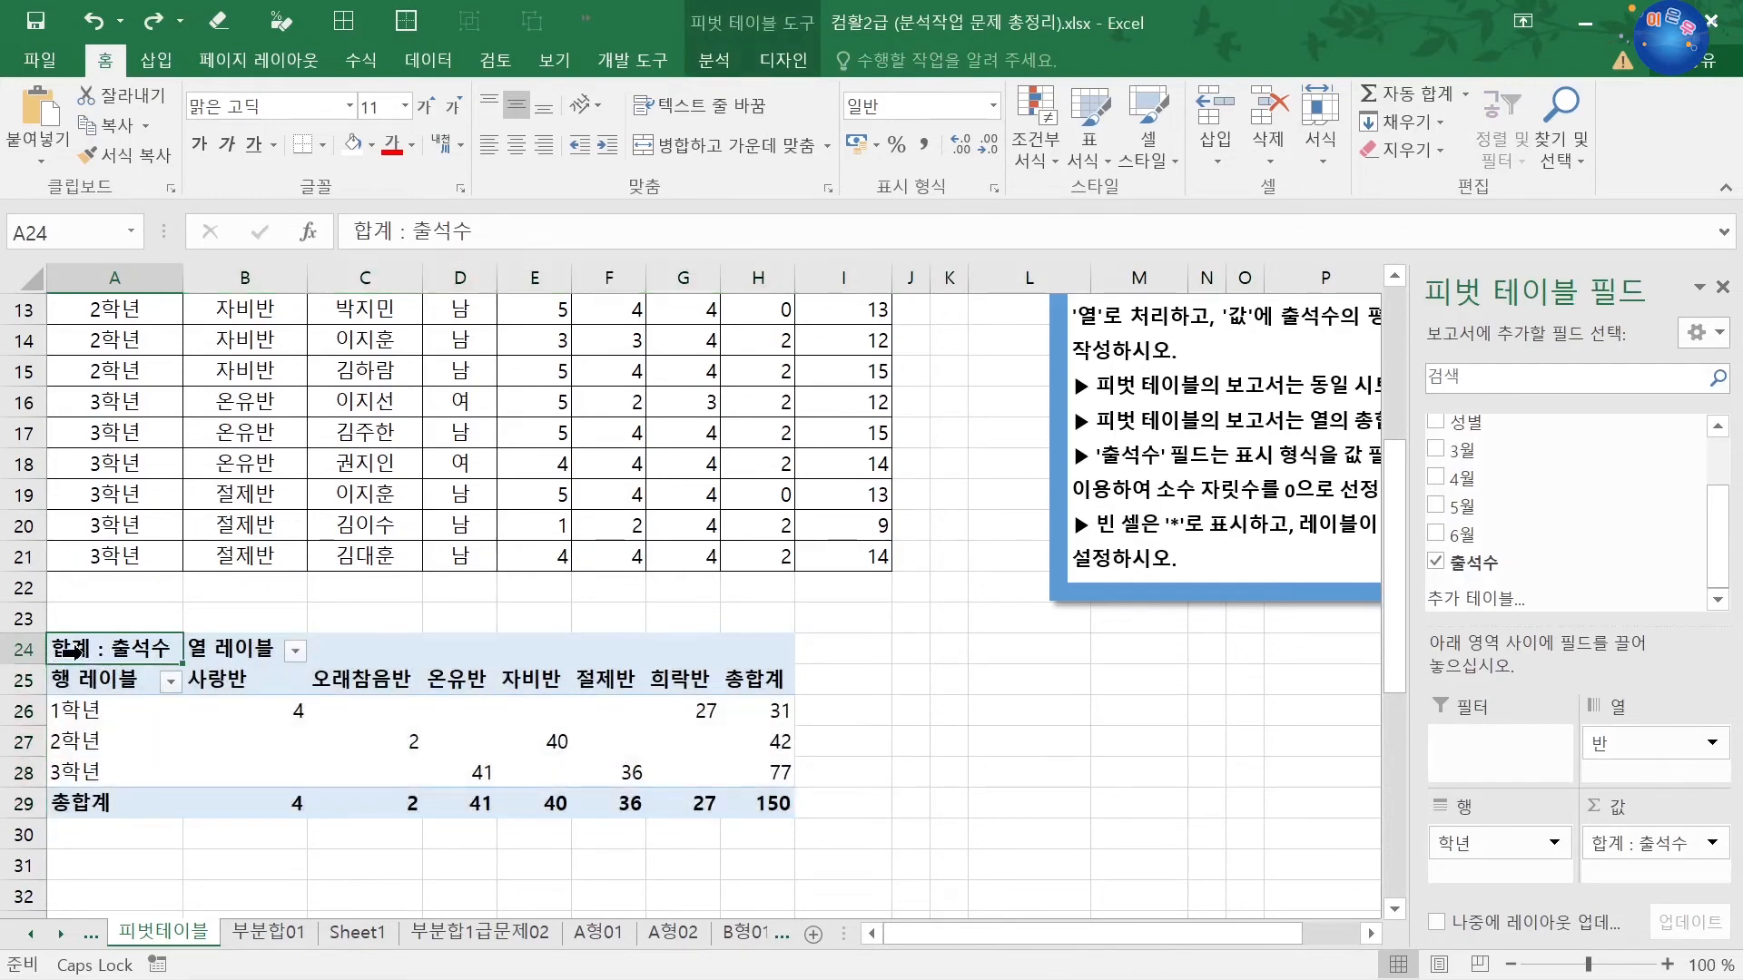
pyautogui.click(71, 651)
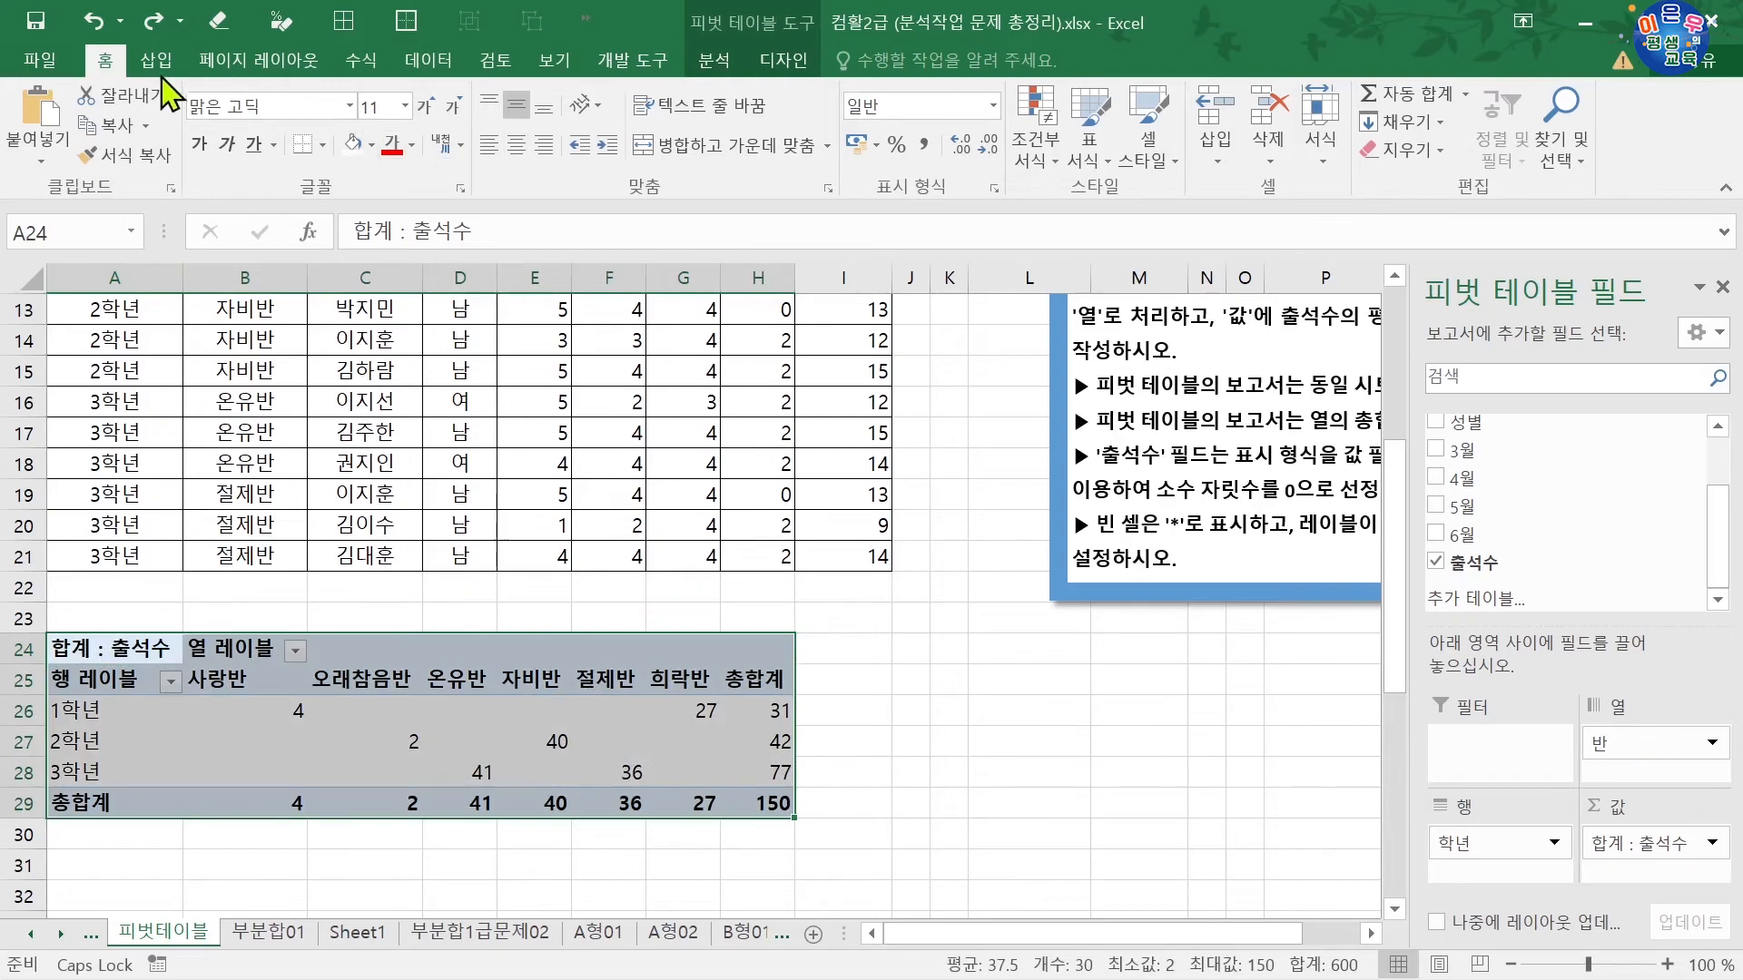
pyautogui.click(1443, 152)
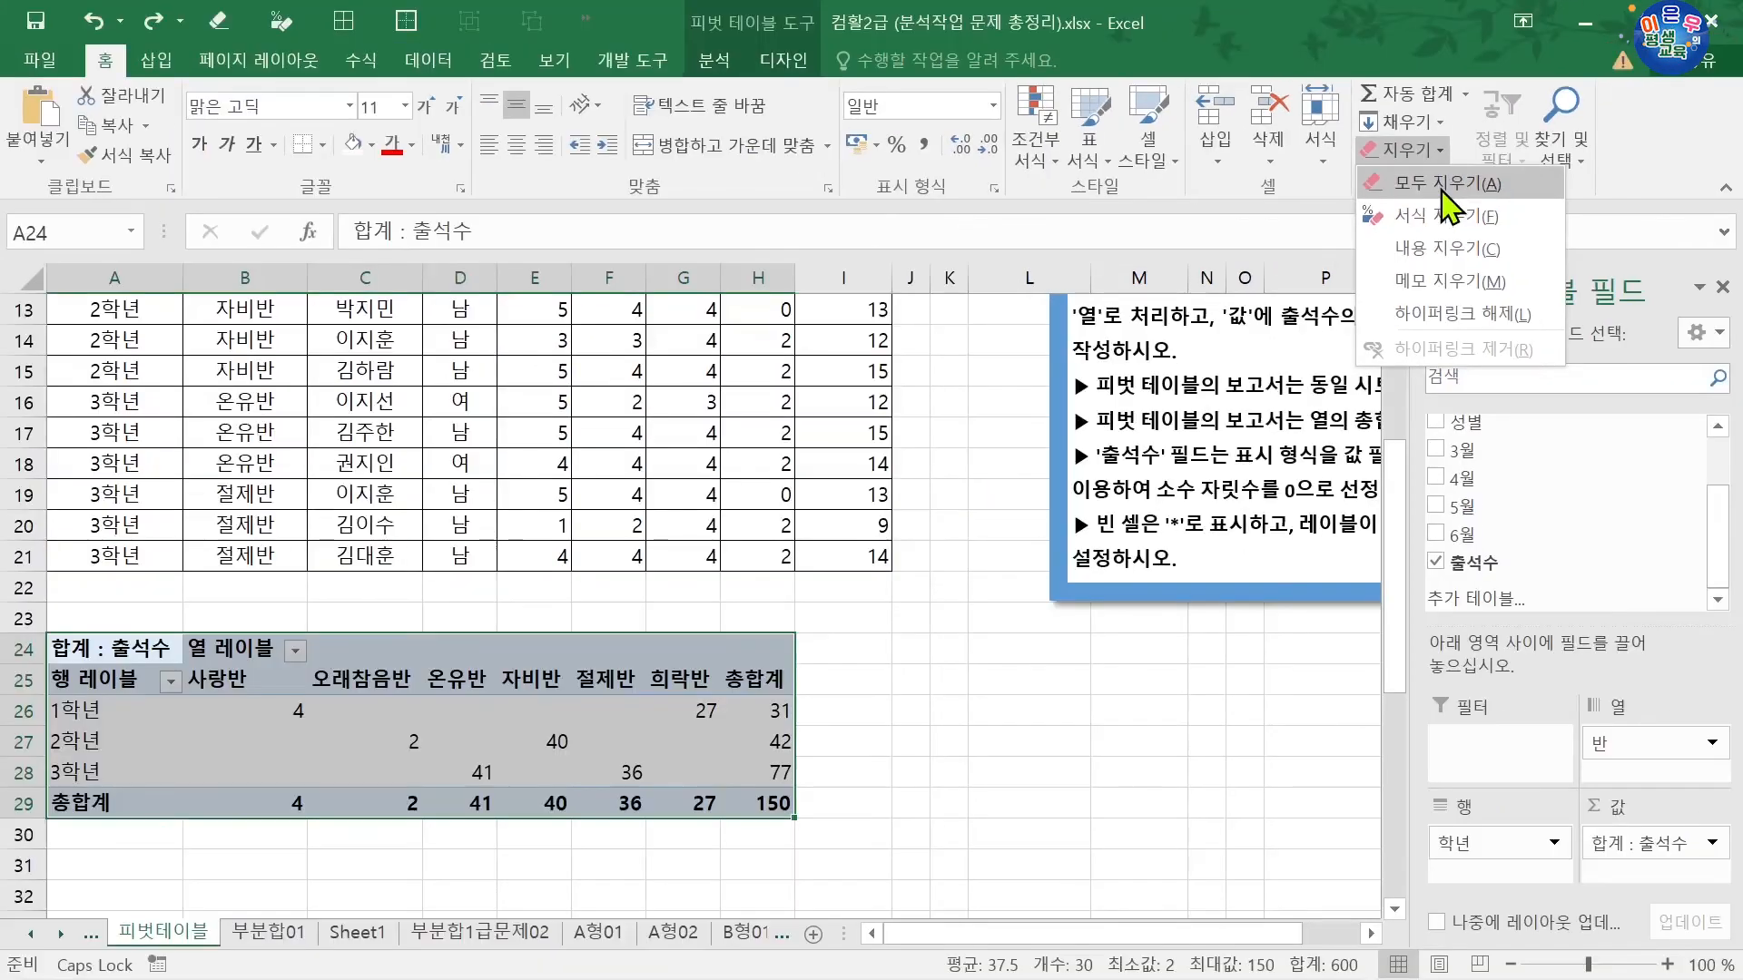
pyautogui.click(1449, 187)
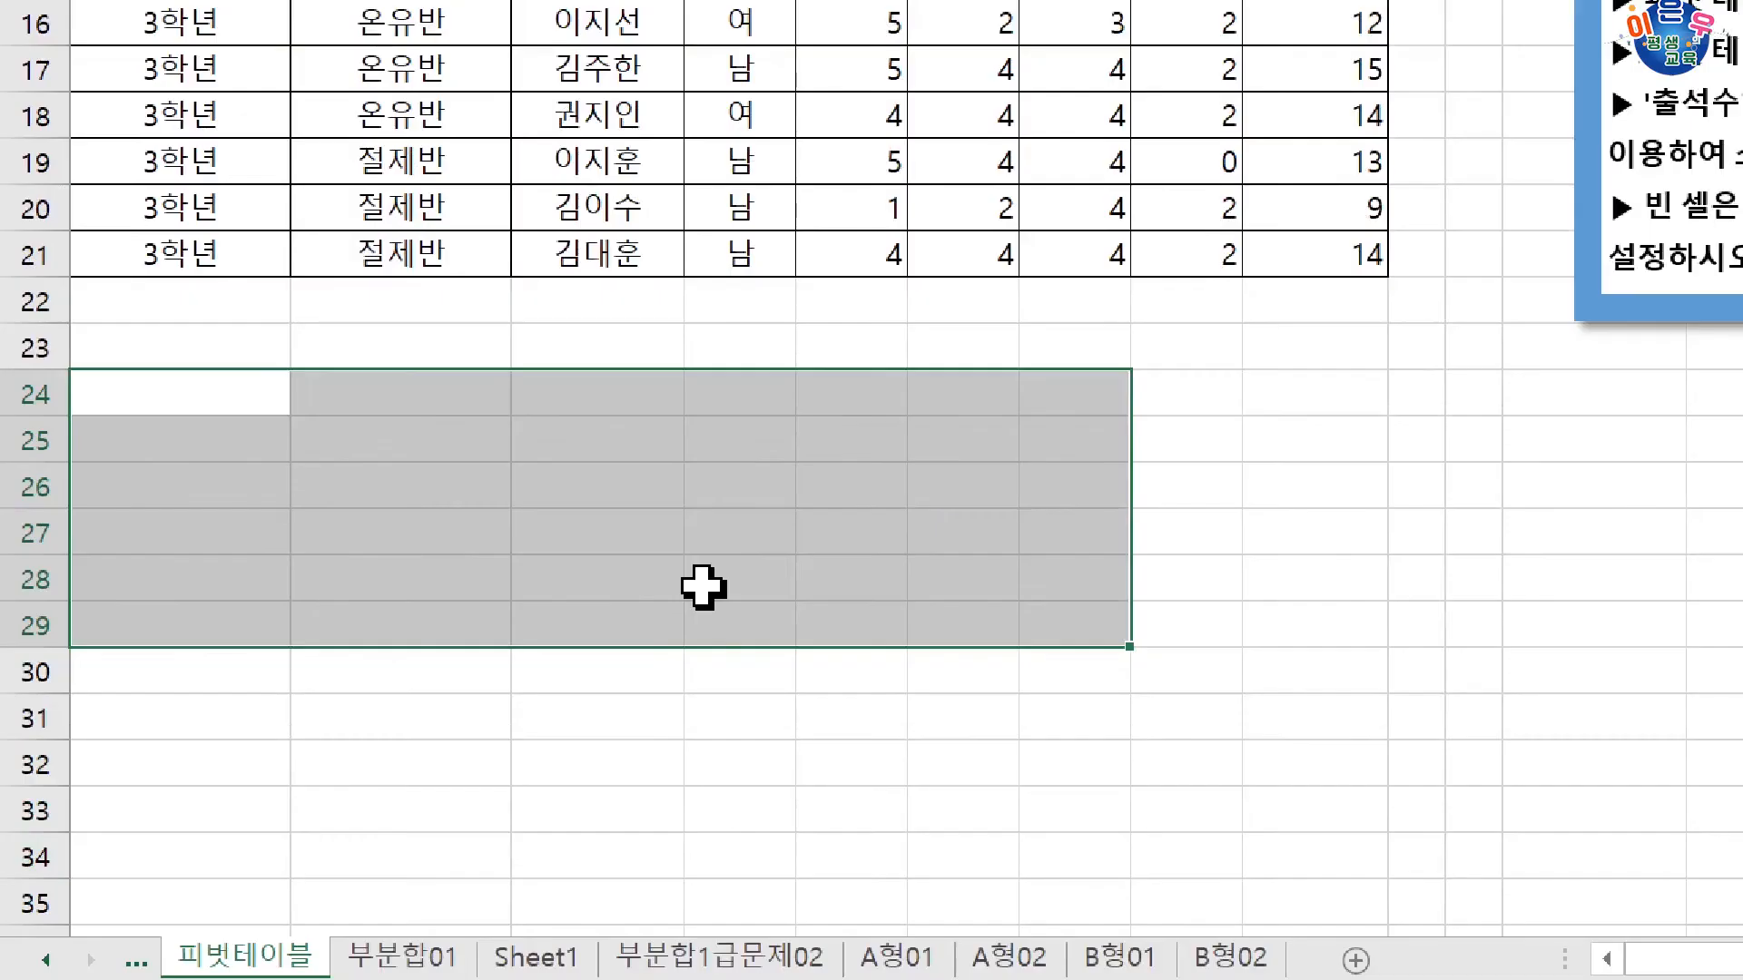
pyautogui.hotkey('ctrl', 'z')
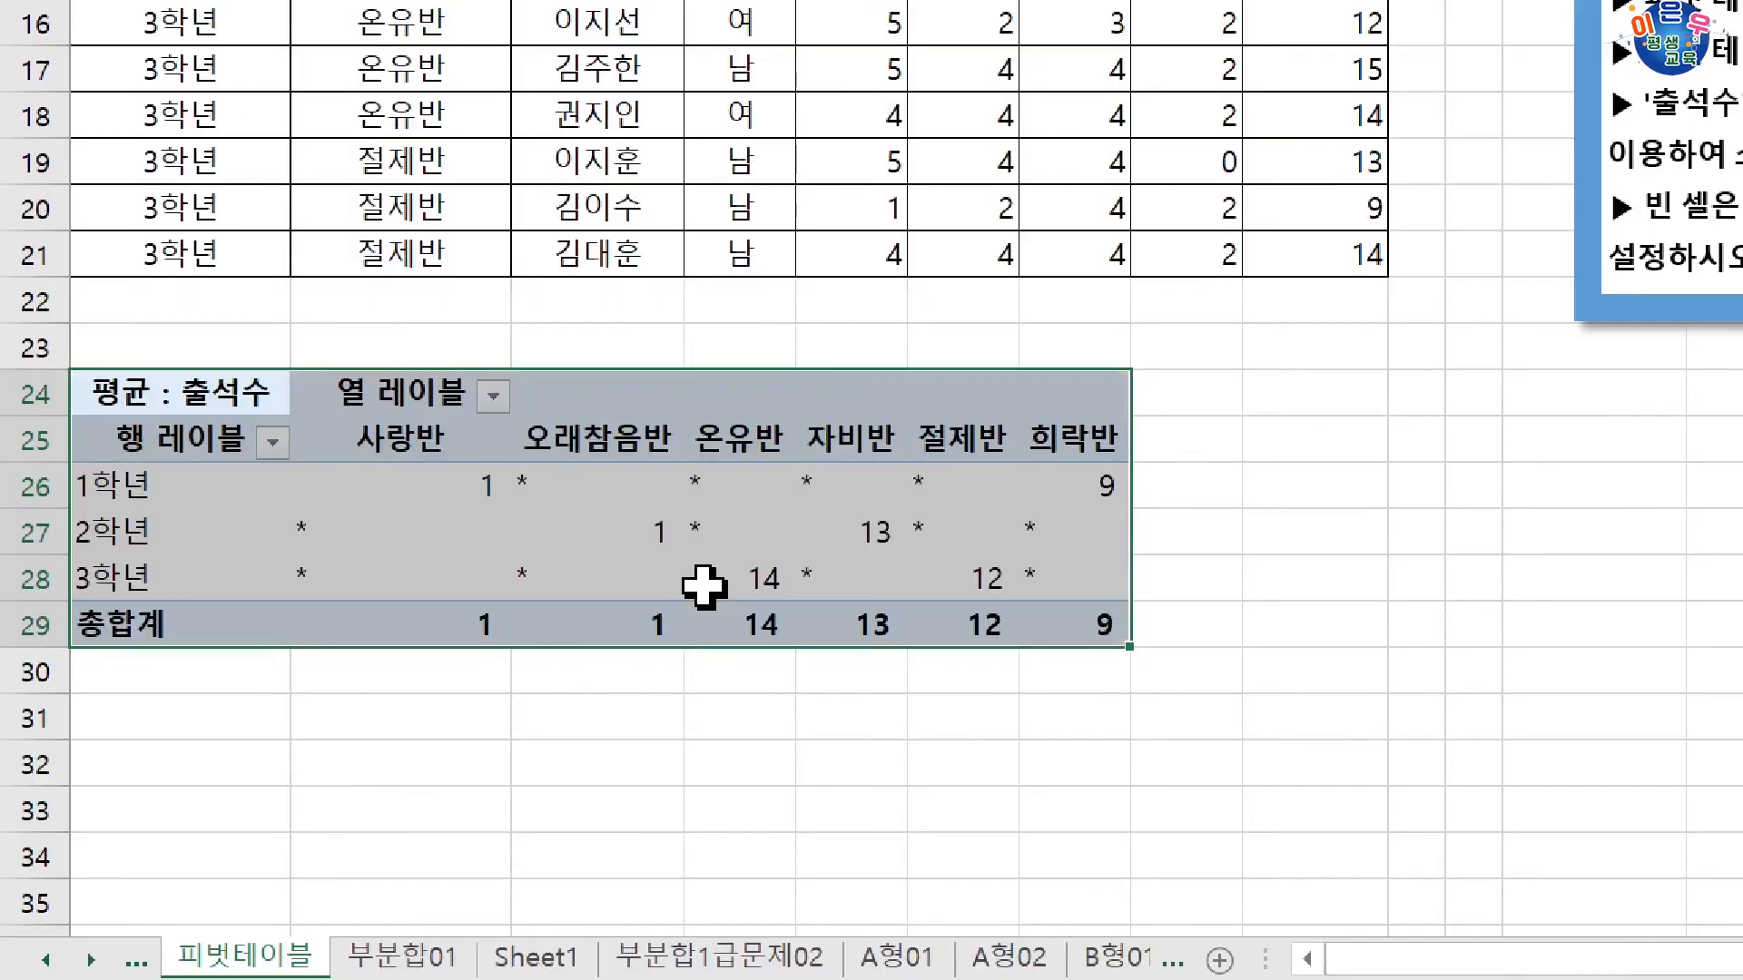
# Clear all fields from the 출석수 average pivot table with the pivot table's own Clear All command
pyautogui.click(481, 775)
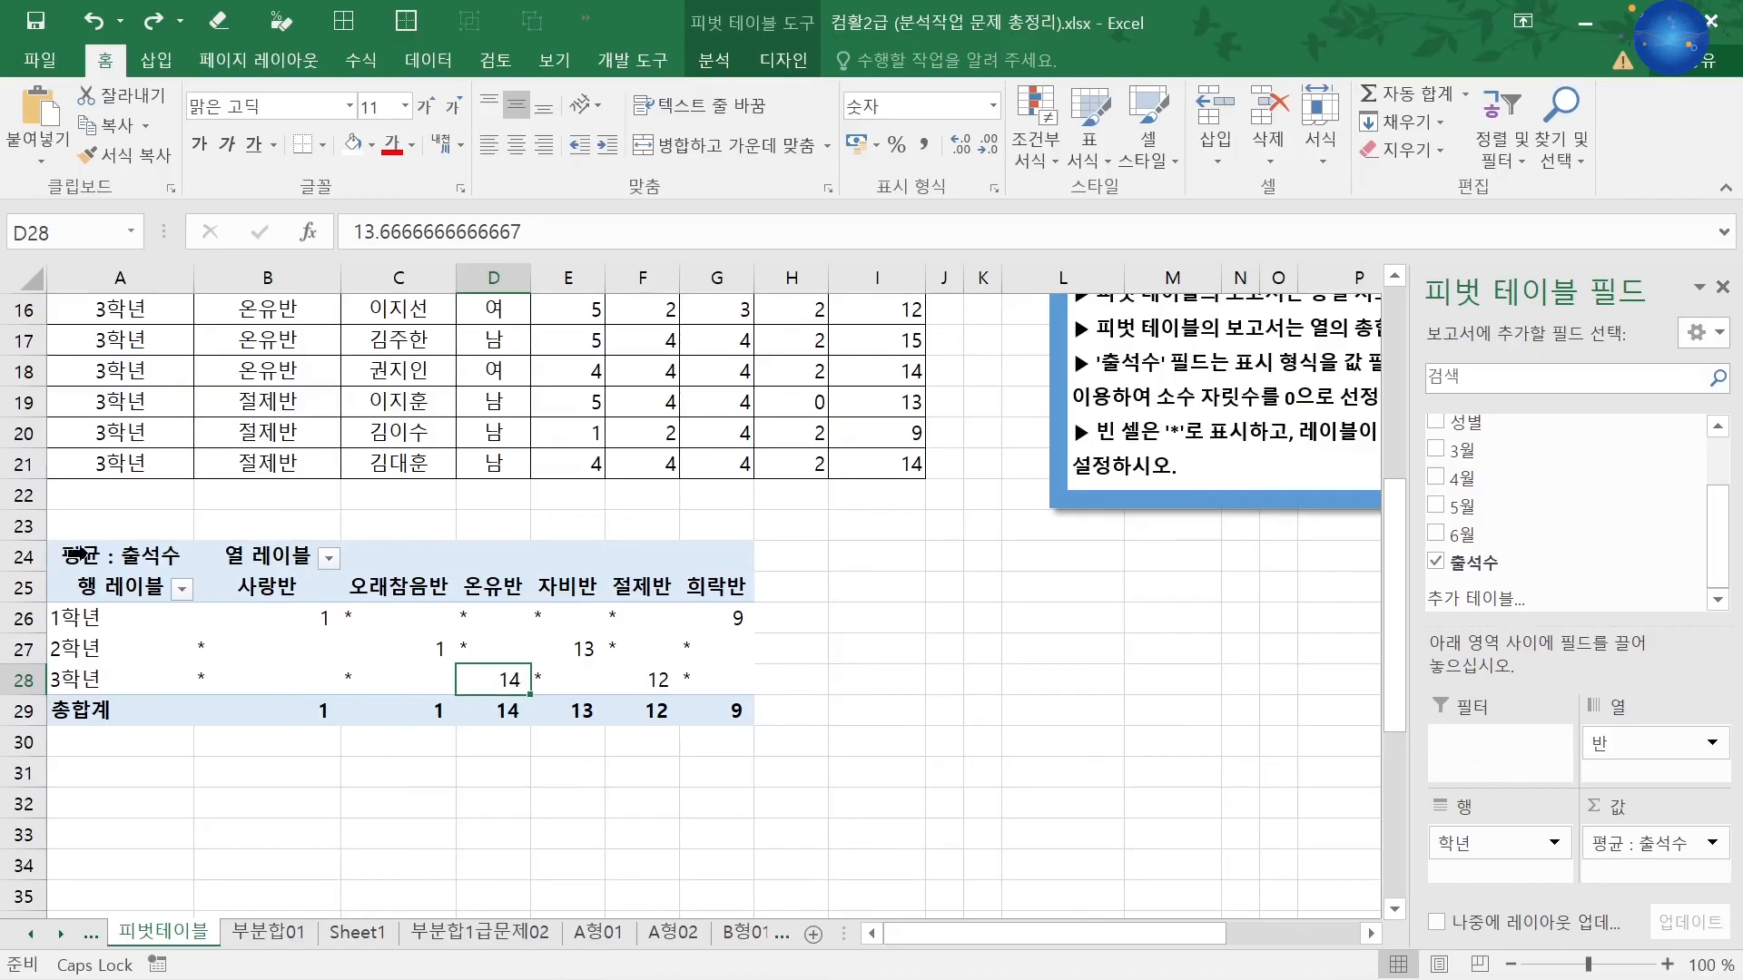
pyautogui.click(79, 553)
pyautogui.click(735, 60)
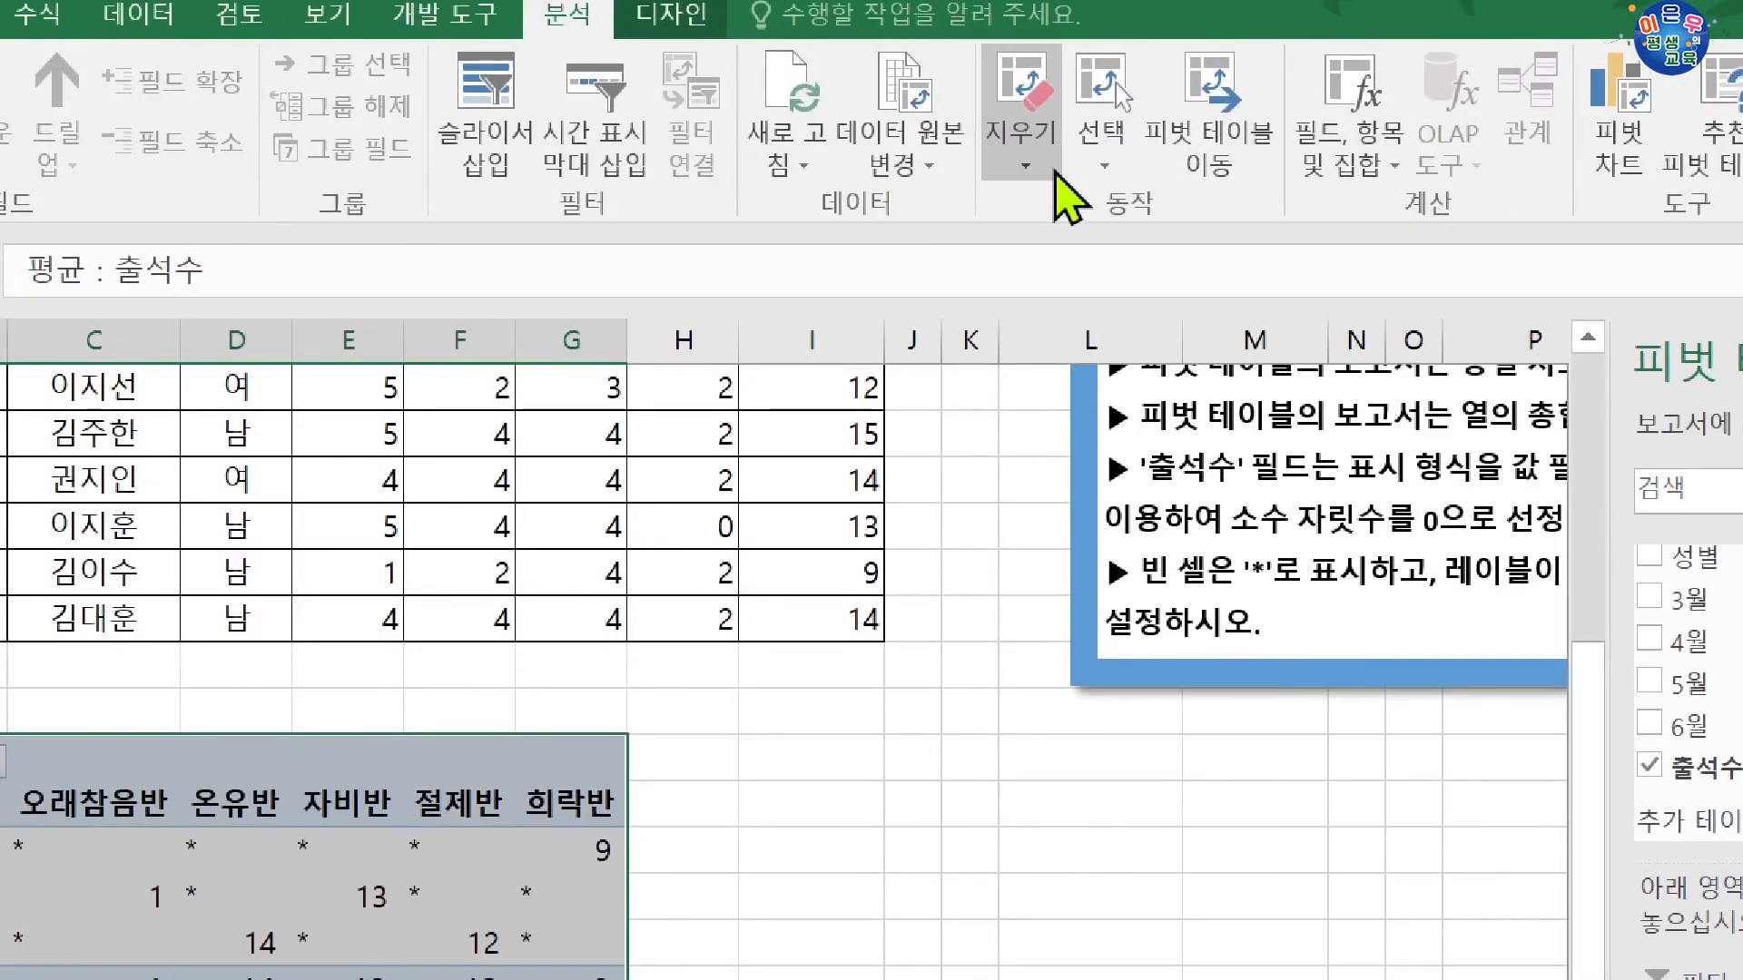
pyautogui.click(1039, 90)
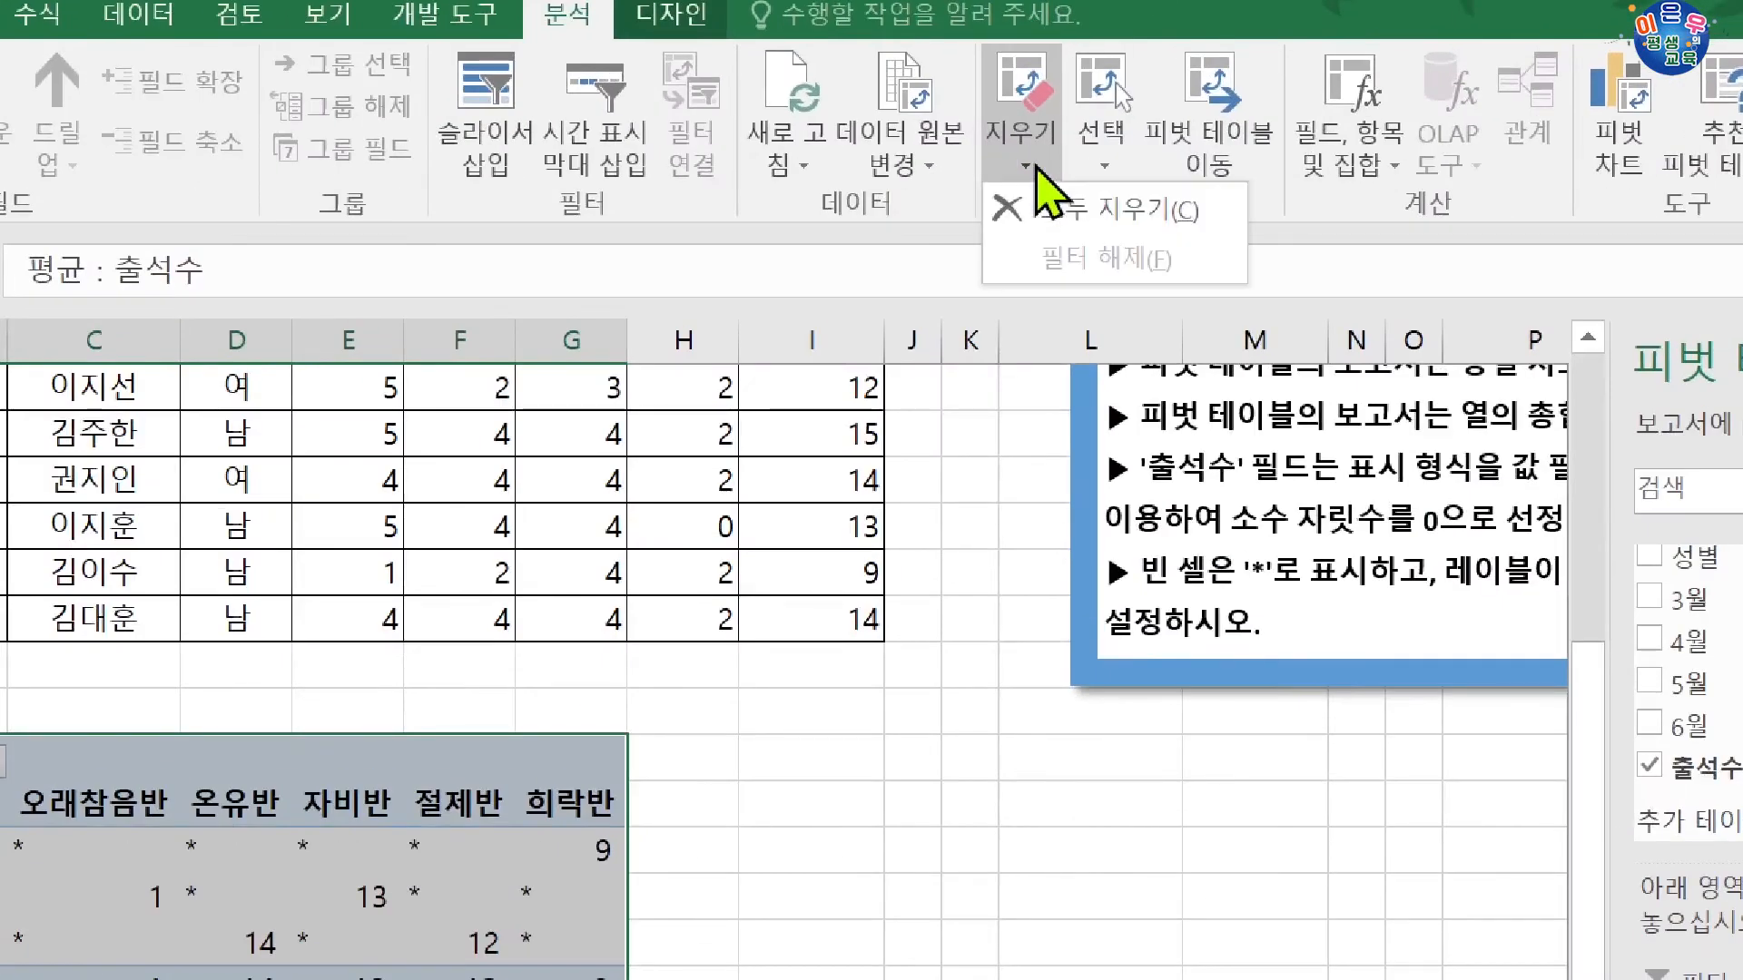
pyautogui.click(1052, 217)
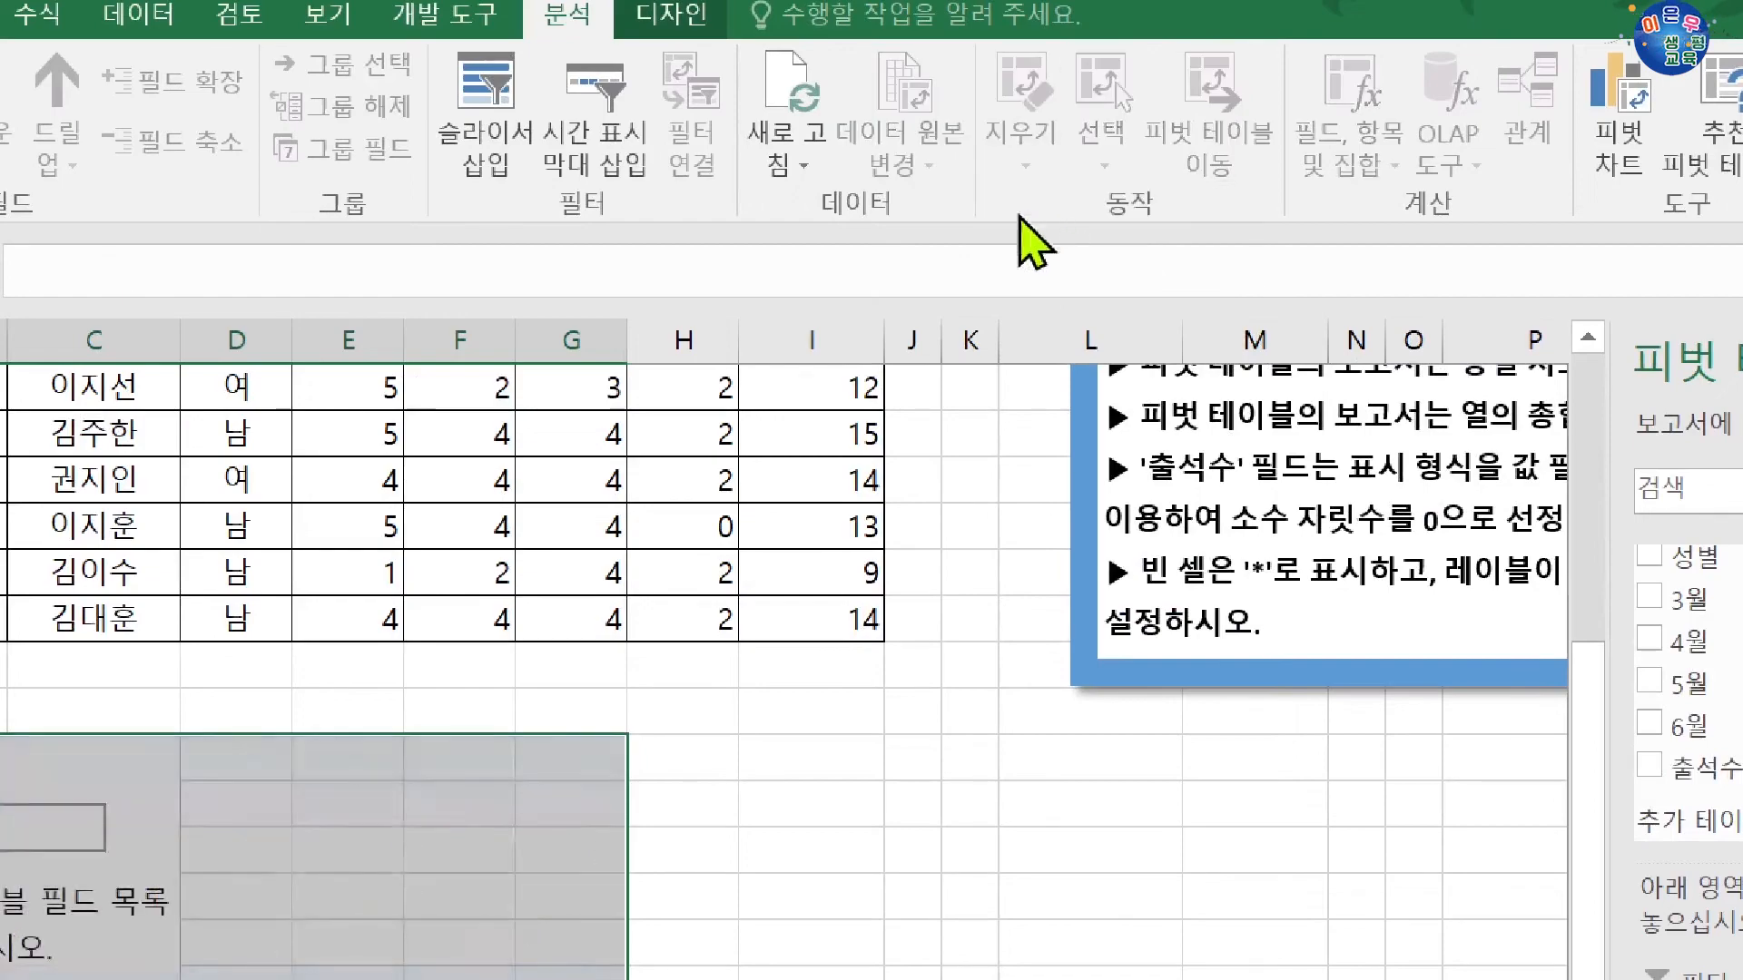
# Erase the empty pivot table placeholder at A24 with the cells' Clear All command, and undo back to the filled pivot table
pyautogui.scroll(-5, 502, 755)
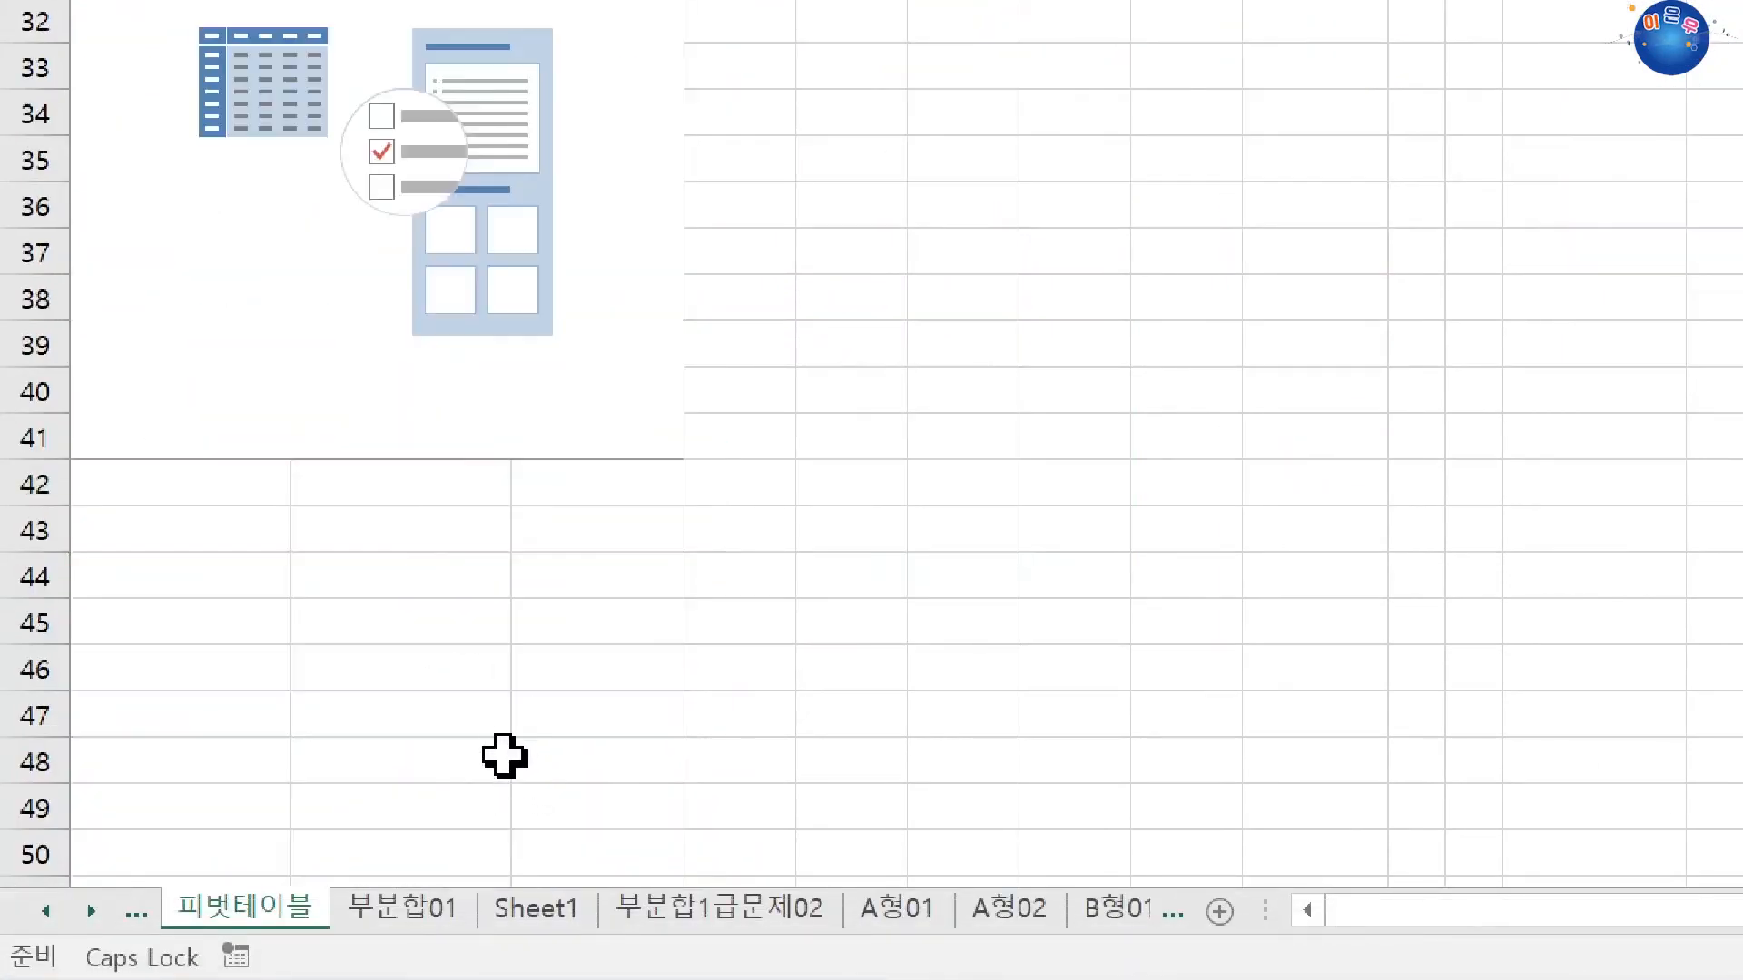
pyautogui.scroll(4, 451, 693)
pyautogui.moveTo(113, 221)
pyautogui.mouseDown()
pyautogui.moveTo(94, 202)
pyautogui.moveTo(460, 292)
pyautogui.moveTo(568, 661)
pyautogui.moveTo(563, 894)
pyautogui.moveTo(575, 836)
pyautogui.moveTo(583, 864)
pyautogui.mouseUp()
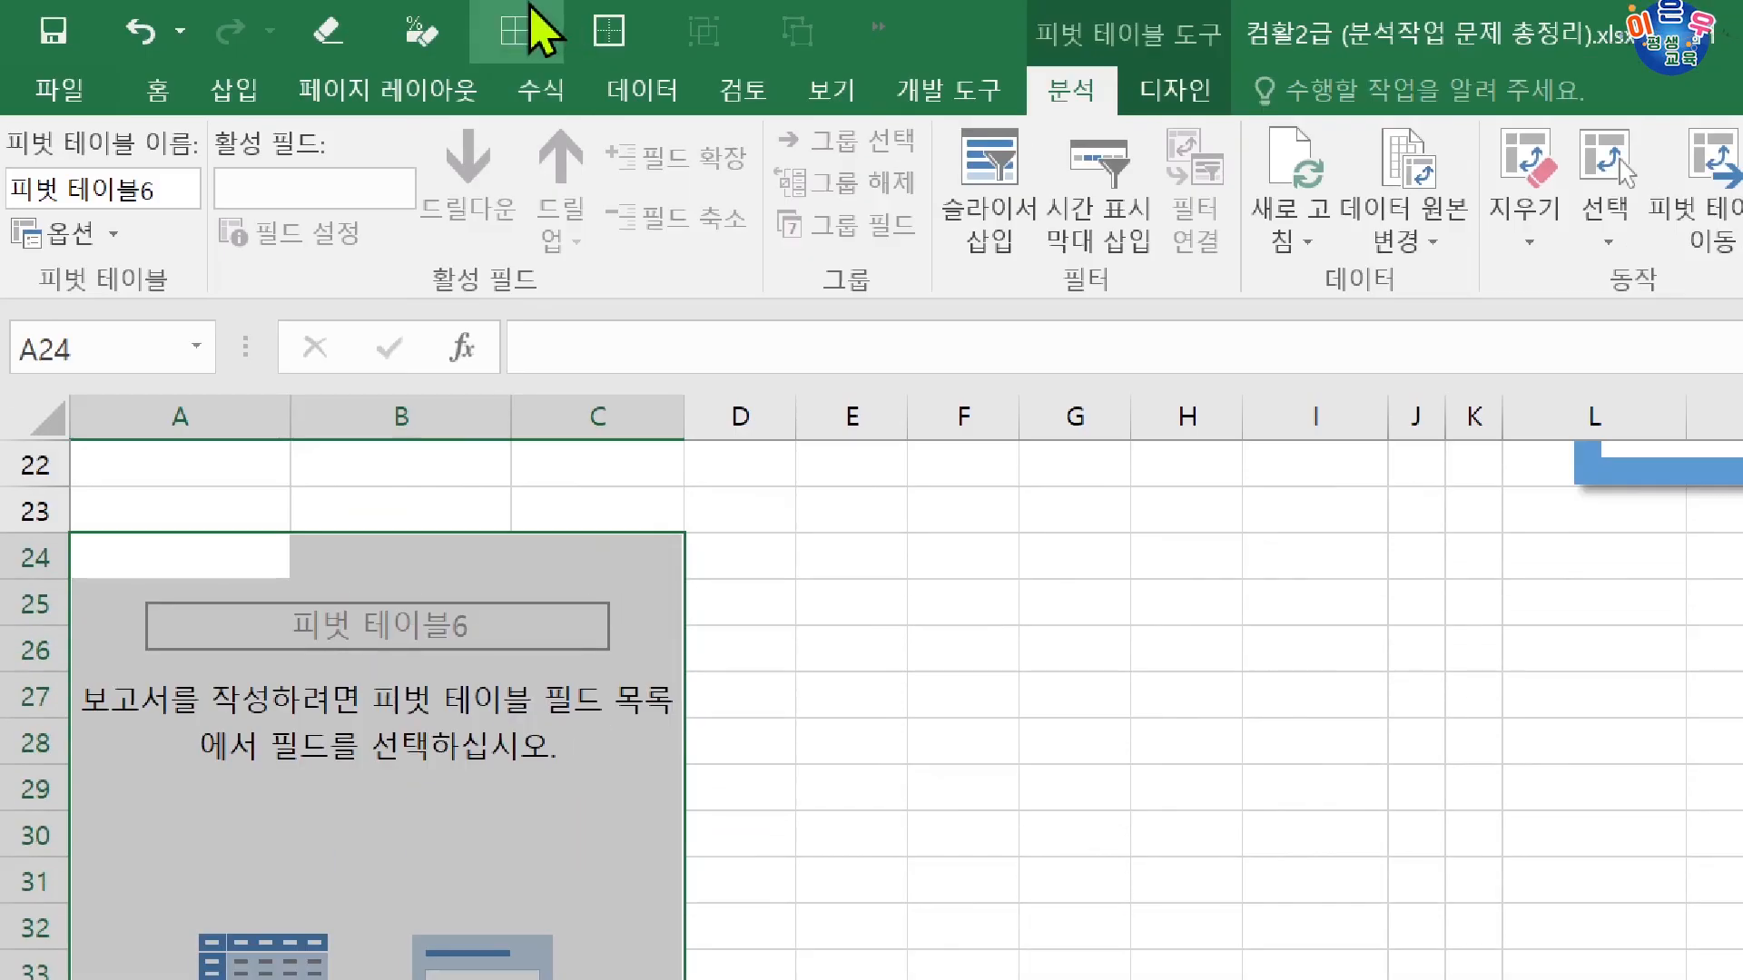
pyautogui.click(154, 91)
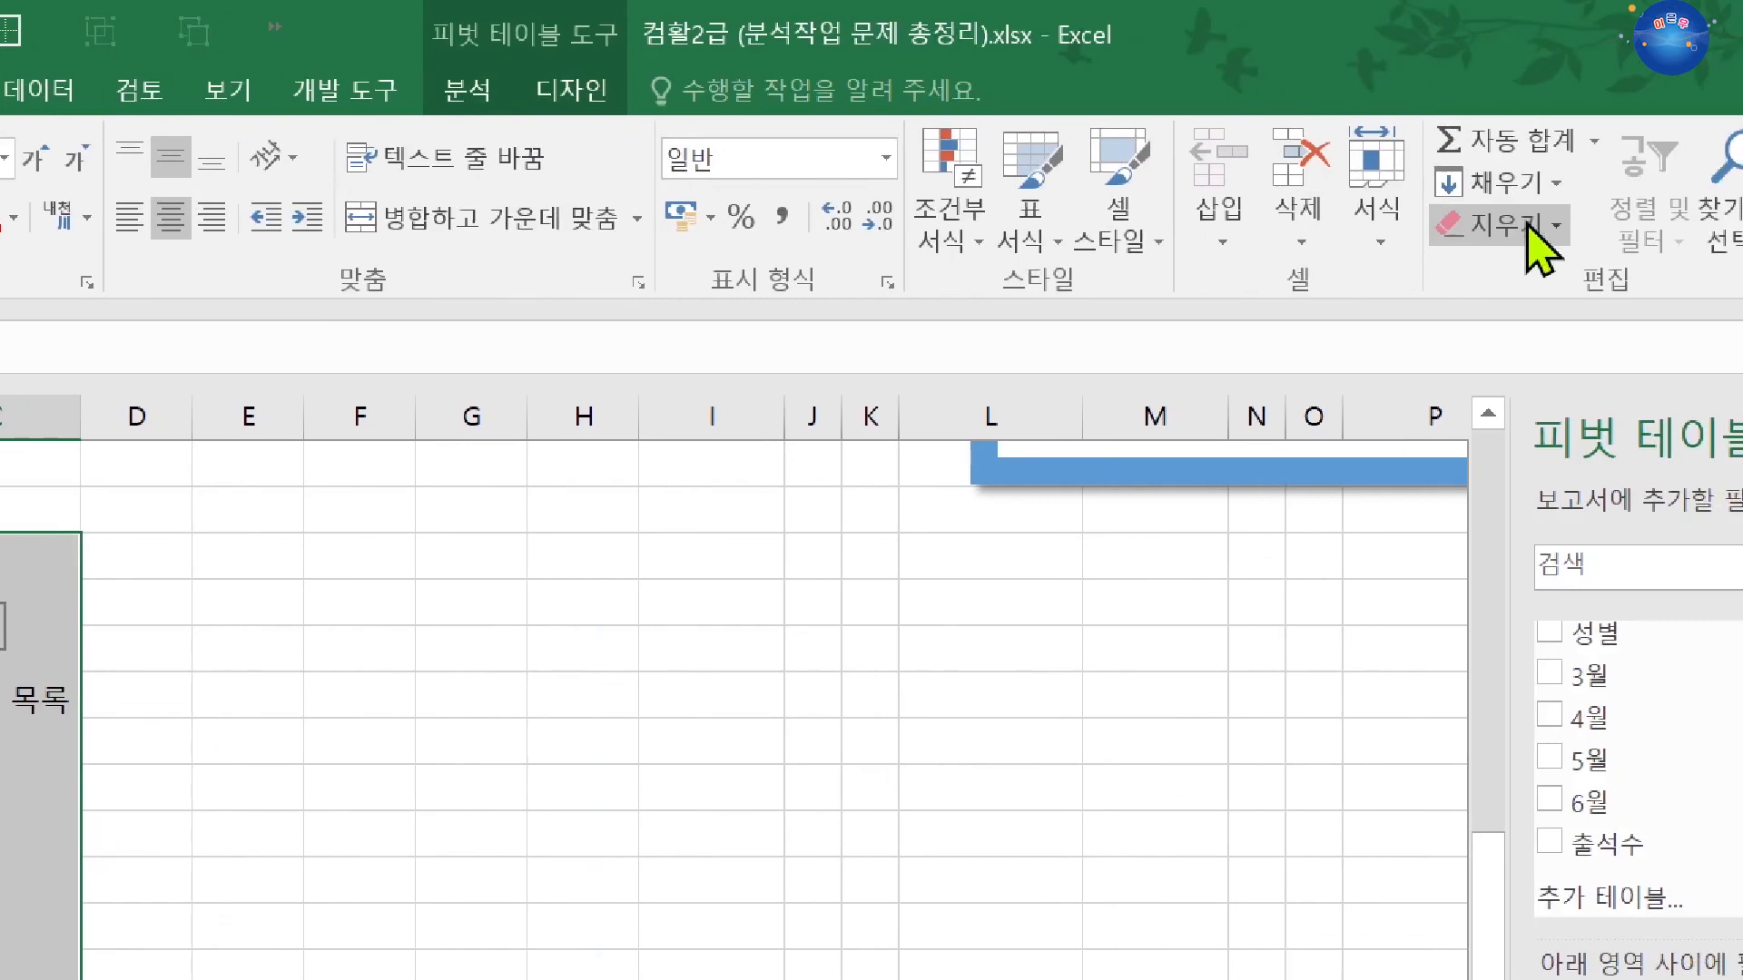
pyautogui.click(1527, 222)
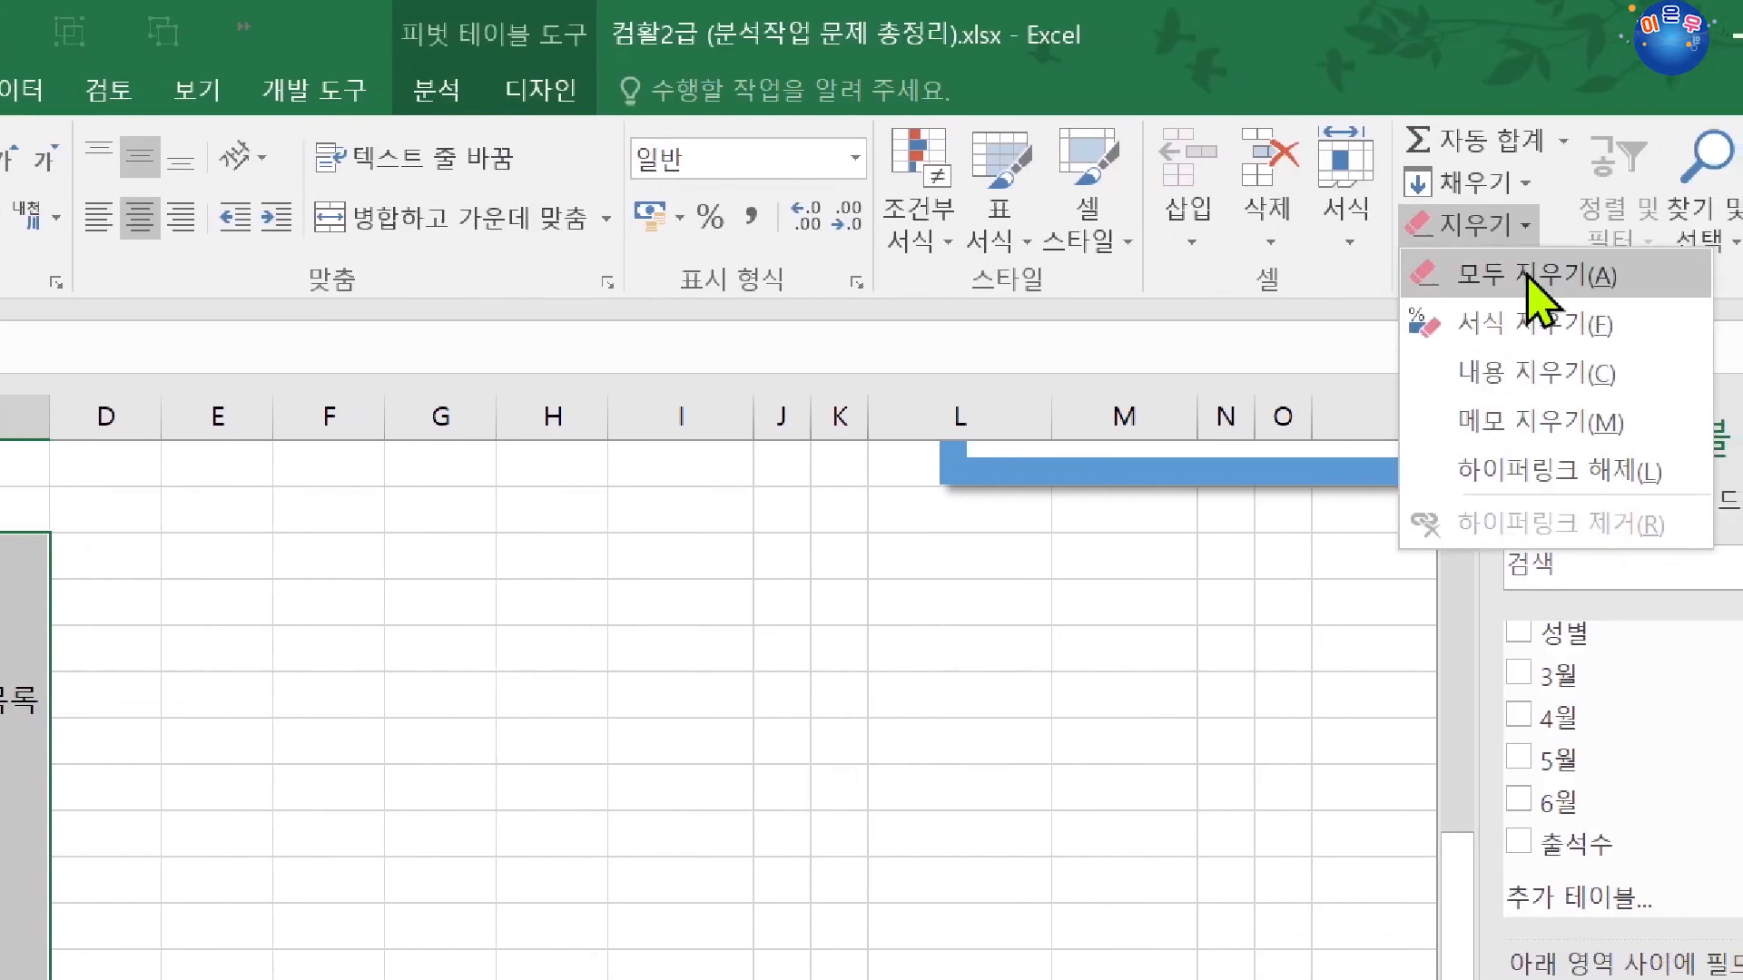
pyautogui.click(1534, 282)
pyautogui.click(357, 548)
pyautogui.scroll(3, 363, 563)
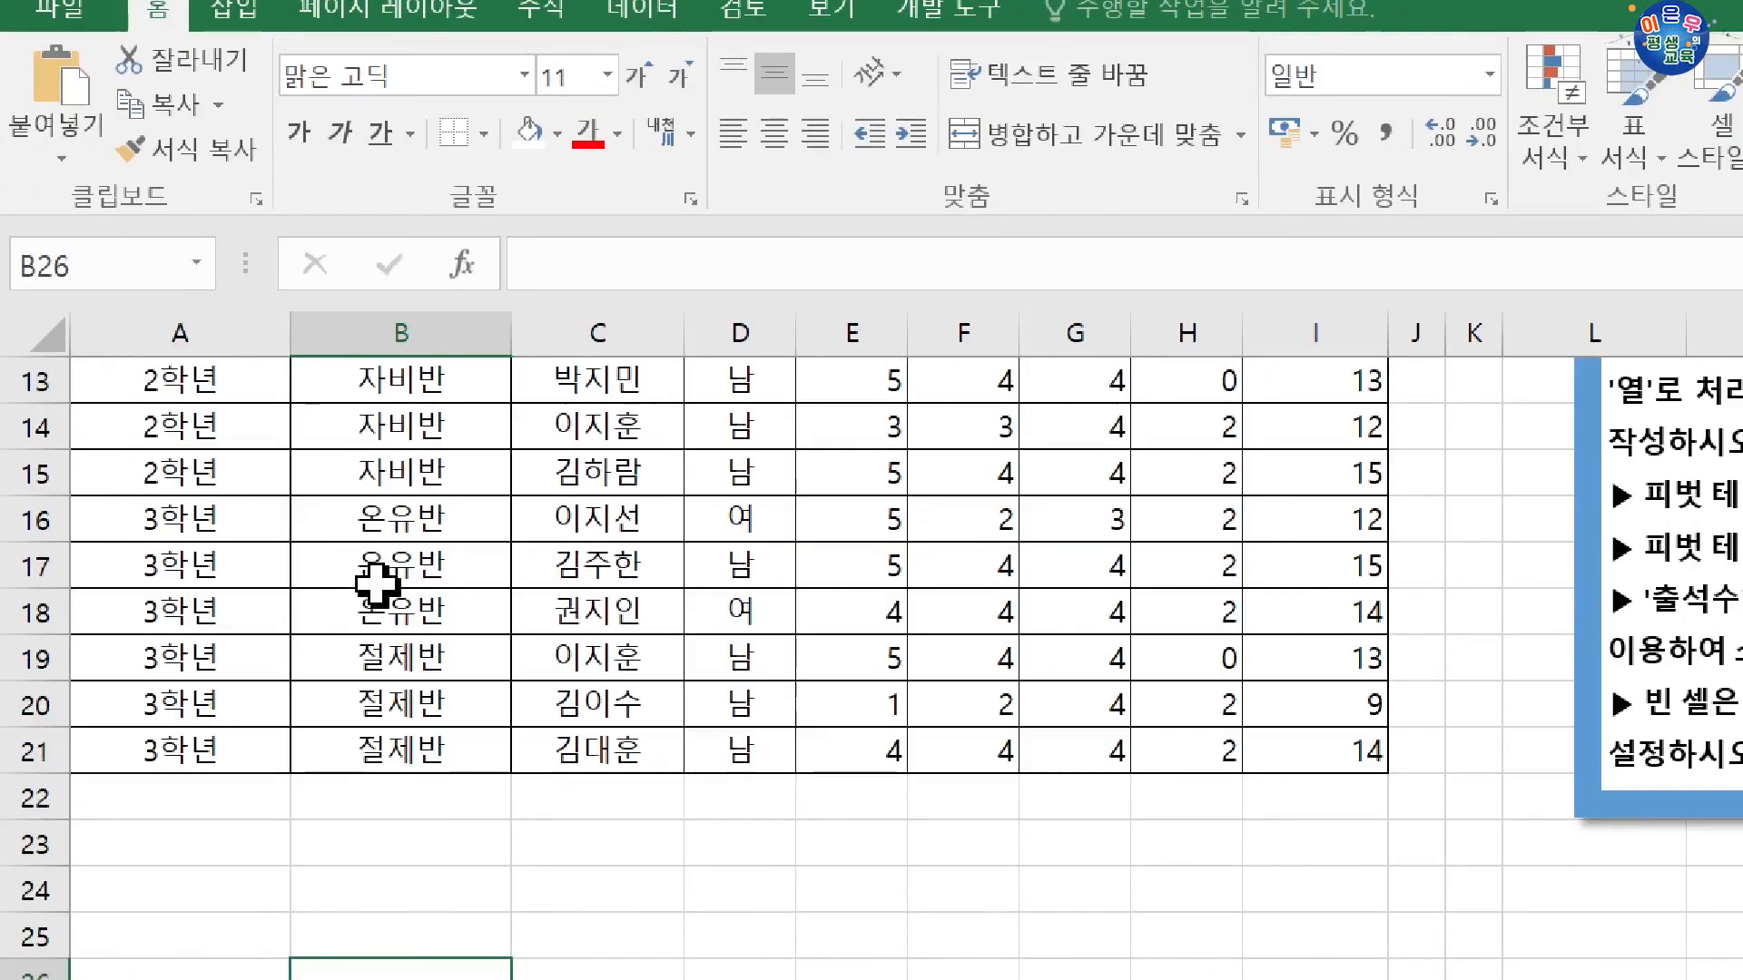
pyautogui.hotkey('ctrl', 'z')
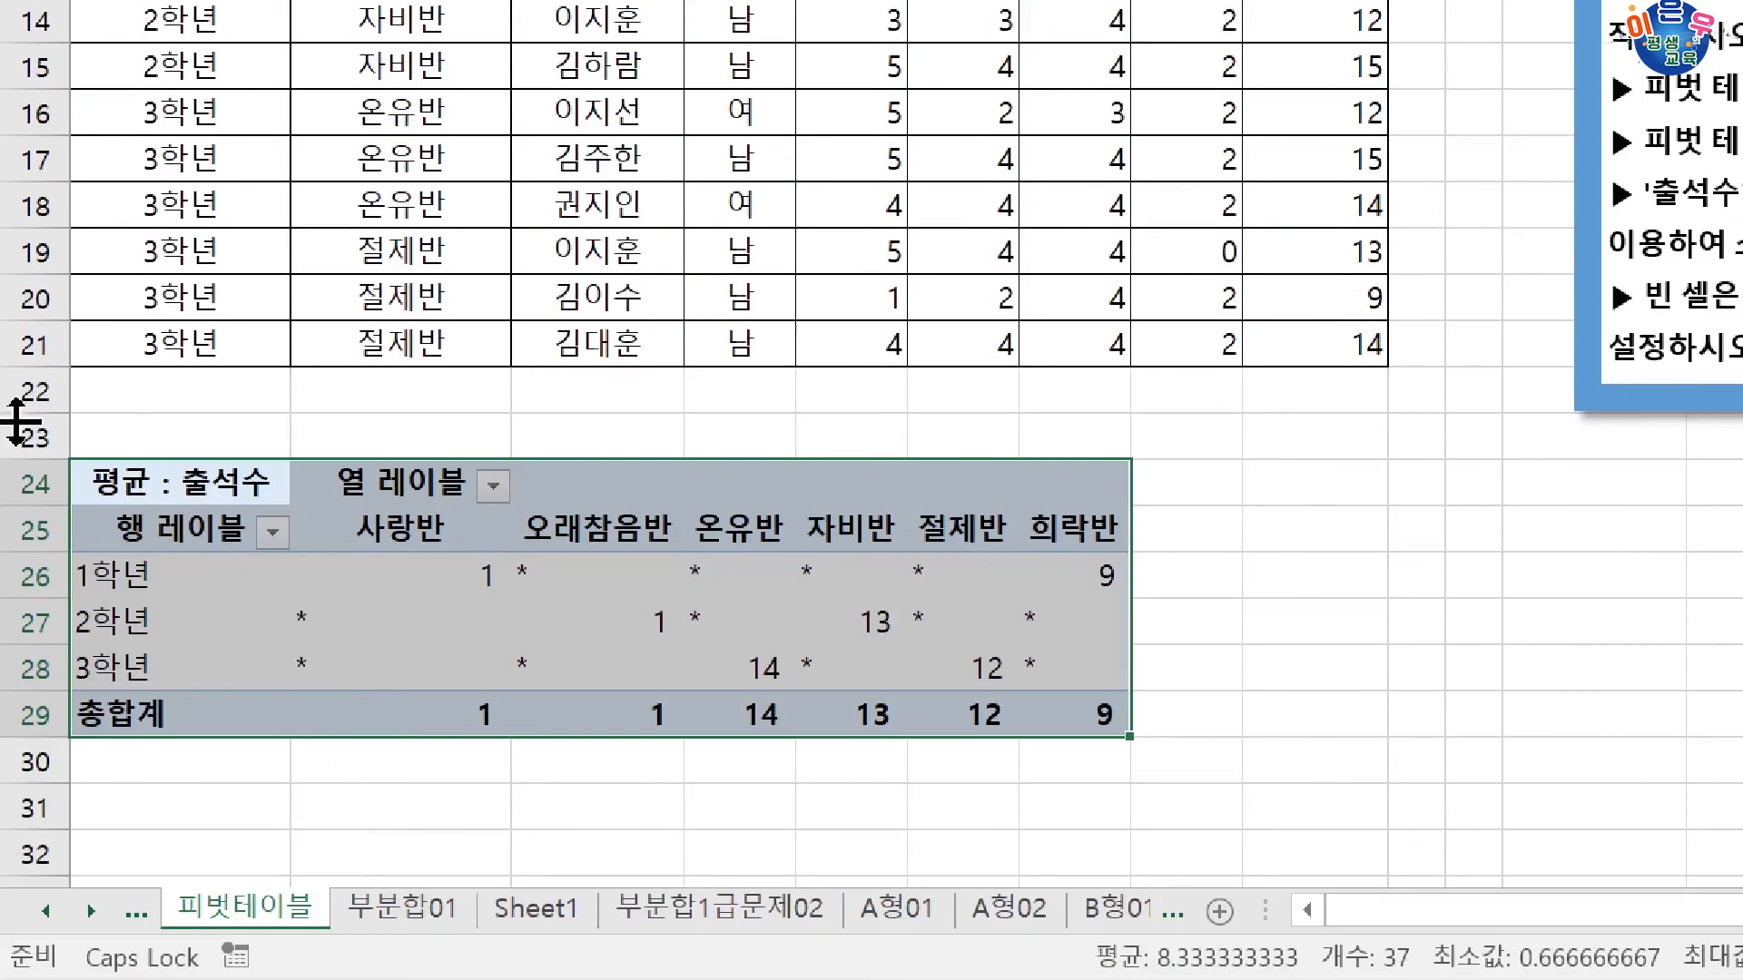
# Select the whole pivot table in A24:G29 and remove it from the sheet with the cells' Clear All command
pyautogui.click(305, 592)
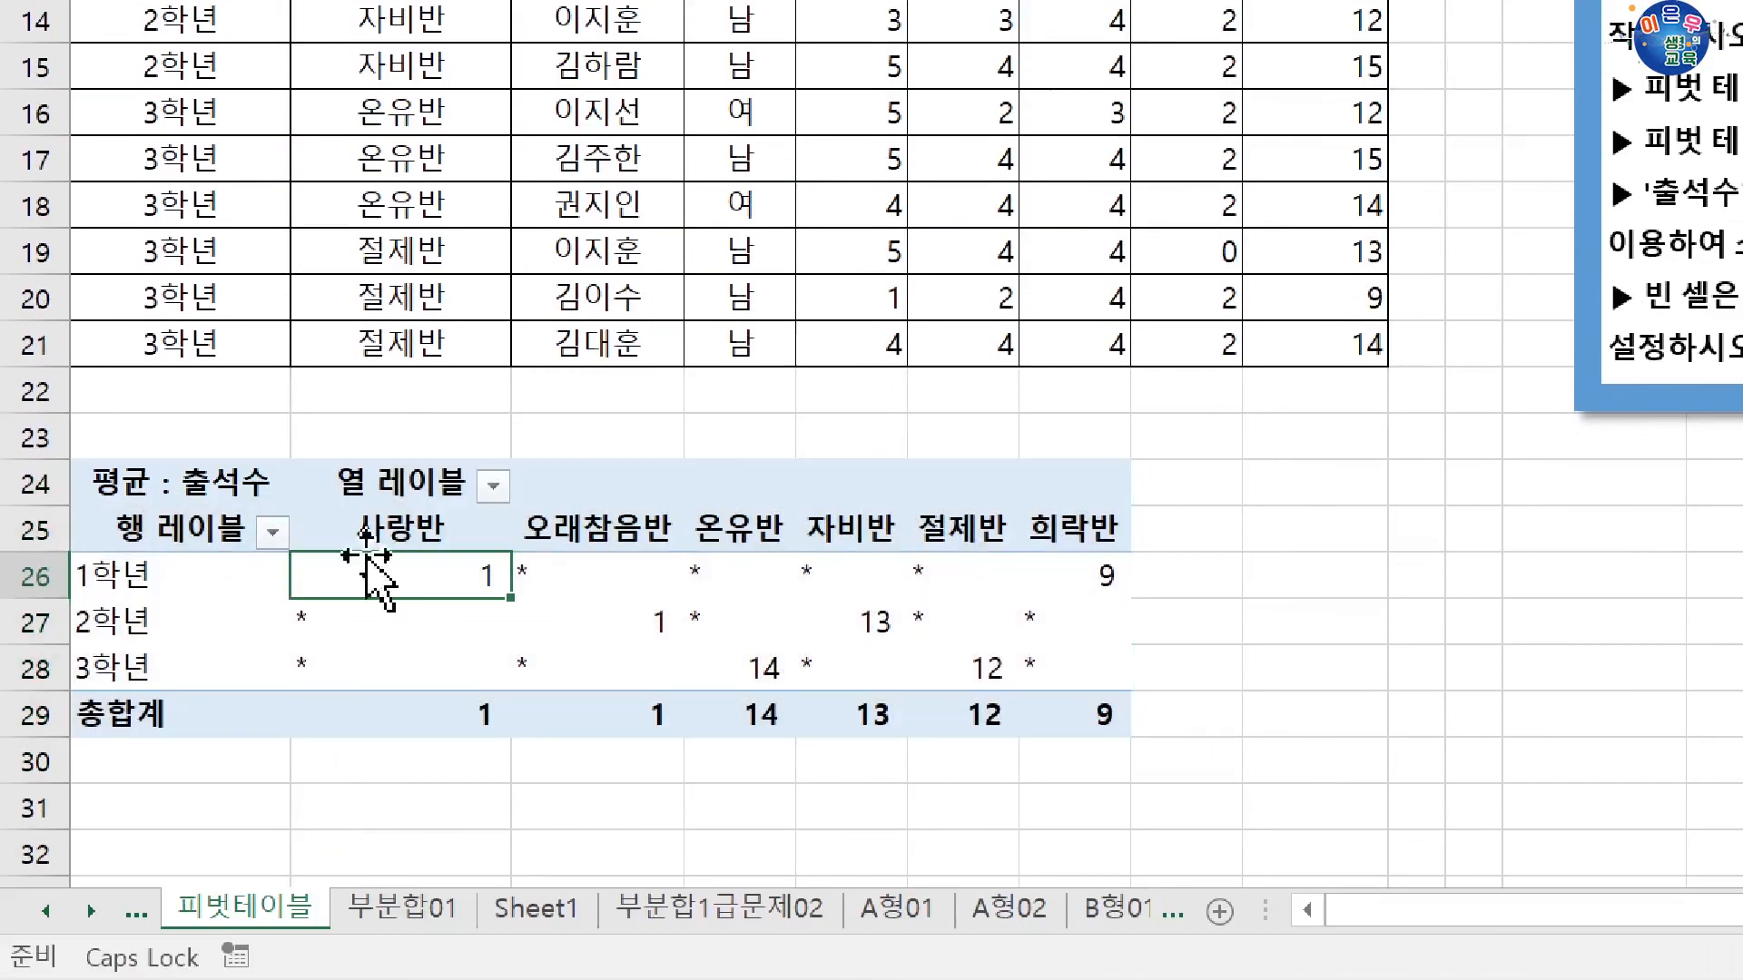
pyautogui.click(64, 481)
pyautogui.click(202, 547)
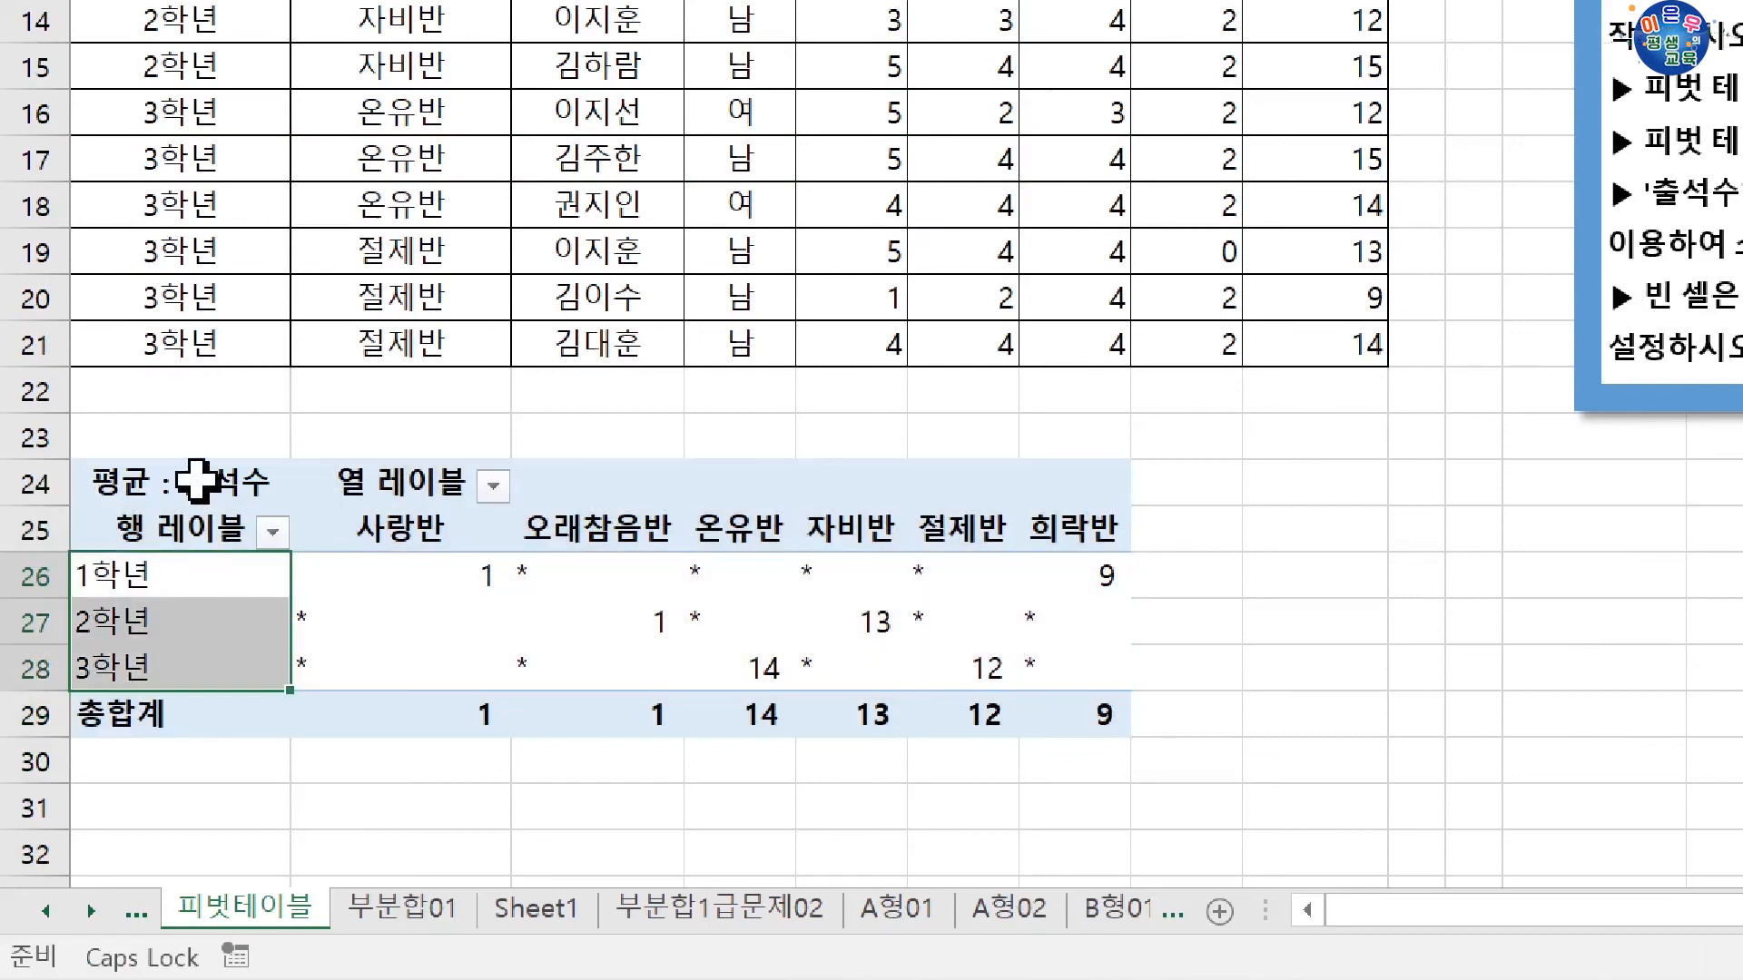
pyautogui.moveTo(198, 483); pyautogui.dragTo(1073, 728)
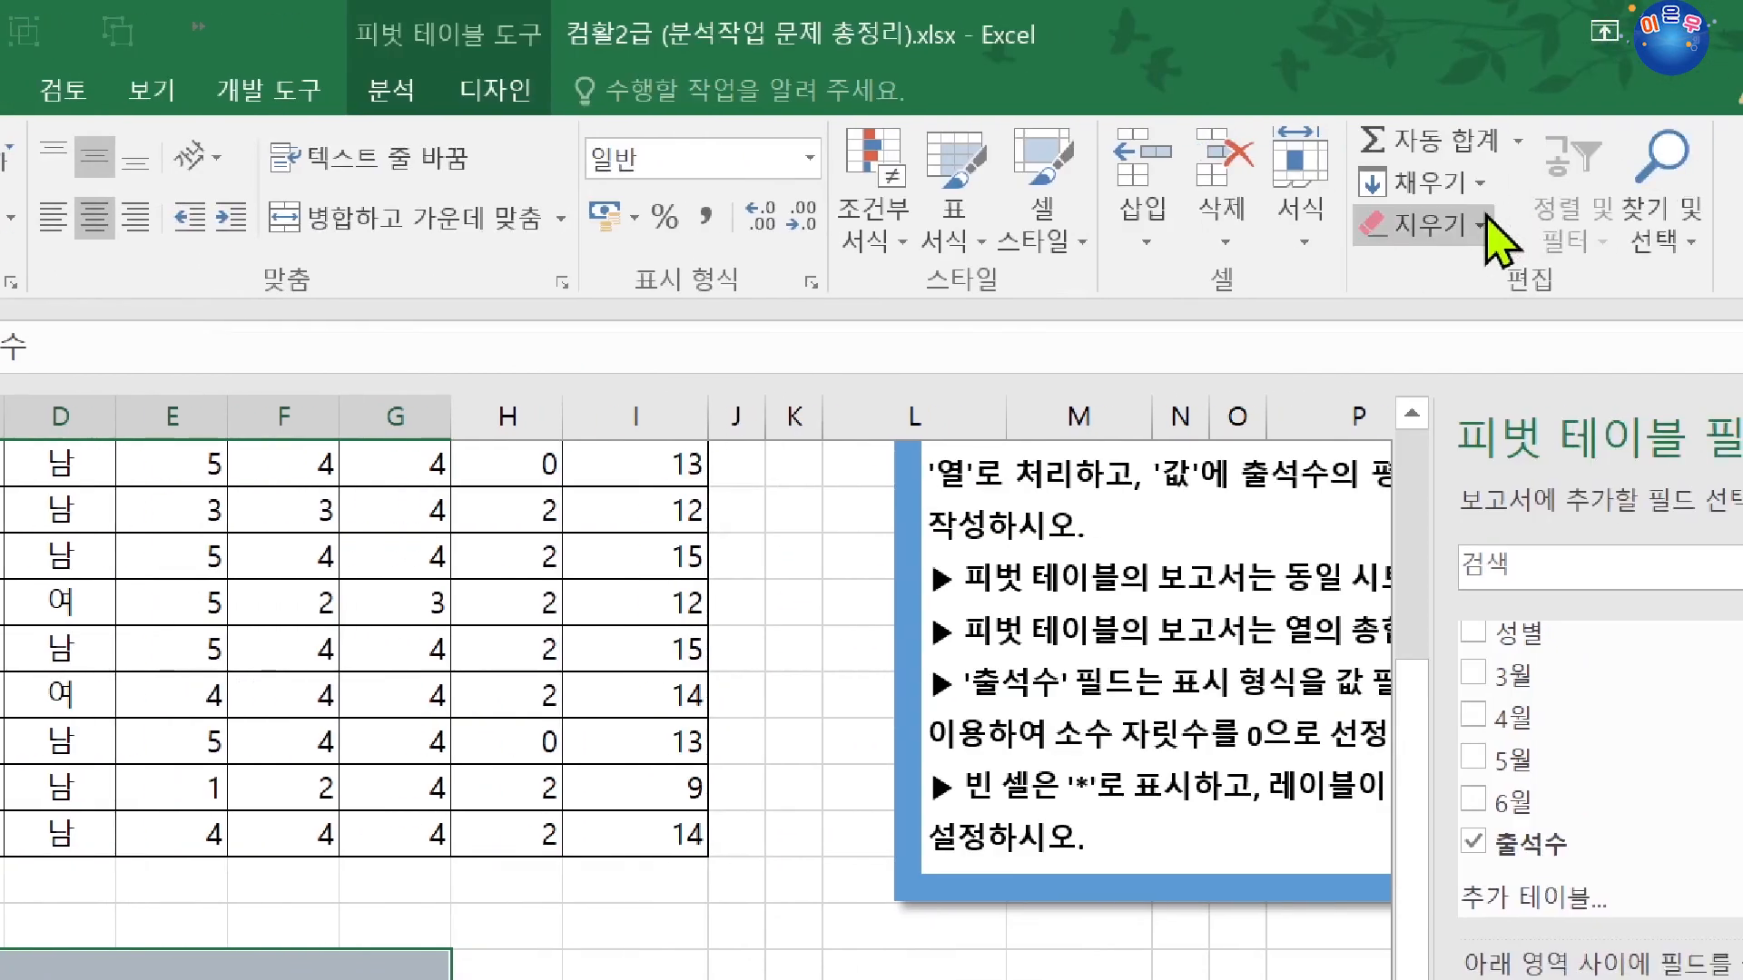
pyautogui.click(1684, 224)
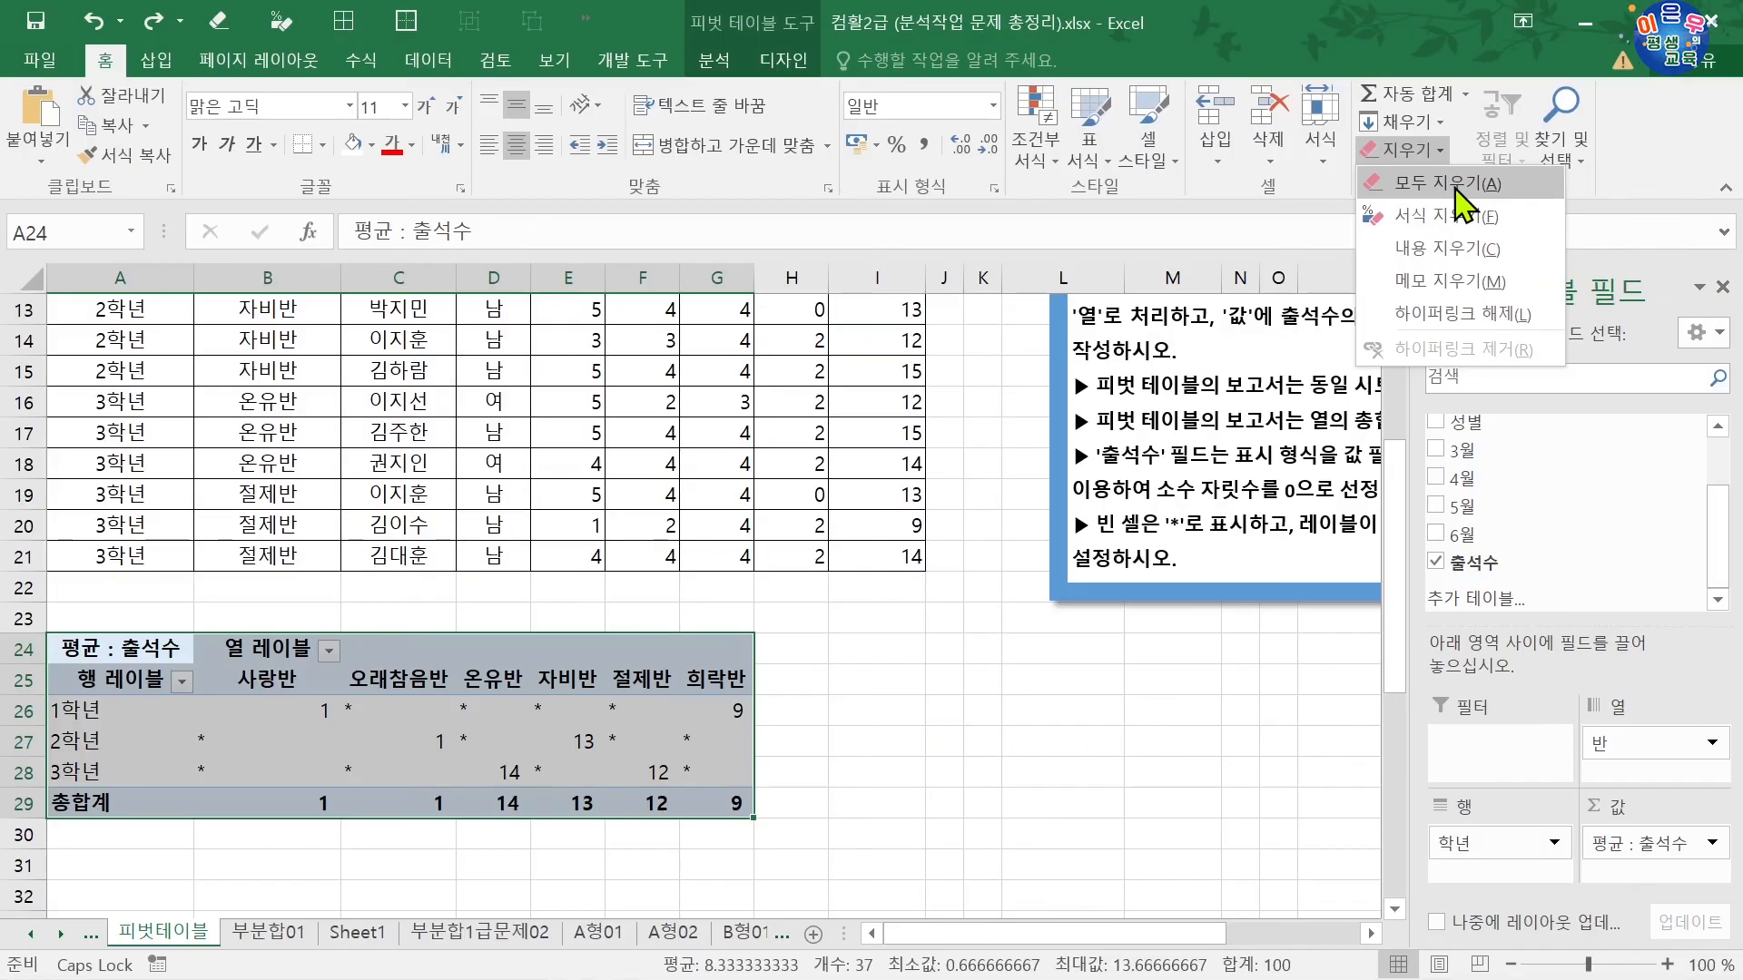
pyautogui.click(1456, 184)
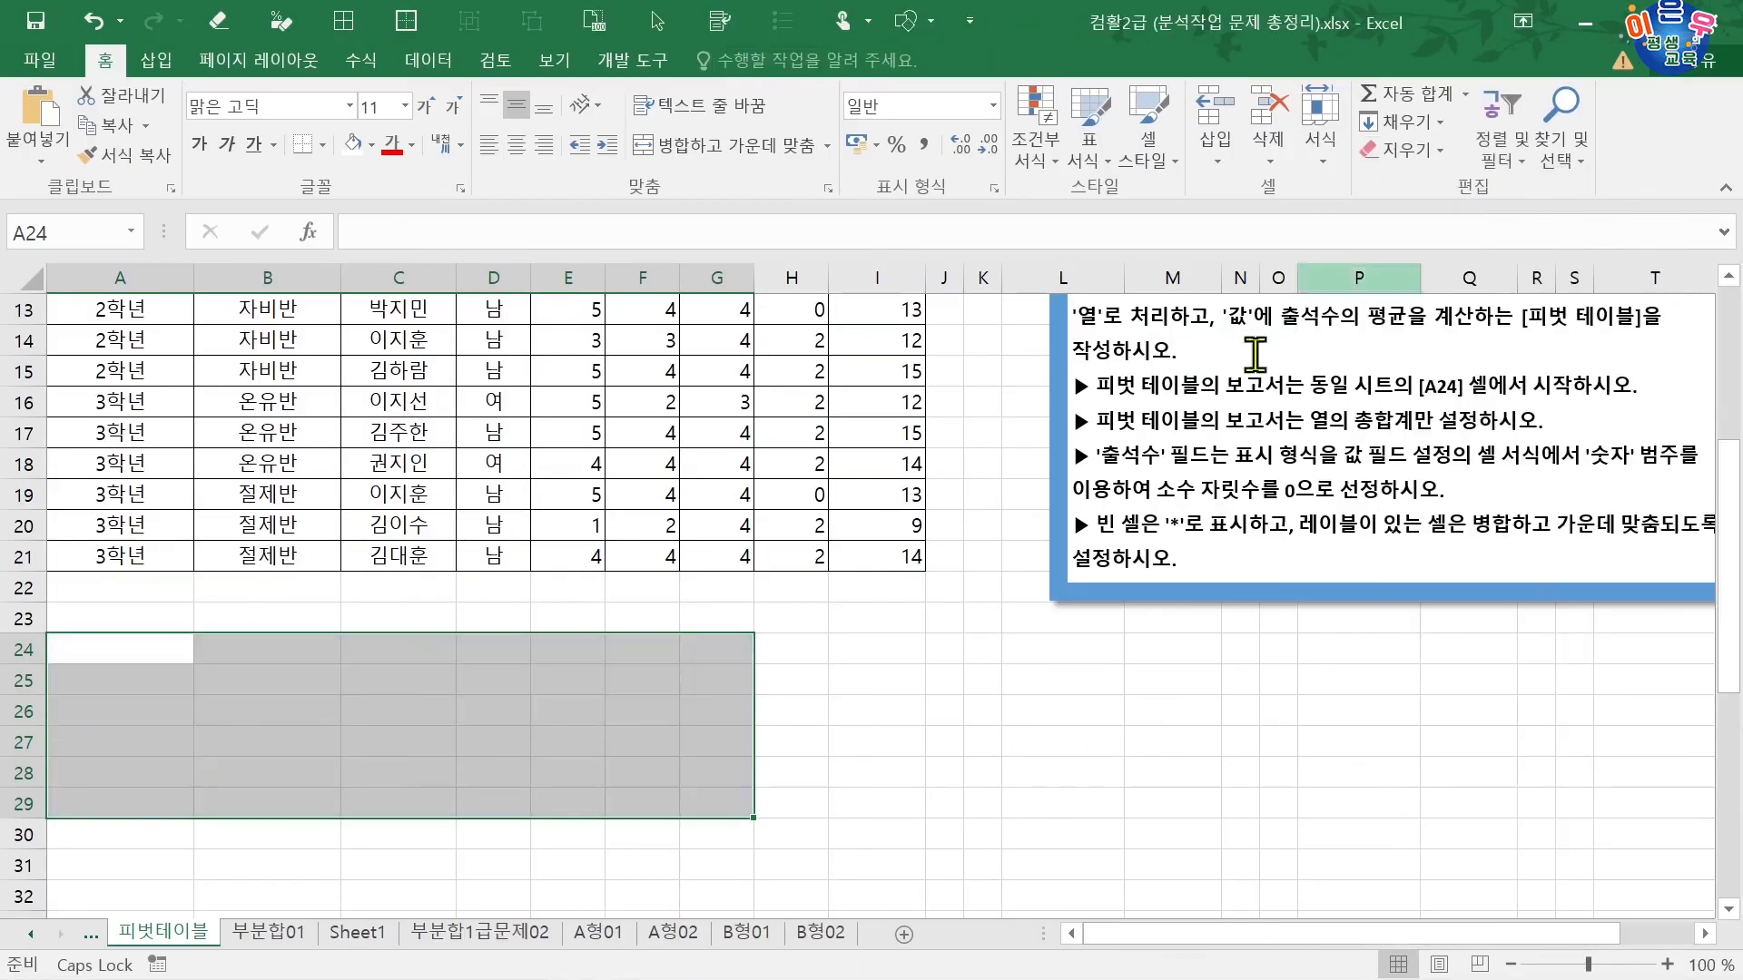
pyautogui.click(350, 708)
pyautogui.scroll(3, 350, 704)
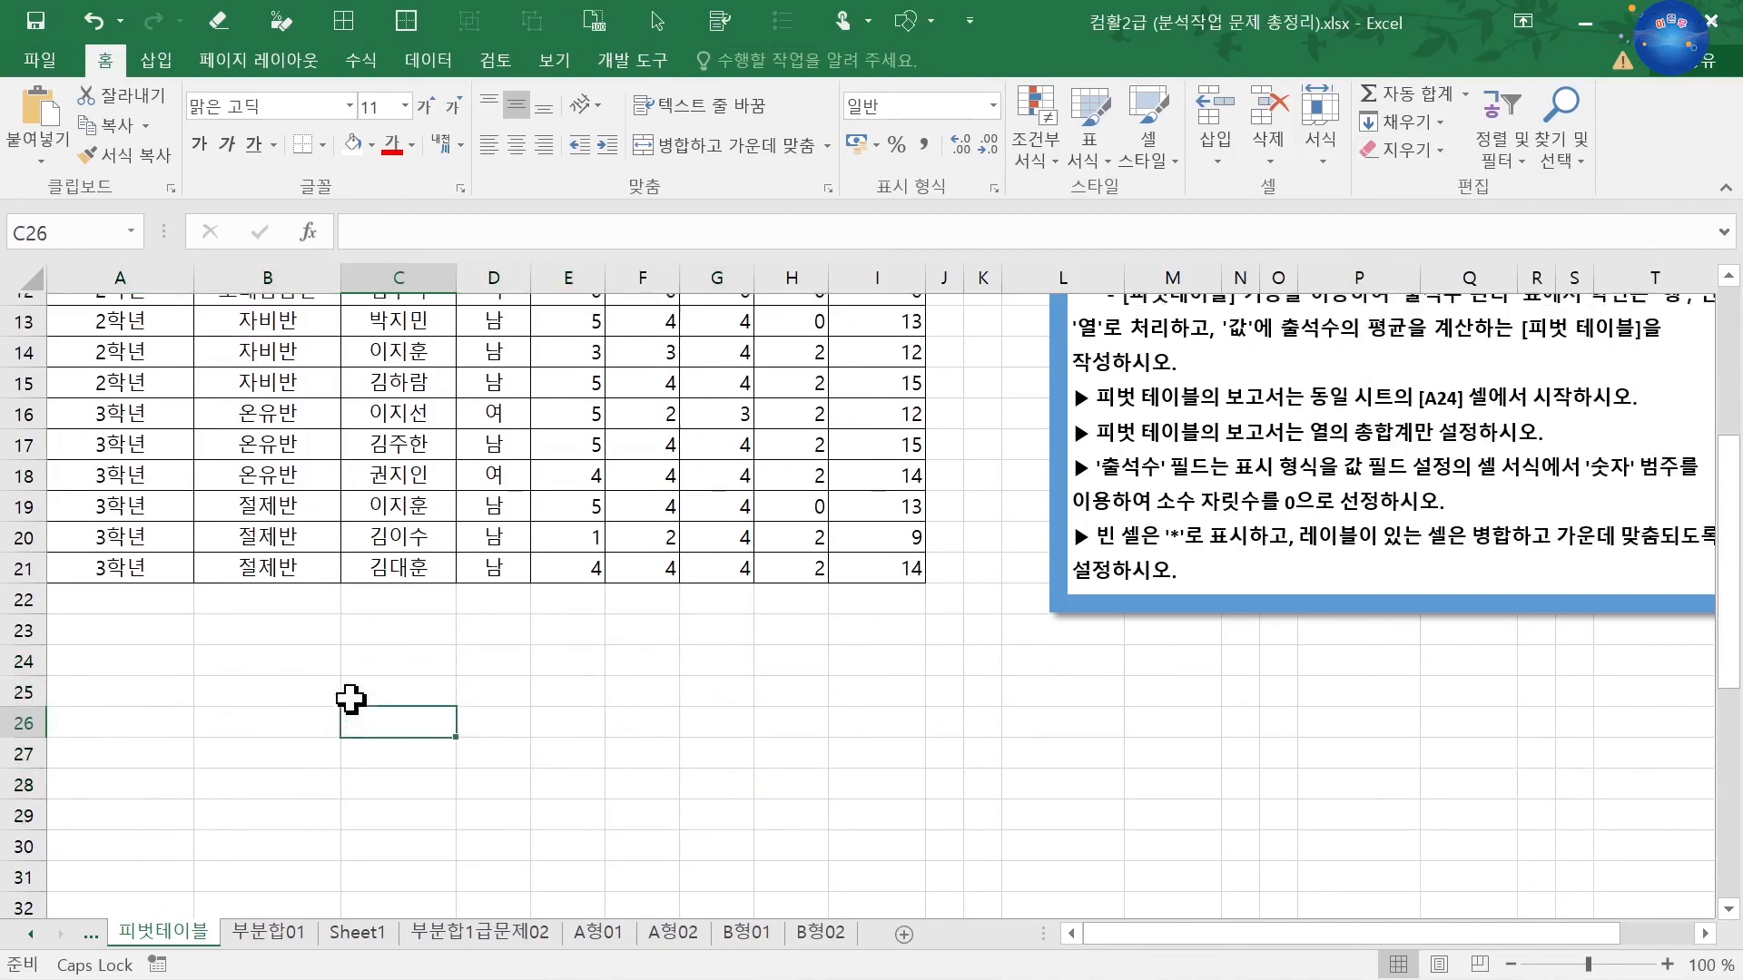